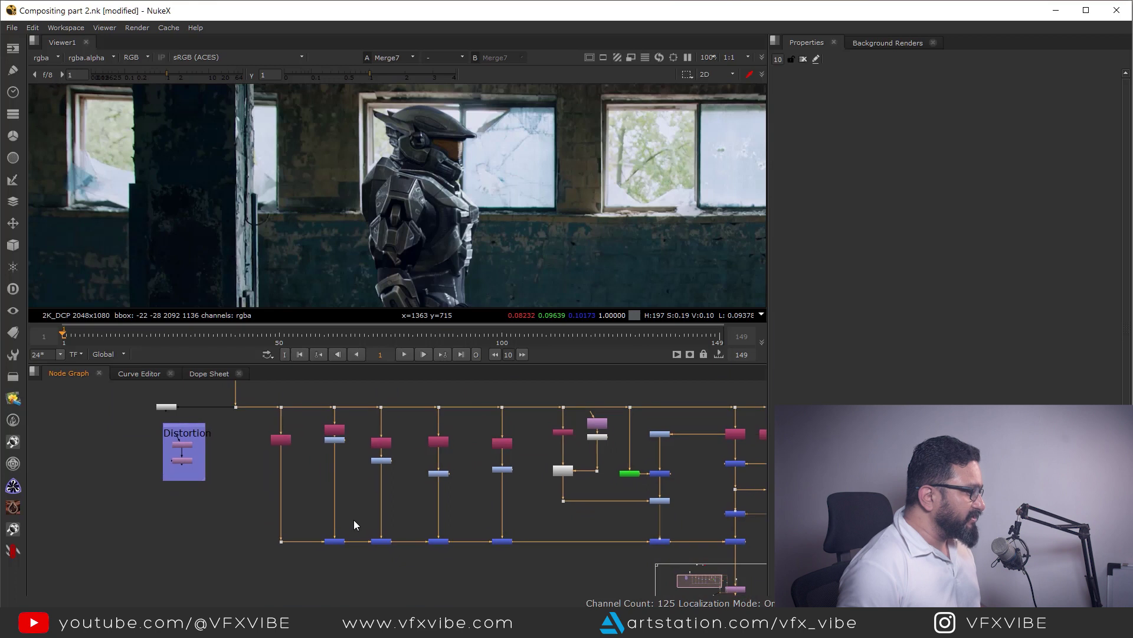
View the output of each successive plus merge along the shuffled render passes, through Merge3 and Merge4
click(381, 541)
key(1)
ctrl+click(438, 541)
key(1)
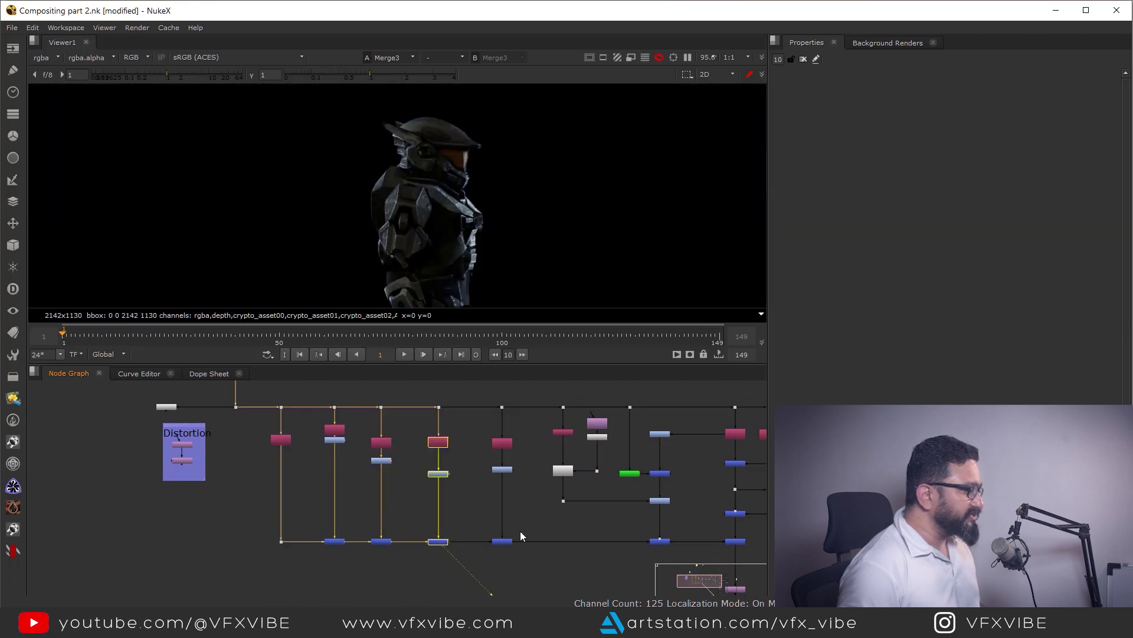
ctrl+click(502, 541)
key(1)
click(601, 542)
middle_drag(605, 538, 481, 531)
middle_drag(364, 471, 500, 499)
scroll(346, 463, up, 5)
scroll(382, 493, down, 5)
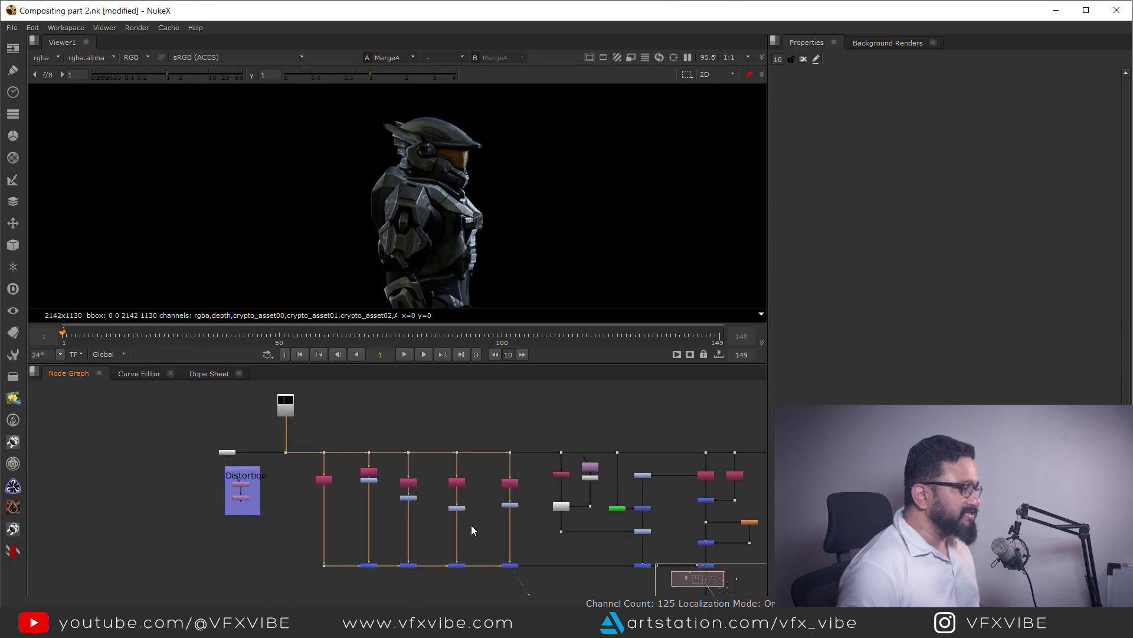
Compare the output of Merge11 with that of Merge6 at the end of the character's pass chain
middle_drag(596, 555, 447, 474)
click(492, 484)
key(1)
click(452, 517)
click(555, 484)
key(1)
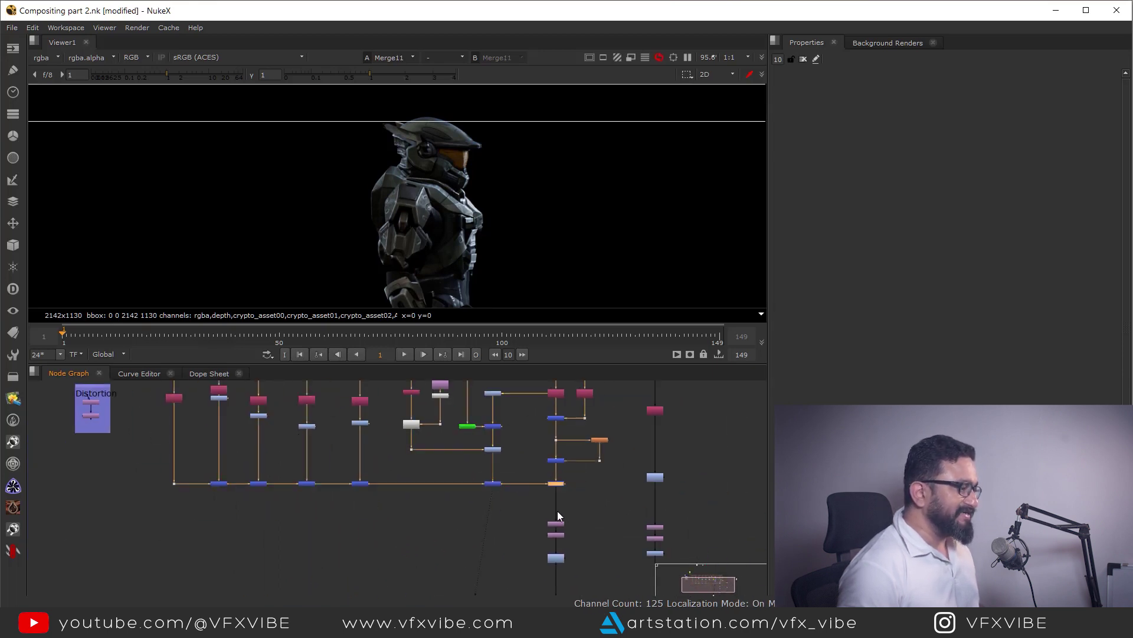
Examine the Reformat2, LensDistortion and Grade2 nodes below the character's pass chain
middle_drag(572, 528, 548, 469)
scroll(541, 475, up, 4)
drag(581, 427, 483, 495)
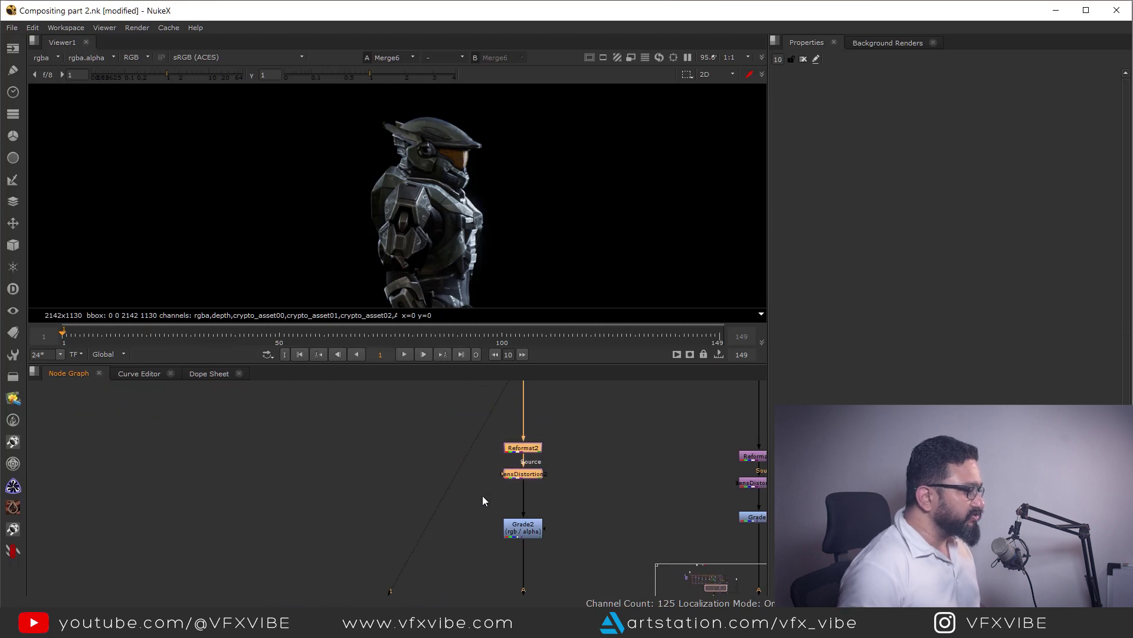
click(520, 526)
middle_drag(453, 567, 398, 507)
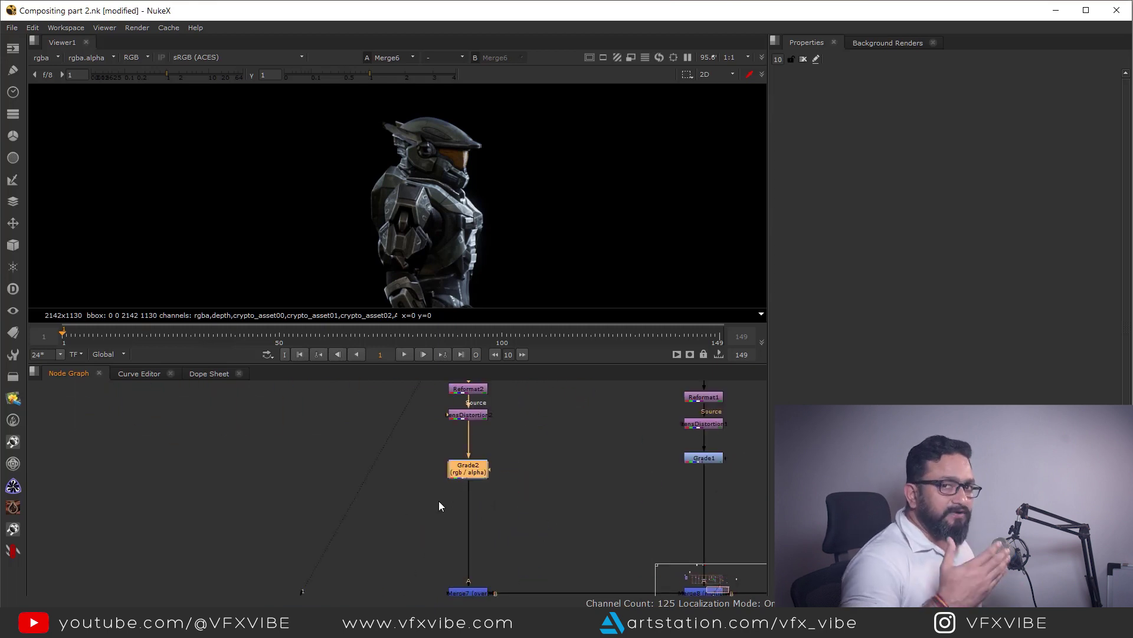
scroll(518, 492, down, 3)
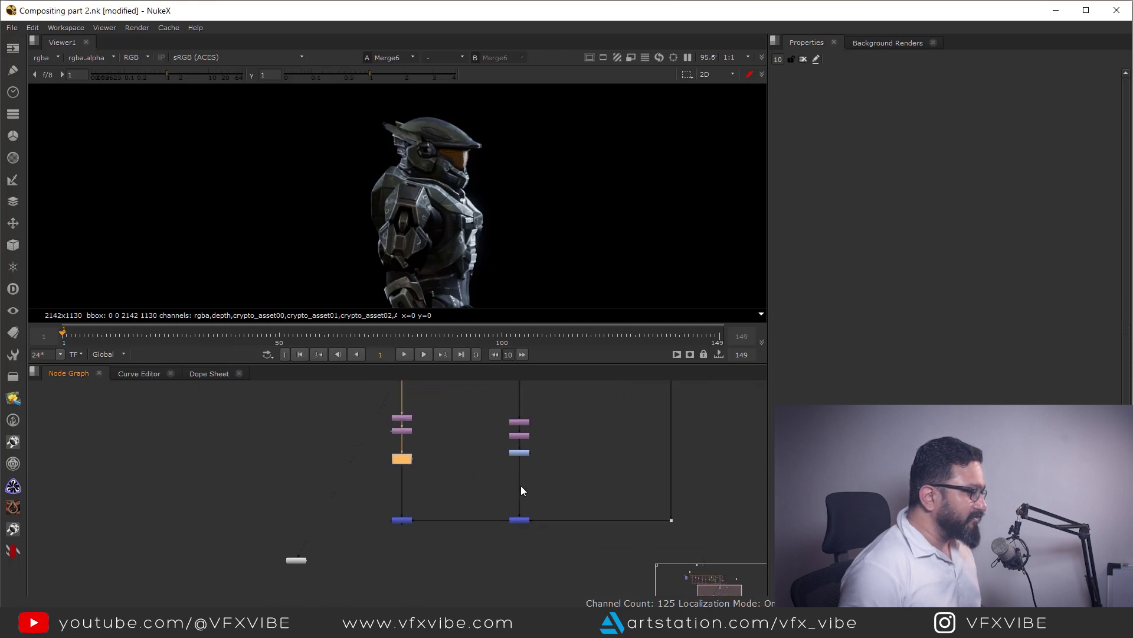
View Merge8, followed by Merge7, to examine the background plate without and with the character composited around the feet
drag(629, 486, 693, 537)
click(520, 520)
key(1)
scroll(496, 240, up, 4)
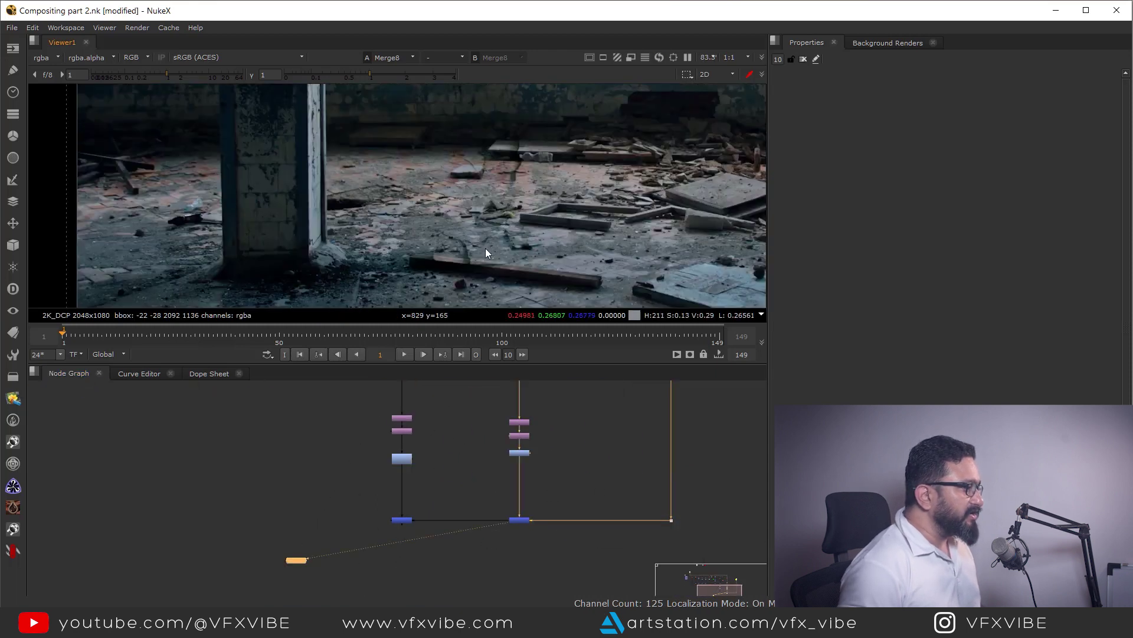
middle_drag(485, 248, 532, 239)
middle_drag(446, 501, 481, 484)
drag(472, 476, 393, 530)
key(1)
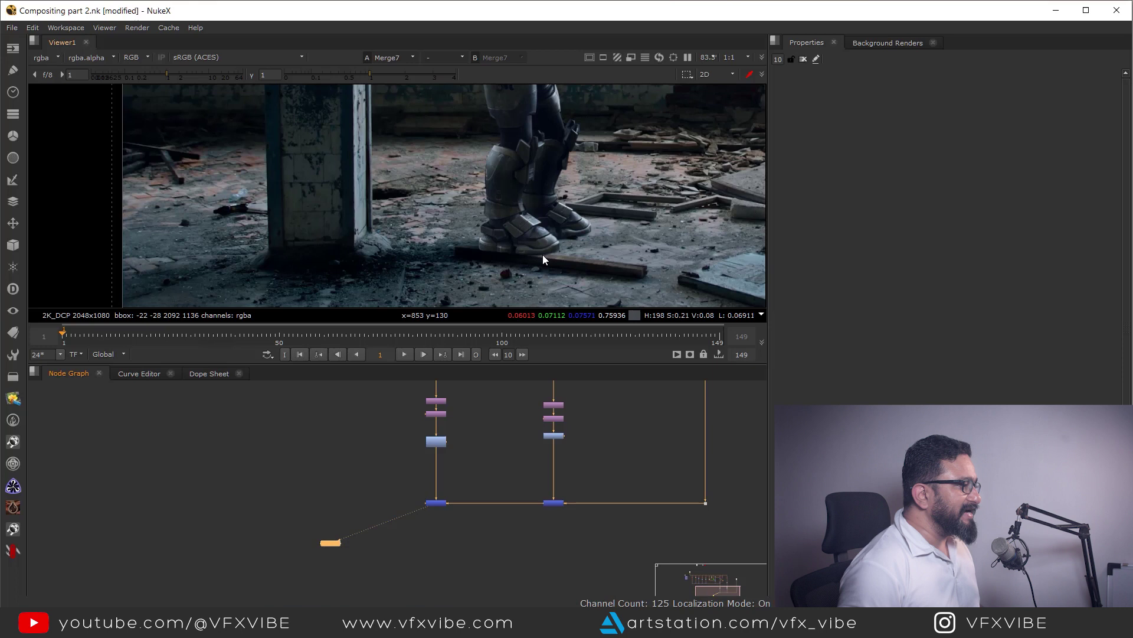
Inspect the whole Merge7 composite in an enlarged viewer, focusing on the character's helmet and armour
key(f)
middle_drag(451, 271, 538, 288)
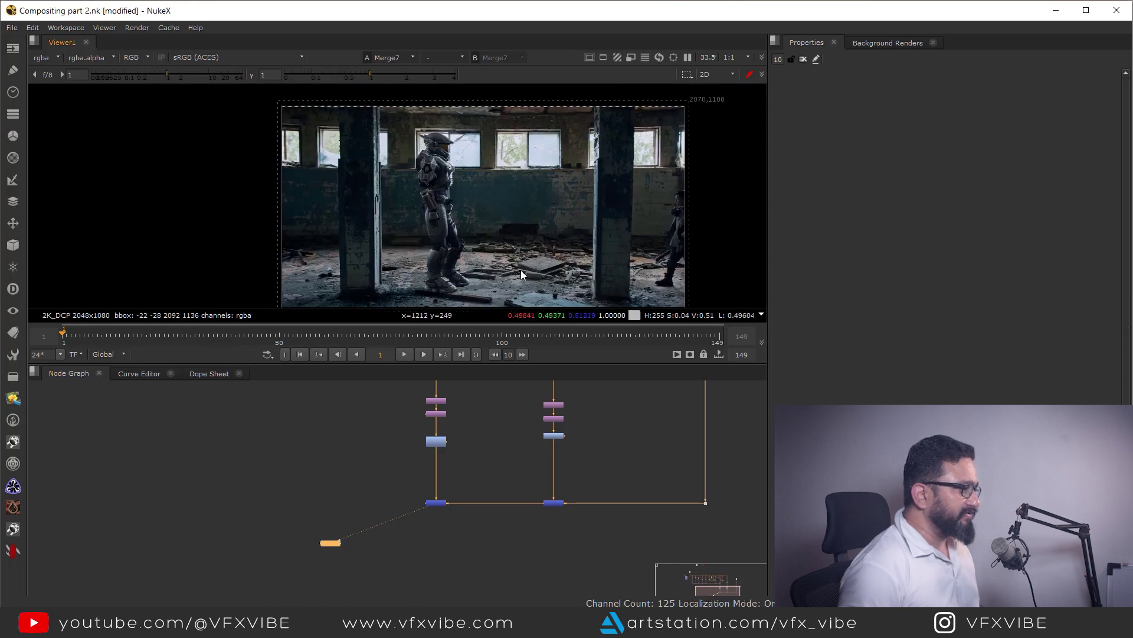
key(space)
scroll(523, 281, up, 5)
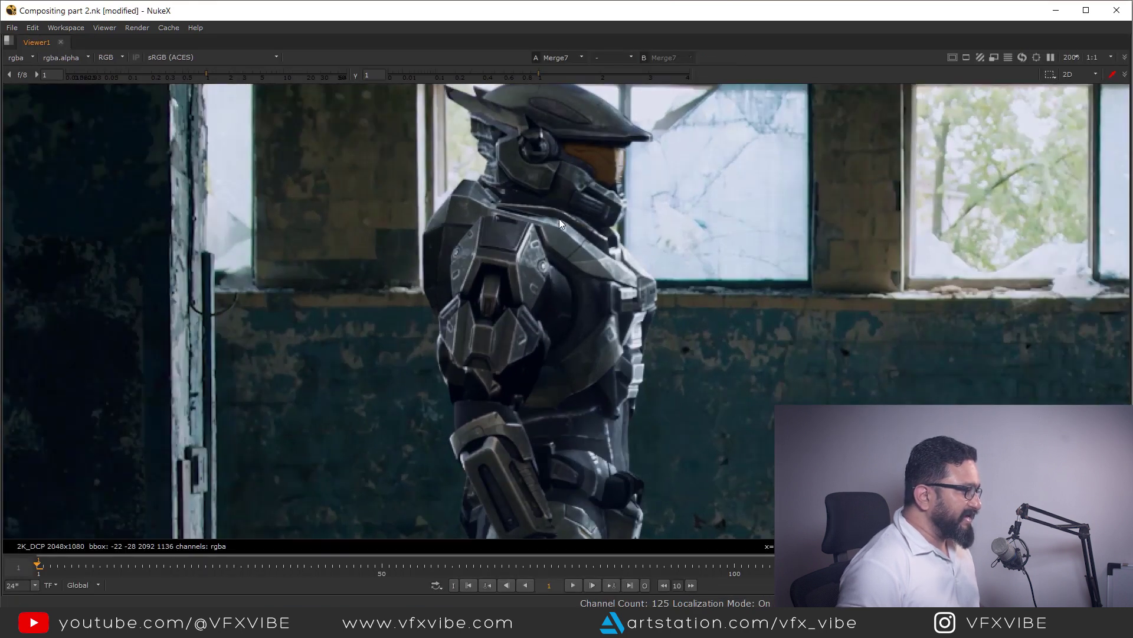
scroll(508, 256, down, 2)
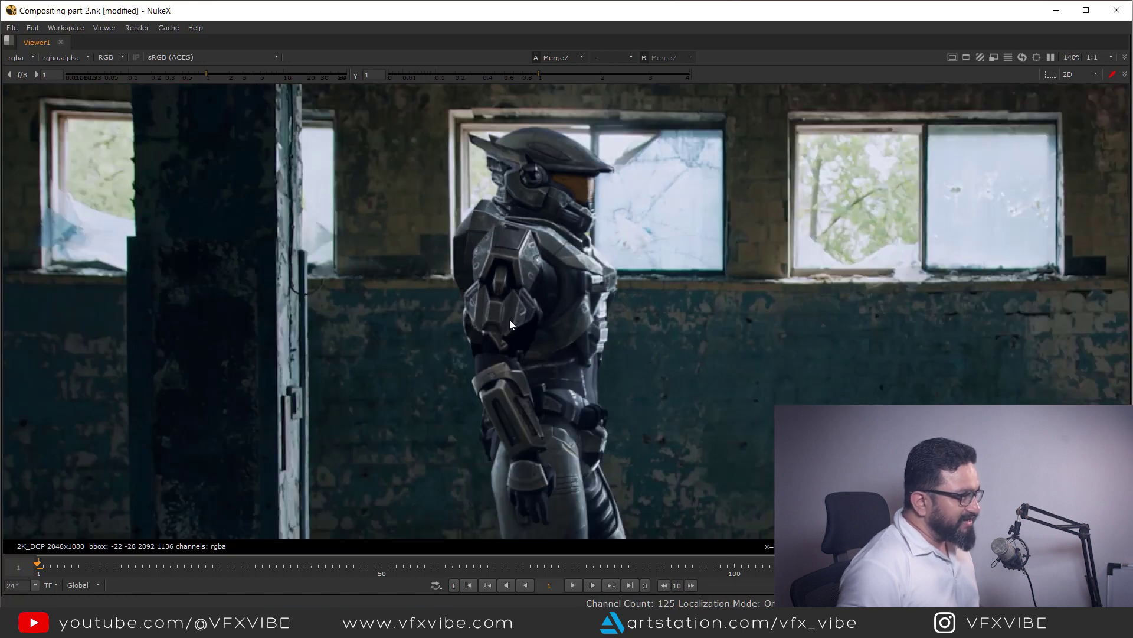
Examine the STMap and Cryptomatte branch in the node graph, and view the Merge10 output
key(space)
scroll(519, 501, down, 4)
middle_drag(494, 452, 556, 529)
scroll(496, 498, up, 5)
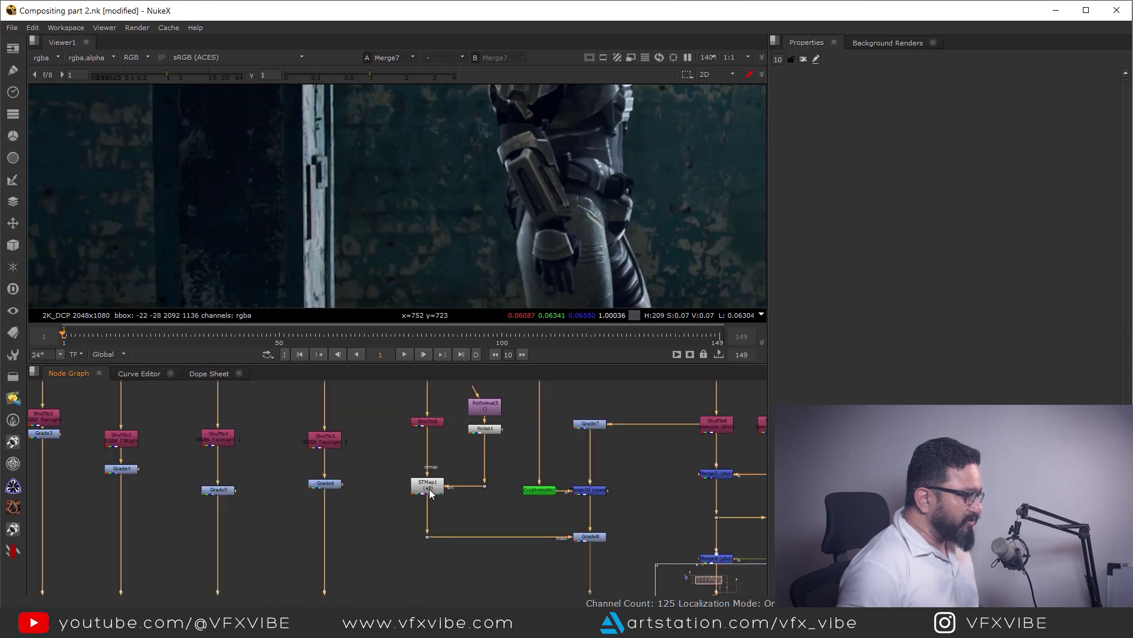
scroll(430, 493, down, 2)
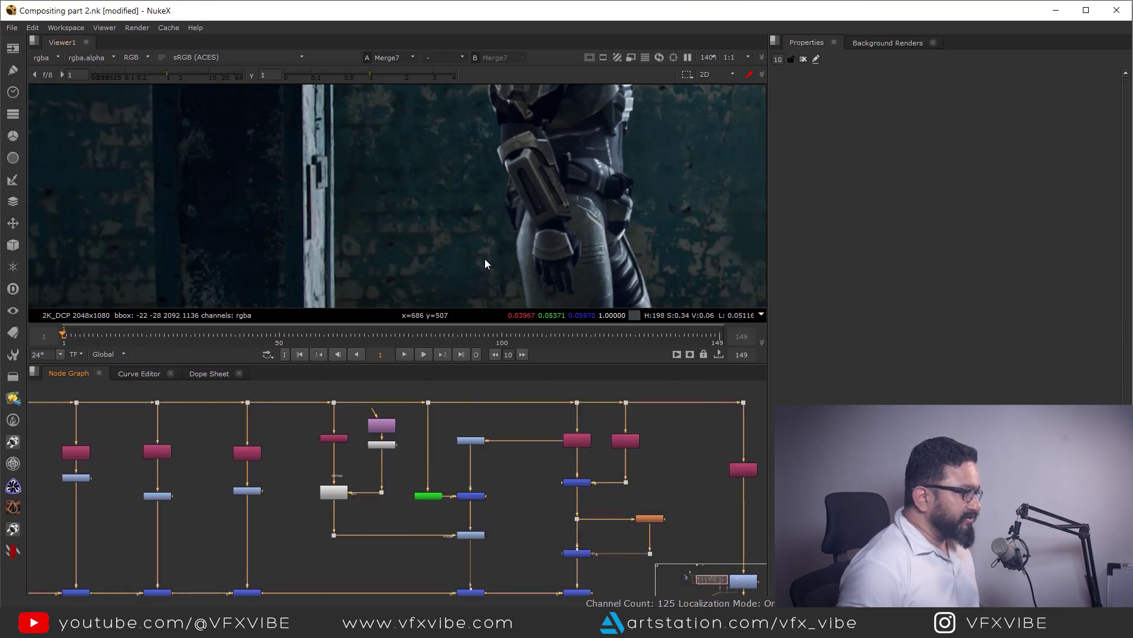
key(f)
key(1)
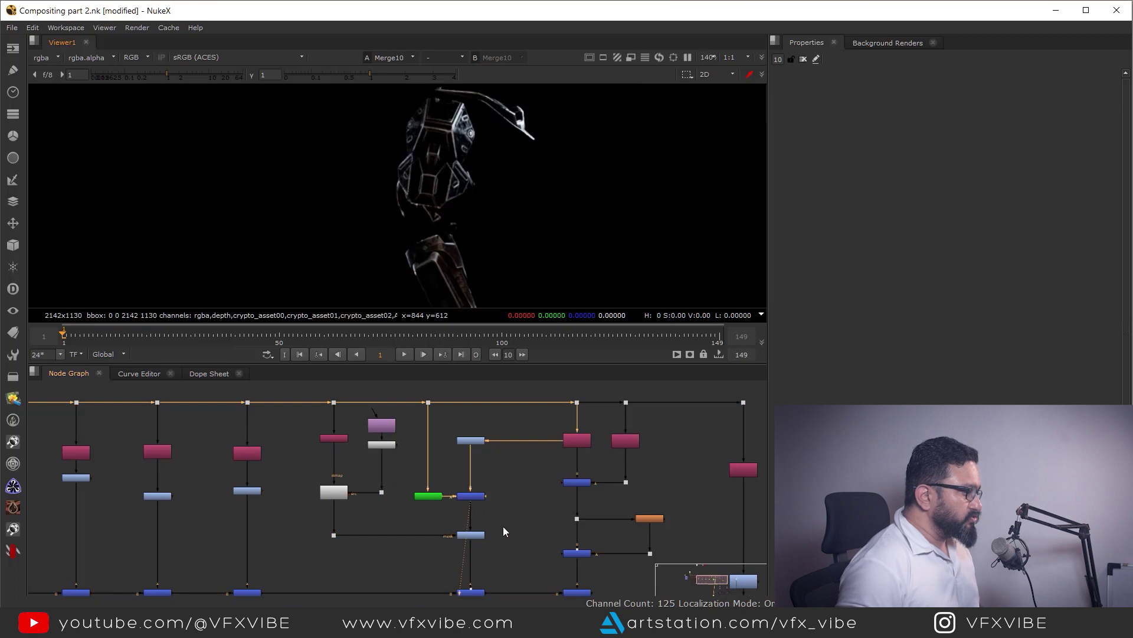
Set the mix of the Merge11 plus node to 0.195
scroll(472, 483, up, 4)
middle_drag(453, 571, 480, 522)
click(481, 521)
key(1)
double_click(493, 521)
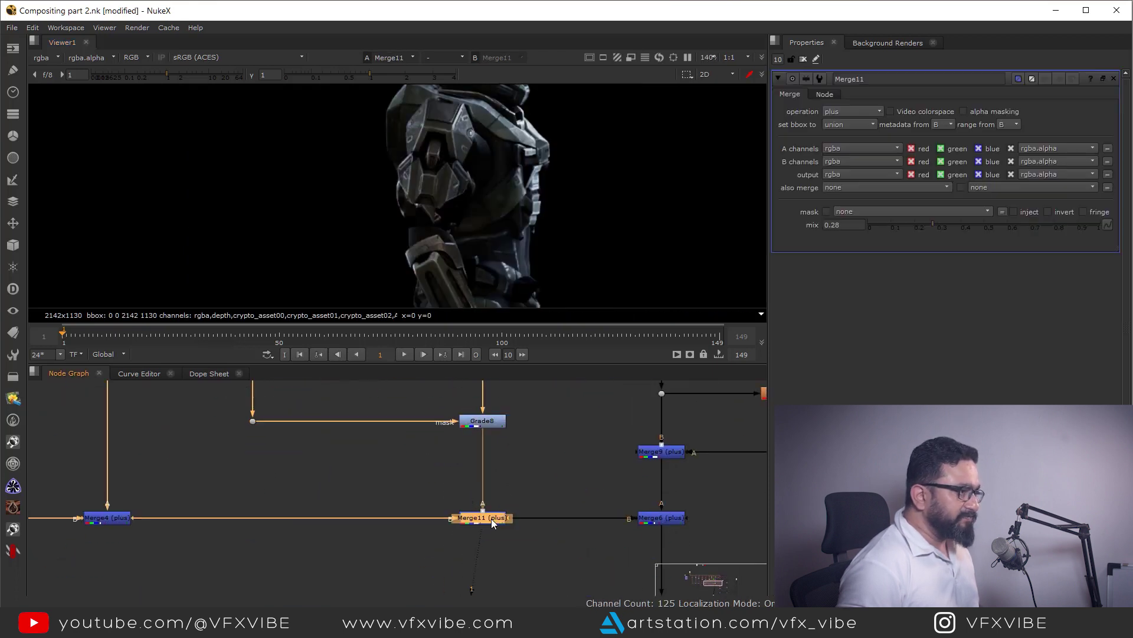
drag(935, 224, 915, 239)
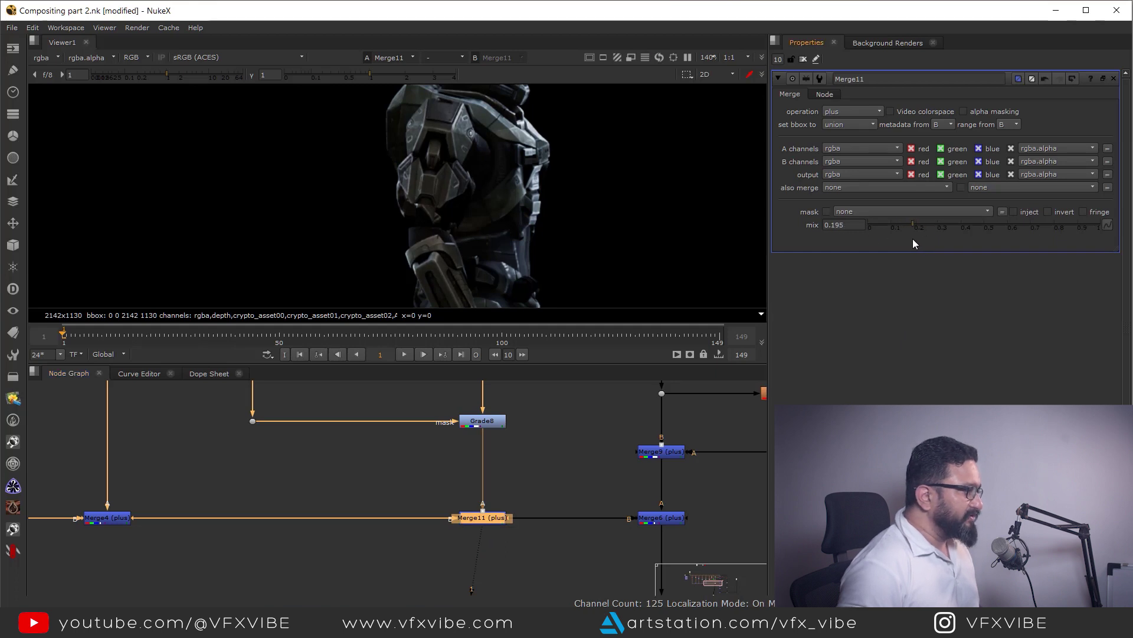
View the final Merge7 composite and check the whole frame with the reduced scratch mix
scroll(544, 543, down, 3)
middle_drag(614, 585, 582, 493)
drag(457, 525, 555, 508)
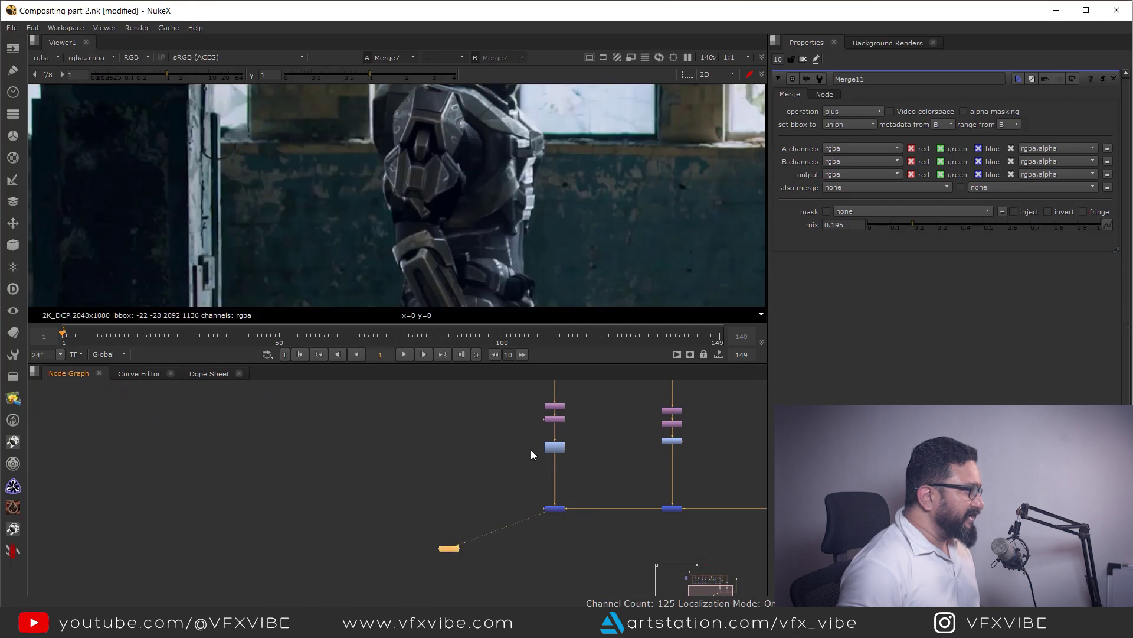
middle_drag(490, 265, 516, 306)
scroll(413, 227, down, 6)
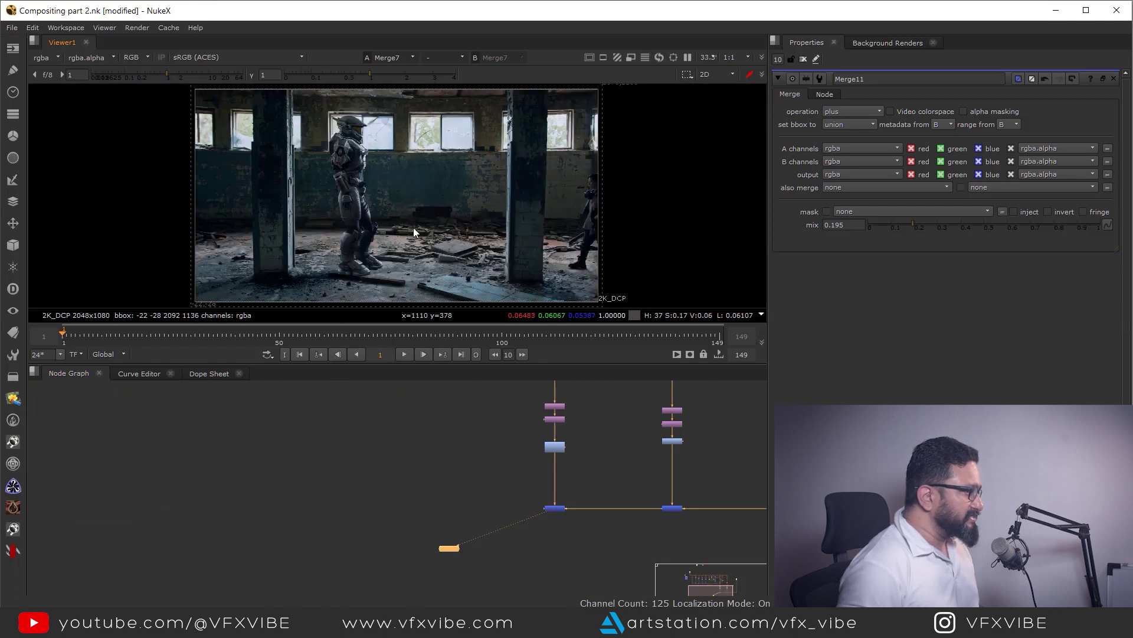
middle_drag(476, 229, 520, 215)
Go to the last frame of the shot and inspect the armour's shoulder and arm up close
click(461, 354)
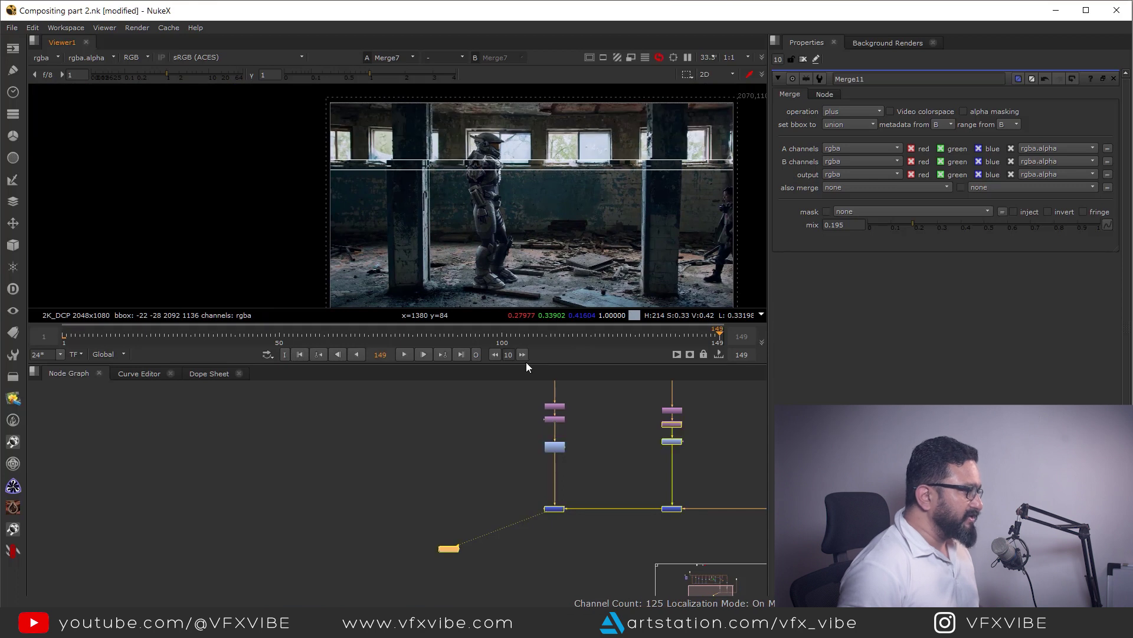
scroll(505, 411, down, 5)
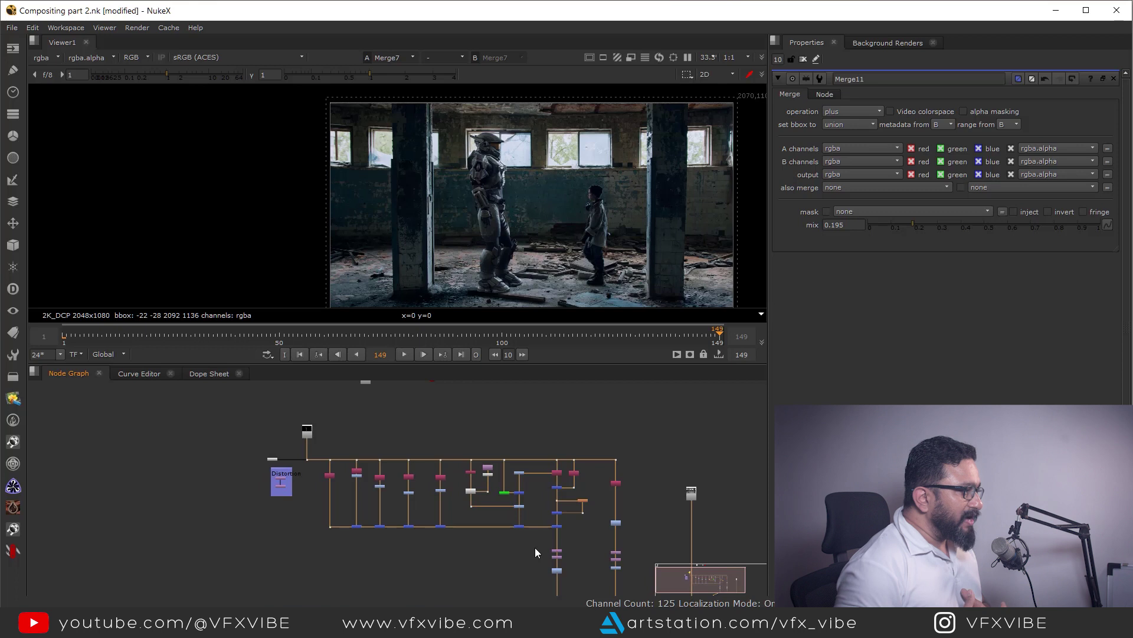
scroll(488, 206, up, 8)
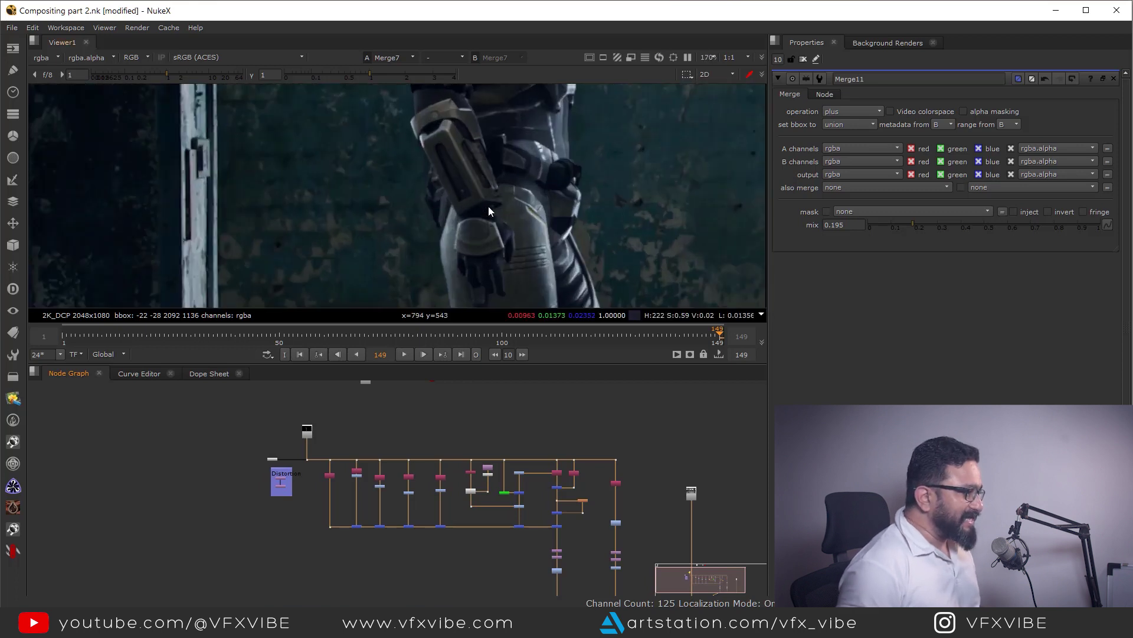
scroll(584, 207, up, 5)
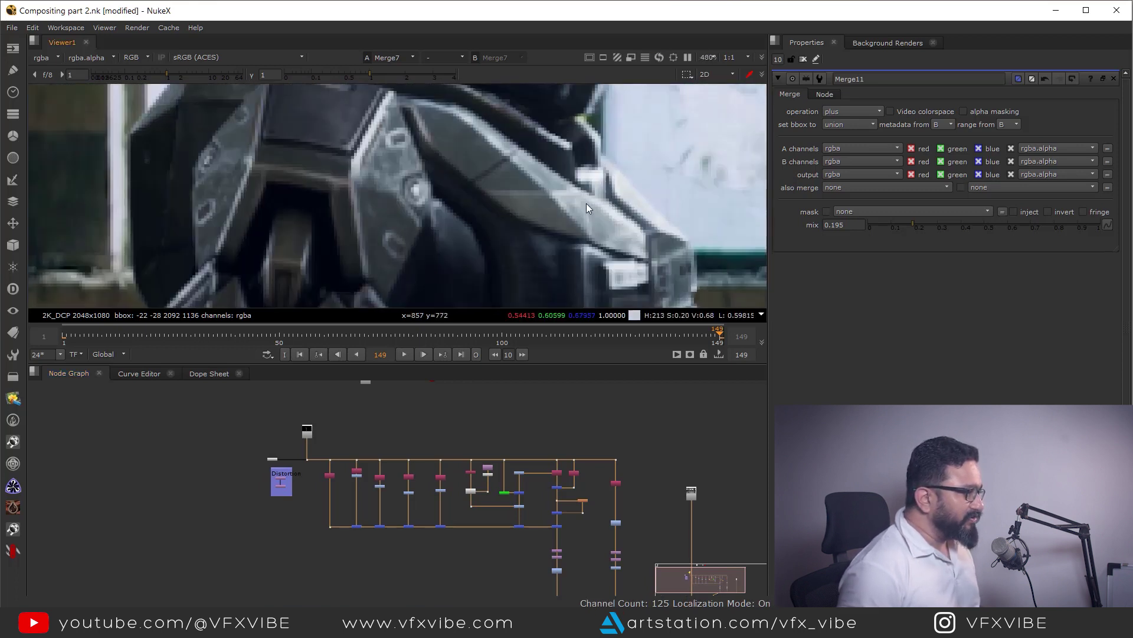
scroll(472, 154, down, 6)
scroll(569, 210, up, 3)
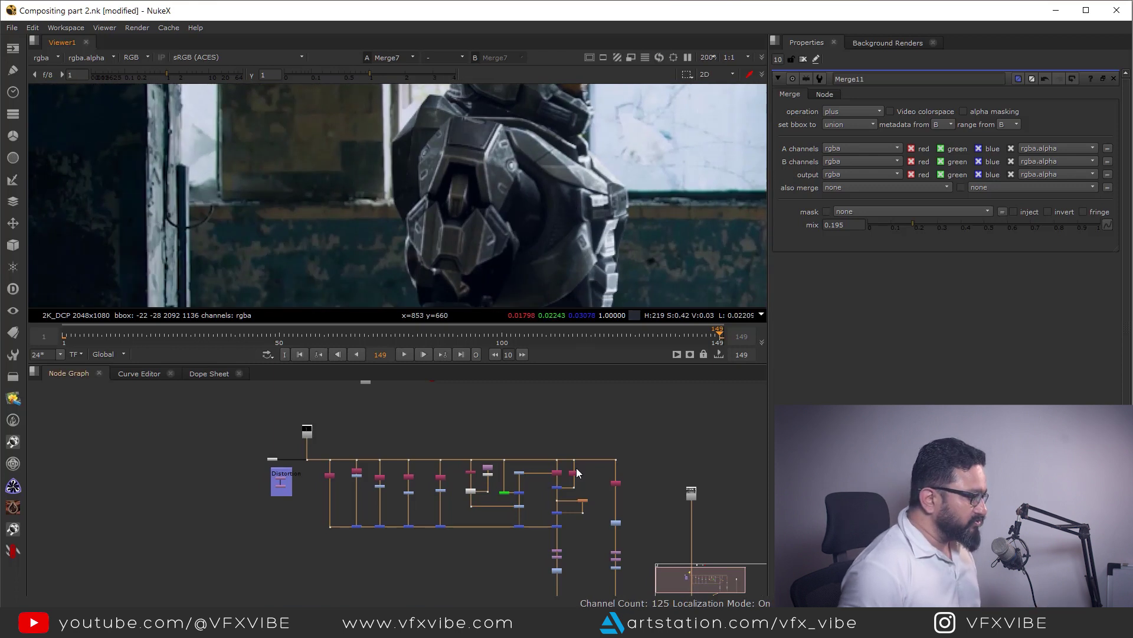
View the ReadGeo4 Halo Reach1.abc geometry in 3D at frame 1 and examine its properties
scroll(576, 468, up, 6)
click(547, 464)
key(1)
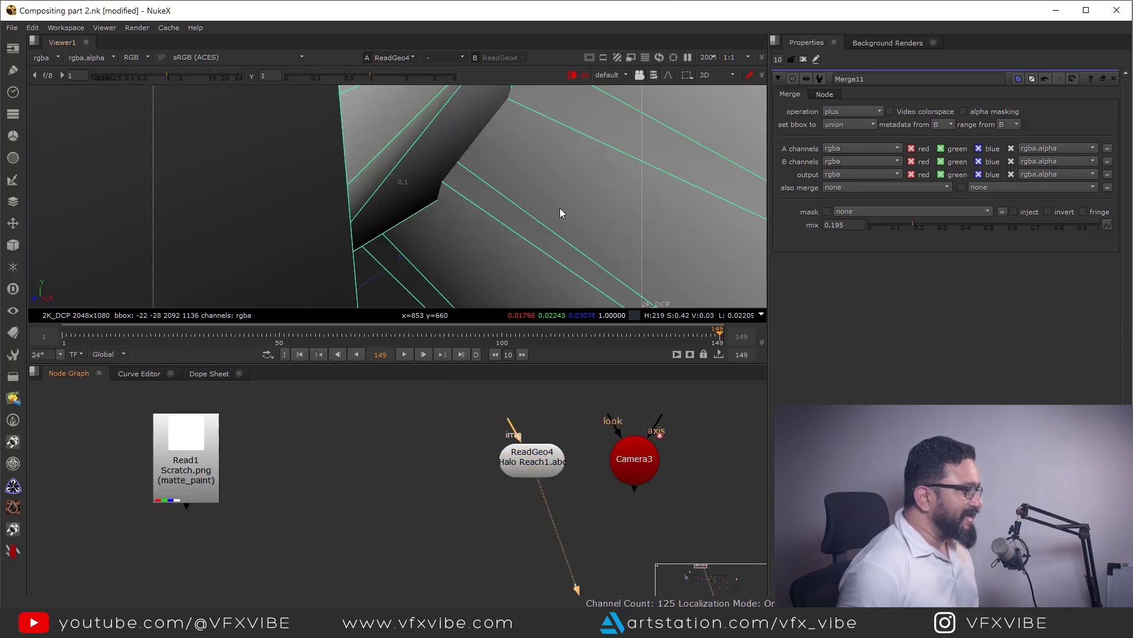
mouse_move(447, 246)
ctrl+mouse_down()
mouse_move(539, 198)
mouse_move(572, 313)
mouse_move(531, 177)
mouse_move(561, 157)
mouse_move(449, 253)
ctrl+mouse_up()
click(535, 198)
mouse_move(73, 333)
mouse_down()
mouse_move(530, 332)
mouse_move(63, 336)
mouse_up()
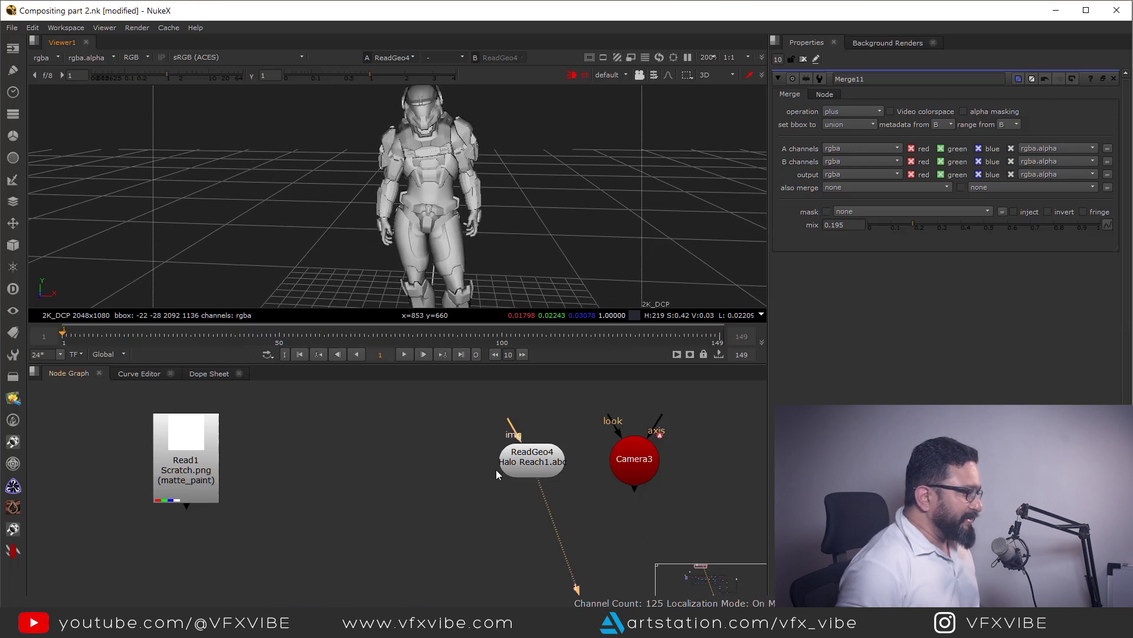
click(501, 466)
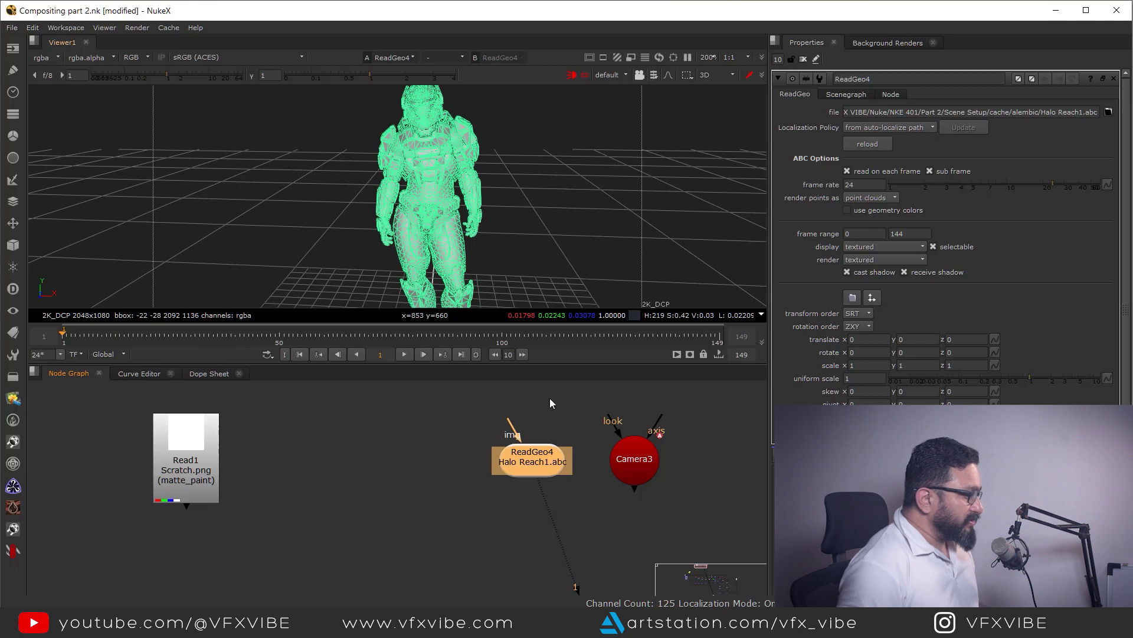
click(497, 524)
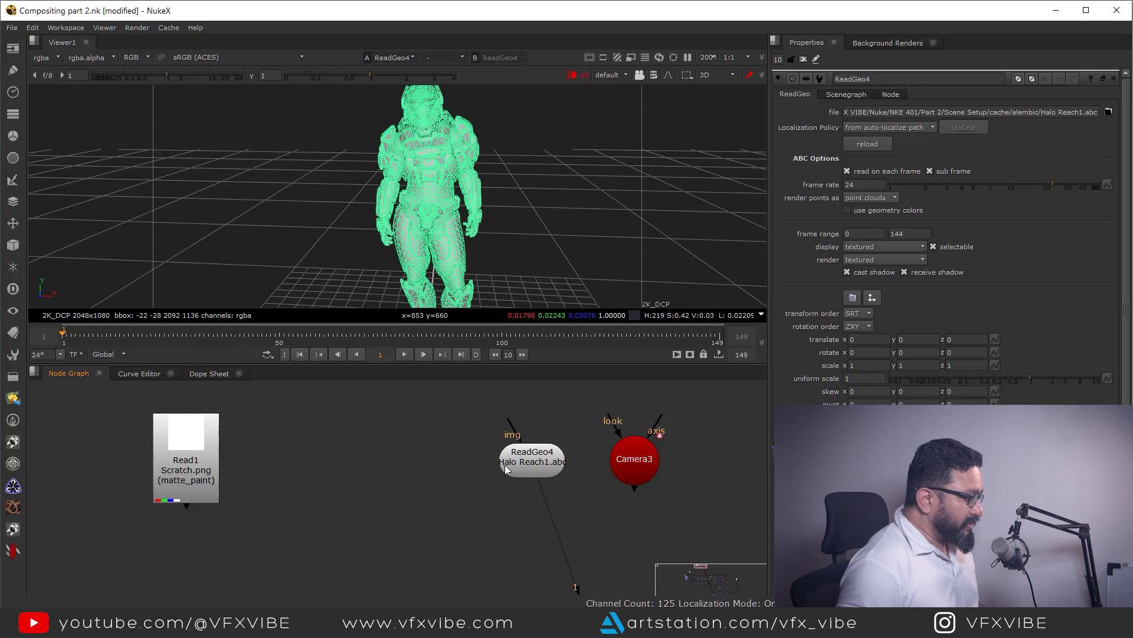
Move Camera3 farther away from ReadGeo4 and add a Draw Noise node in the empty area above
scroll(529, 492, down, 3)
drag(575, 506, 604, 509)
middle_drag(527, 459, 537, 480)
click(534, 434)
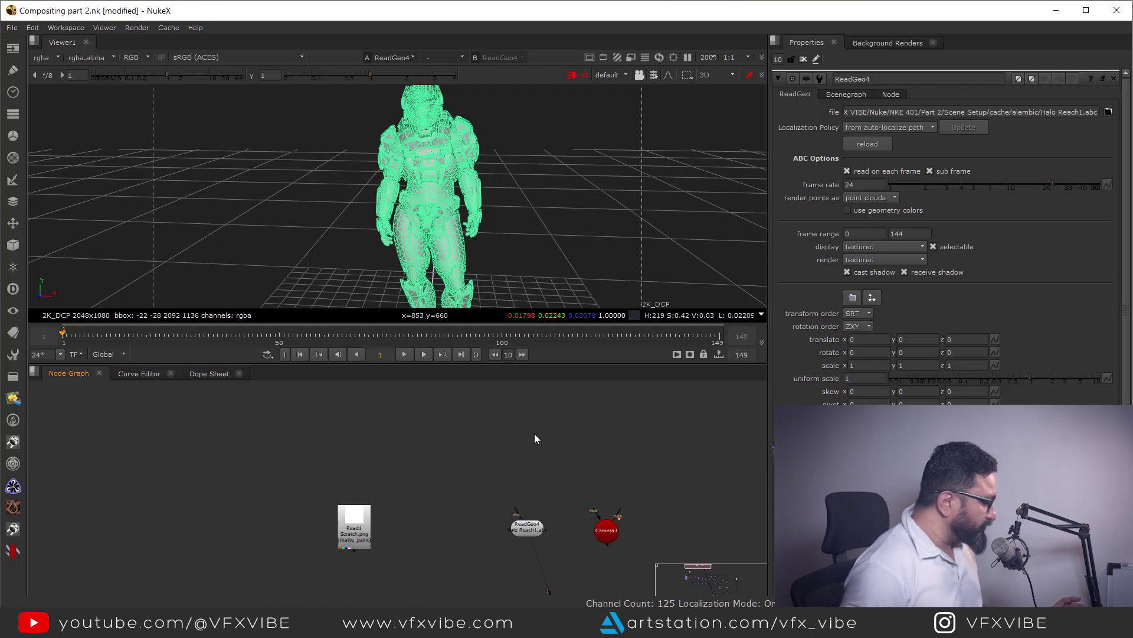
key(Tab)
text(noise)
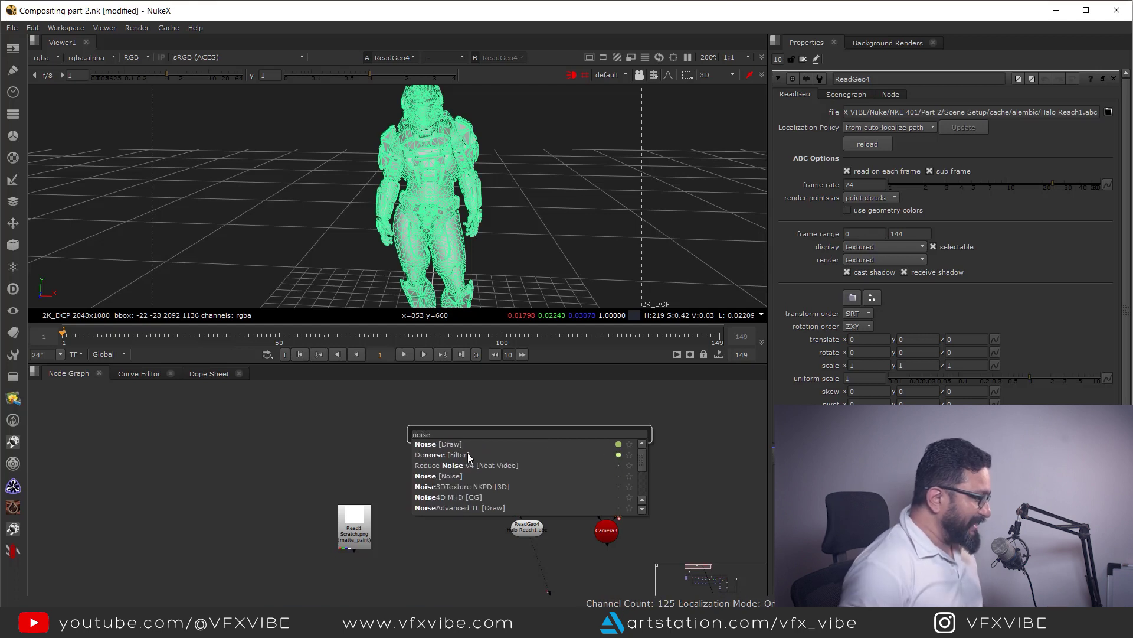
key(Return)
Set the output format of the Reformat node above the noise to square_2K 2048x2048
scroll(533, 433, up, 2)
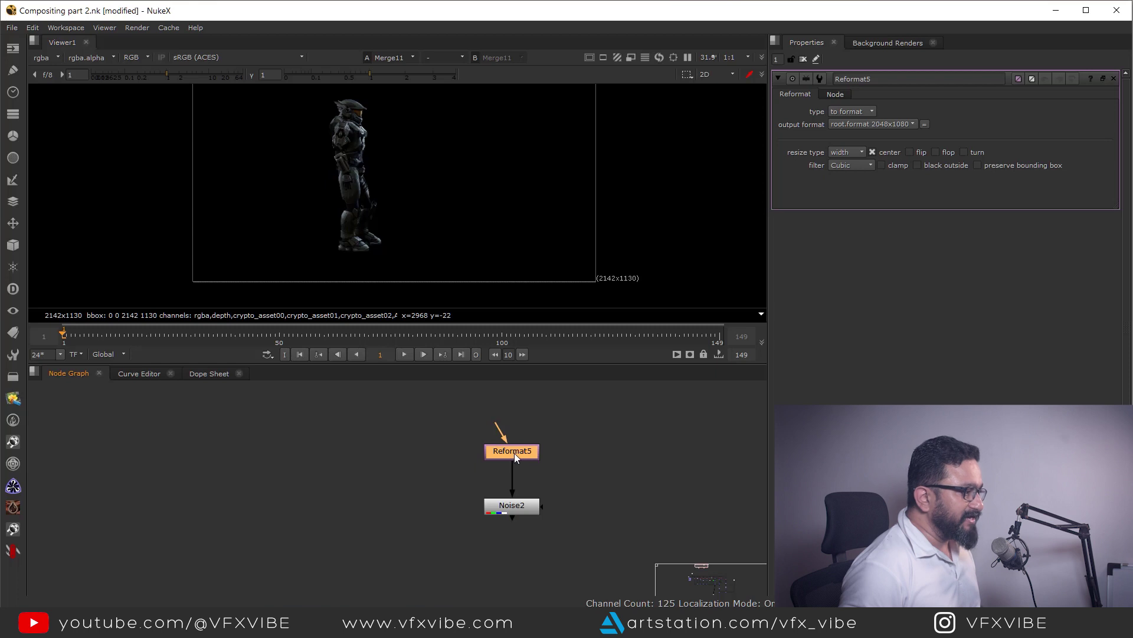
click(854, 126)
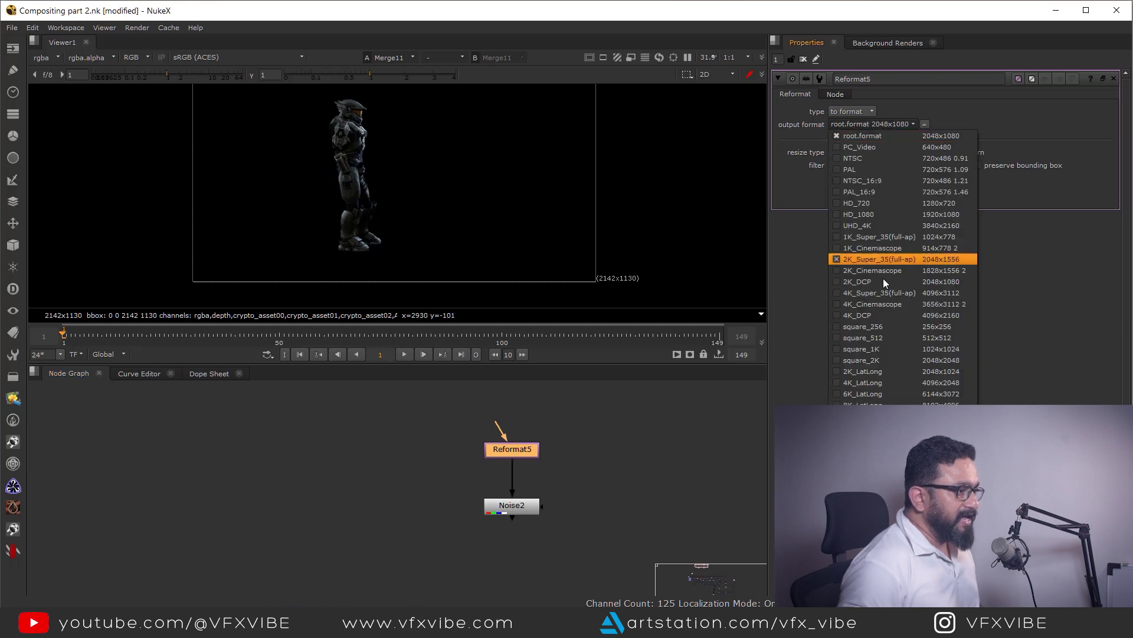
click(866, 361)
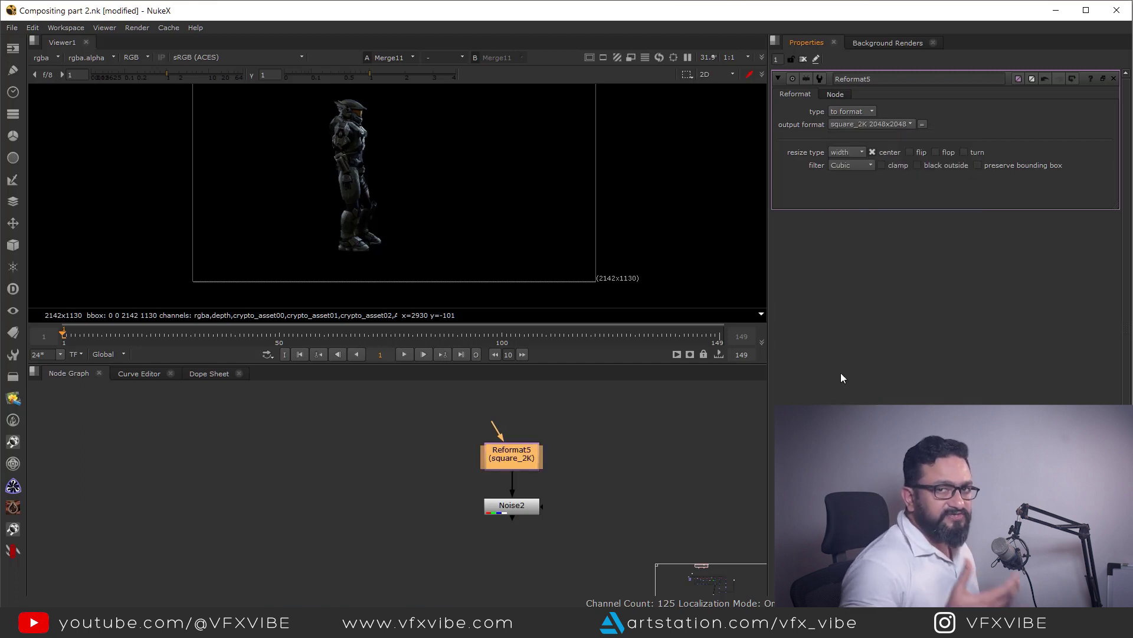
View the full noise image and set the Noise2 node's x/ysize to 96
click(531, 509)
key(1)
key(f)
double_click(517, 507)
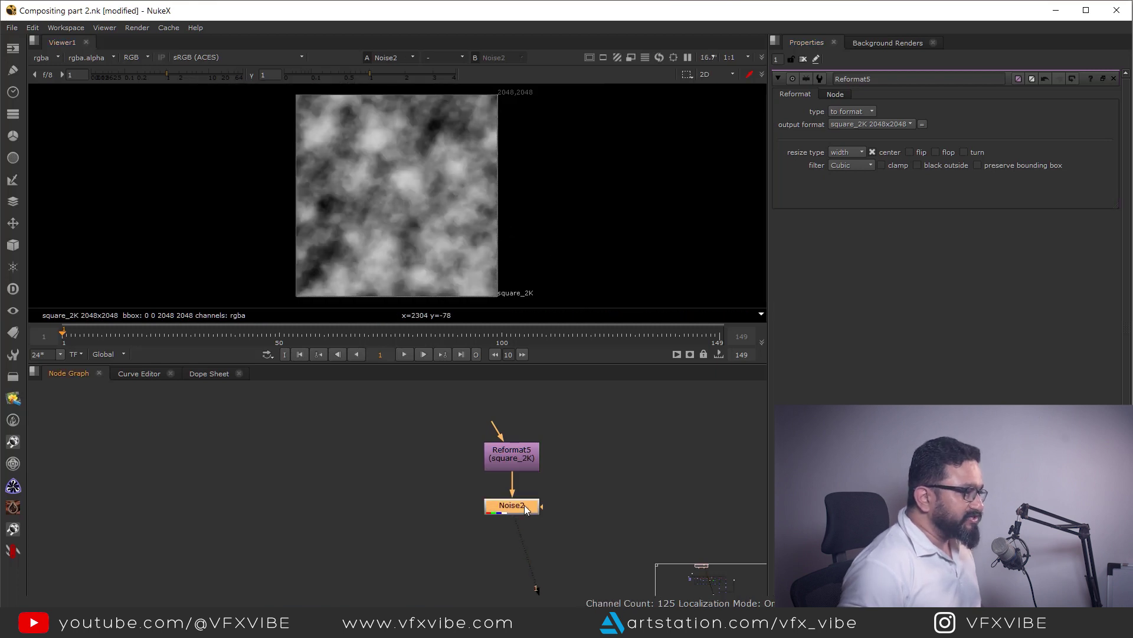
drag(1049, 199, 1011, 201)
Add a UVTile node below the Noise2 node, fed by its output
scroll(607, 426, down, 4)
click(568, 527)
scroll(570, 525, up, 4)
middle_drag(548, 395, 544, 429)
drag(577, 438, 485, 396)
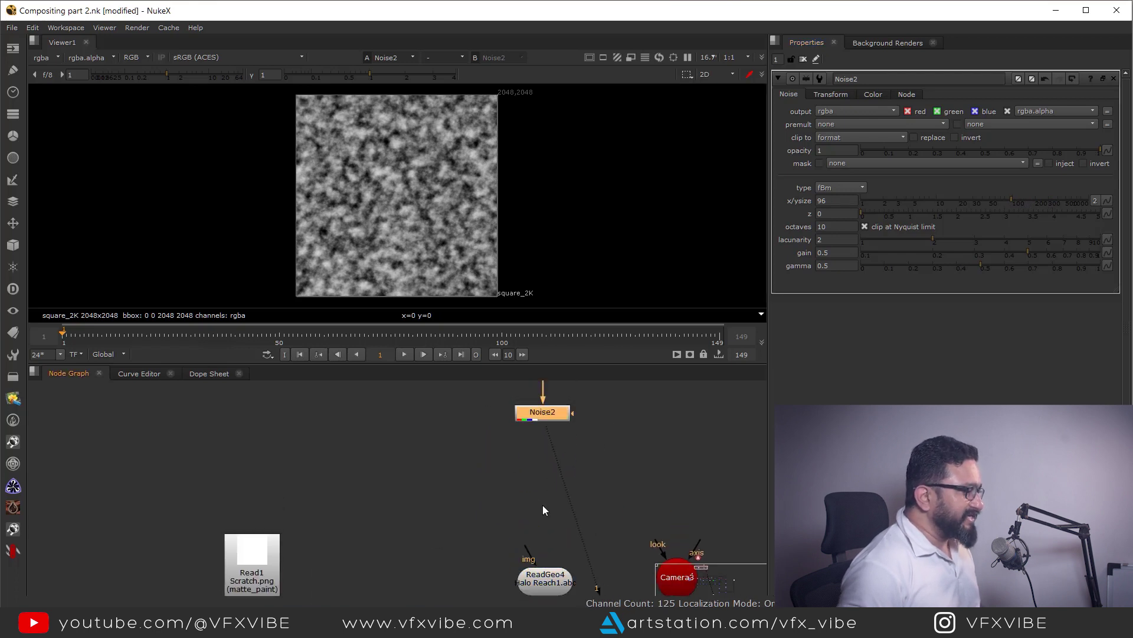
middle_drag(543, 508, 531, 495)
click(536, 564)
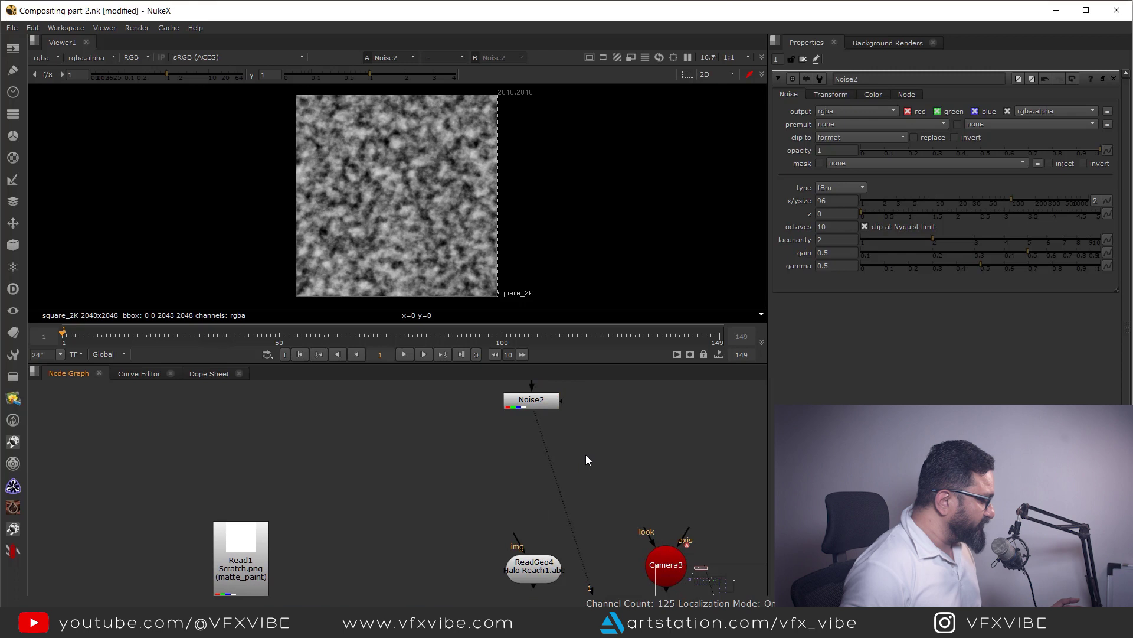
key(Tab)
text(uv)
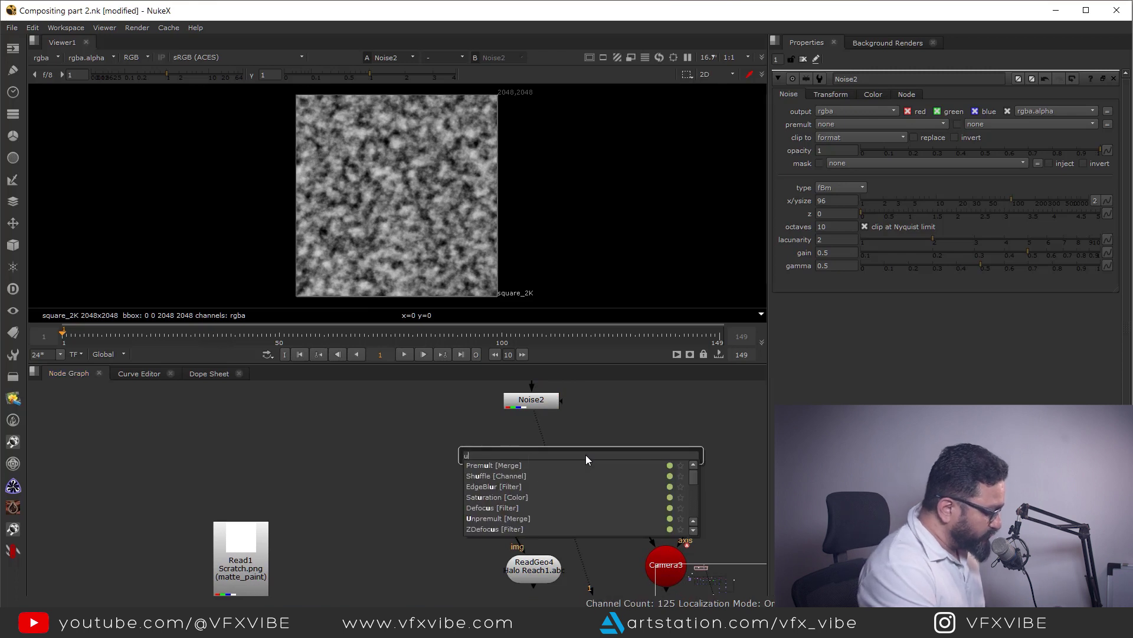
key(Return)
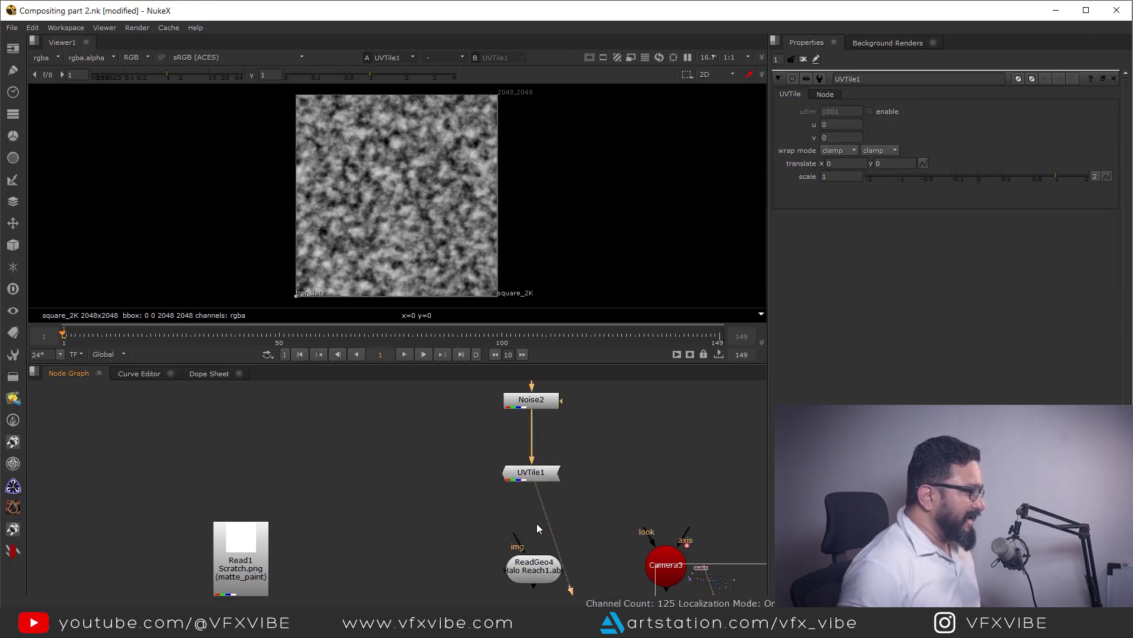
Connect the img input of ReadGeo4 to UVTile1 and align the geometry node directly beneath it
middle_drag(536, 523, 526, 442)
scroll(524, 441, up, 2)
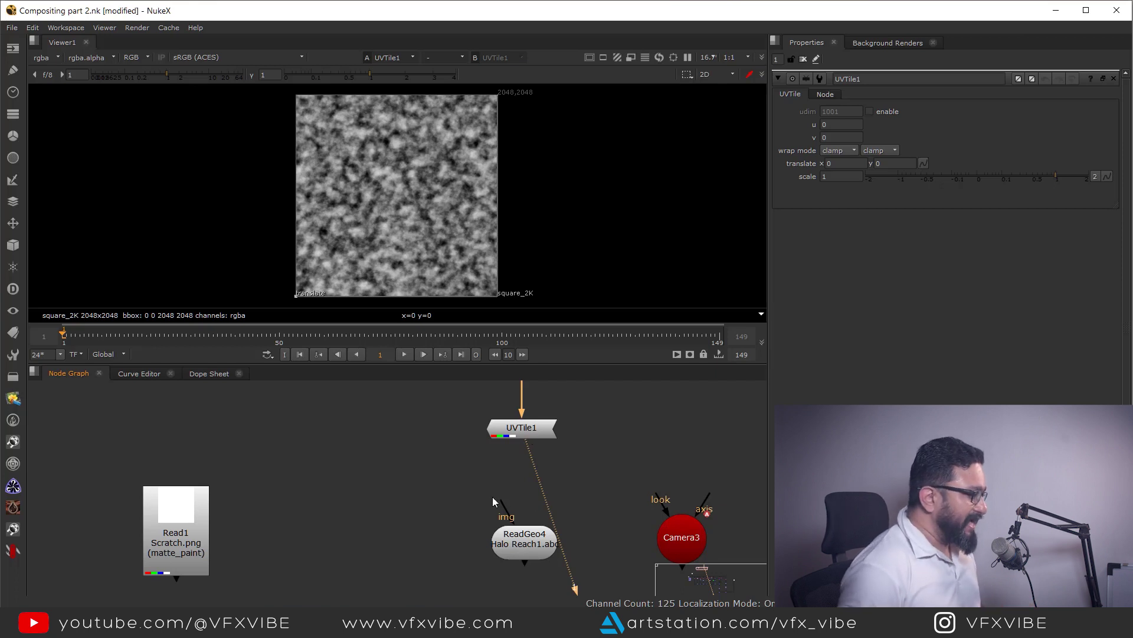
drag(504, 503, 516, 436)
drag(531, 551, 526, 544)
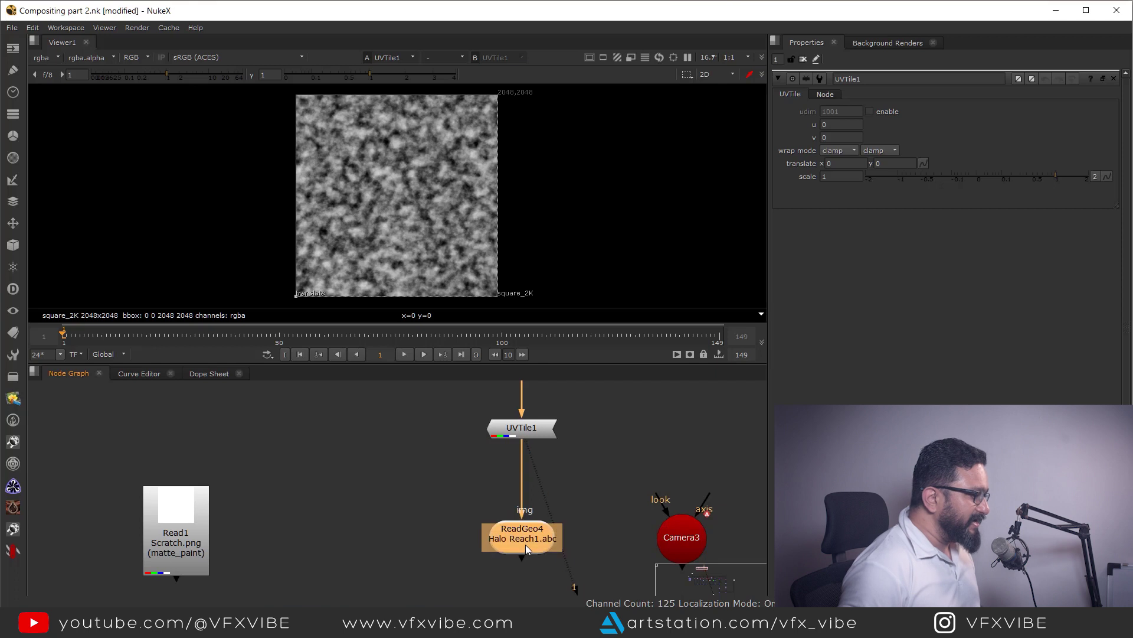
View ReadGeo4 in 3D and inspect how the noise texture covers the character
key(1)
ctrl+drag(533, 207, 447, 200)
click(491, 265)
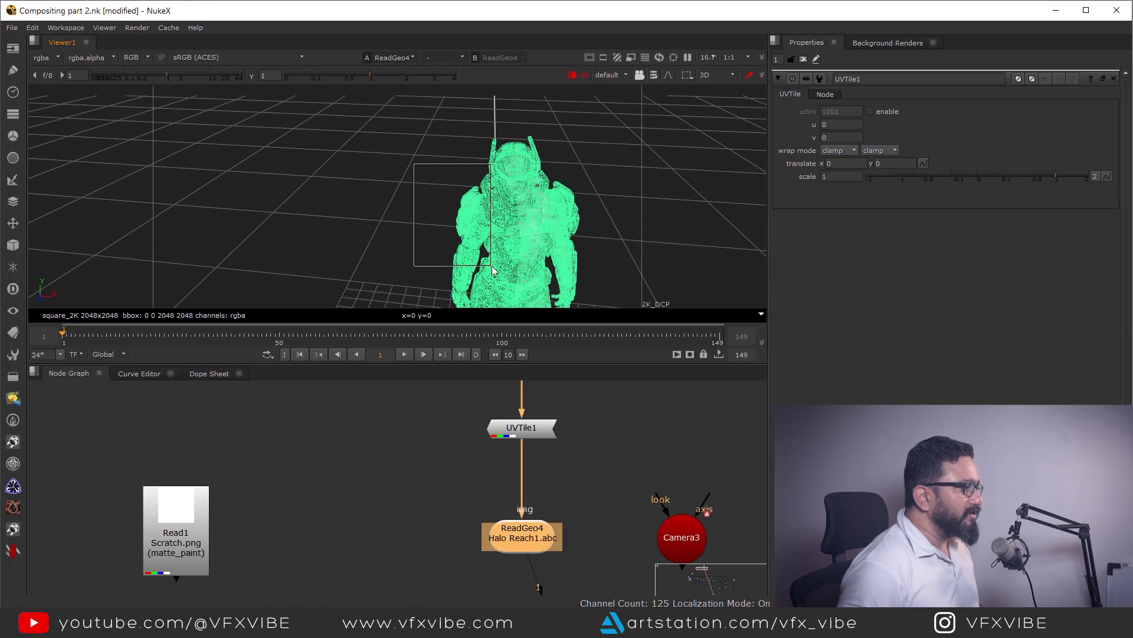
click(600, 212)
ctrl+drag(575, 271, 545, 229)
Enable the udim option on the UVTile1 node with udim 1001
middle_drag(557, 452, 555, 505)
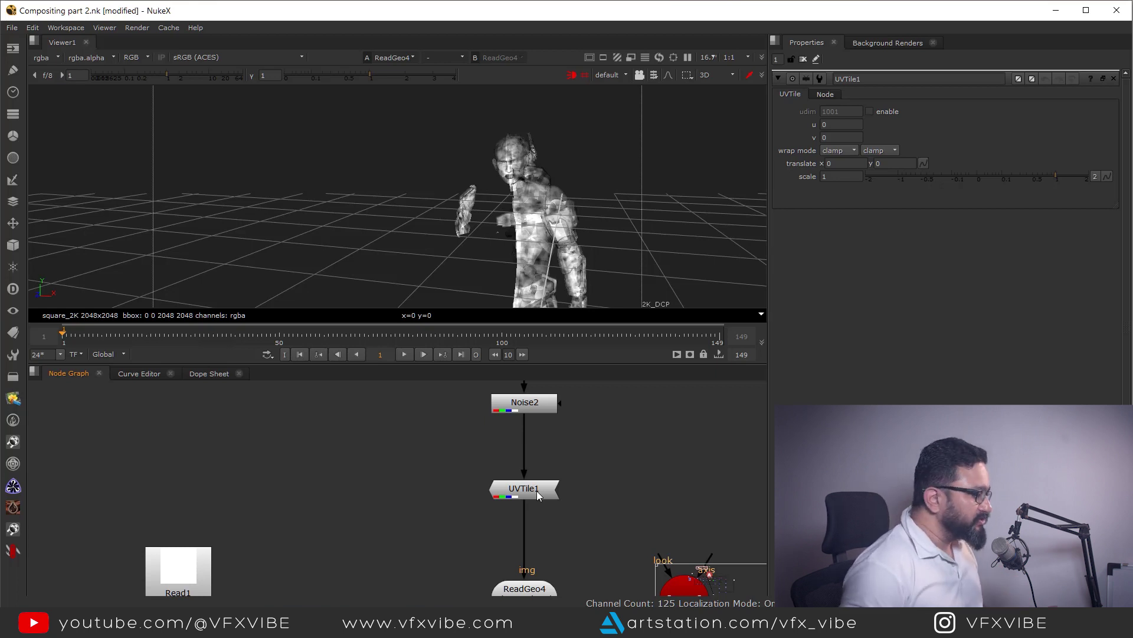
click(542, 491)
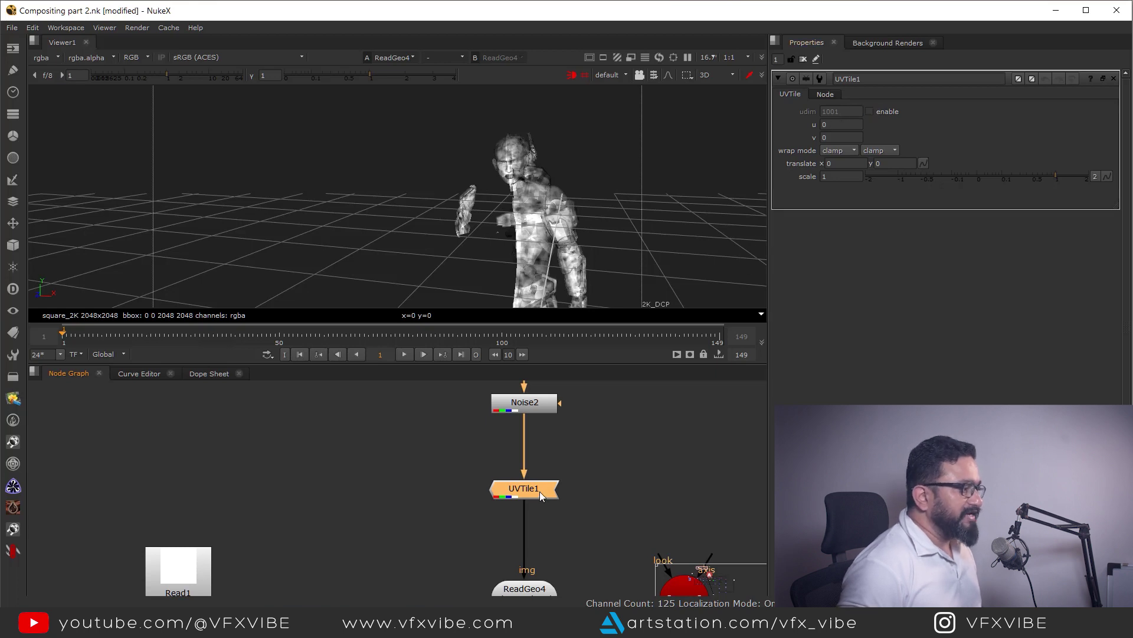
click(870, 111)
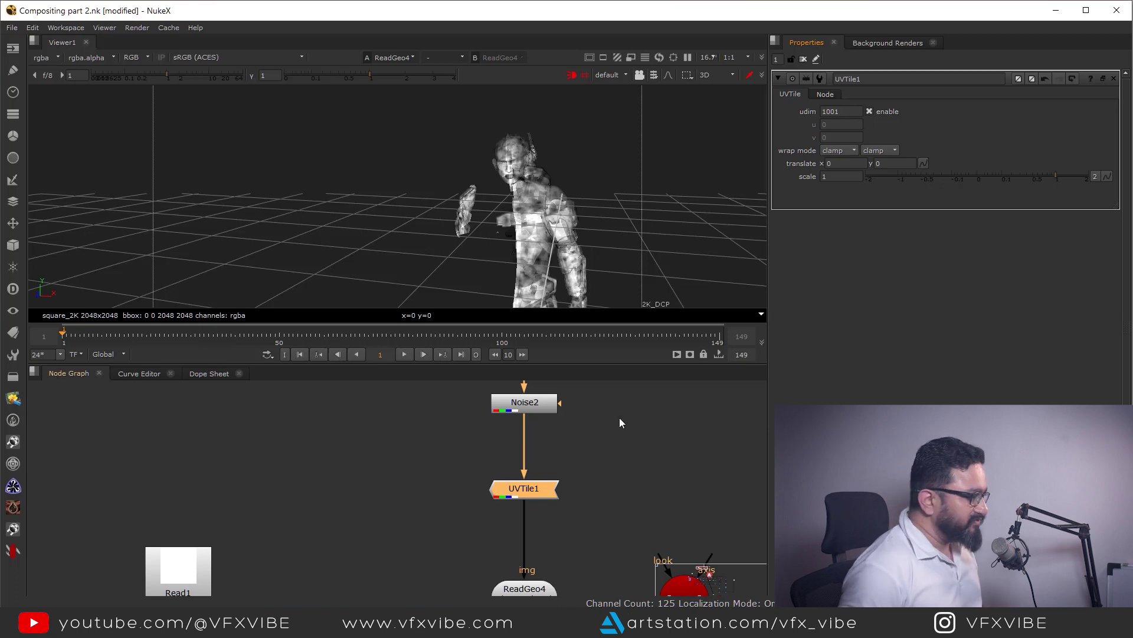
Duplicate UVTile1, connect the copy to Noise2, and place it beside the original
middle_drag(615, 474, 587, 459)
drag(585, 459, 409, 509)
click(586, 462)
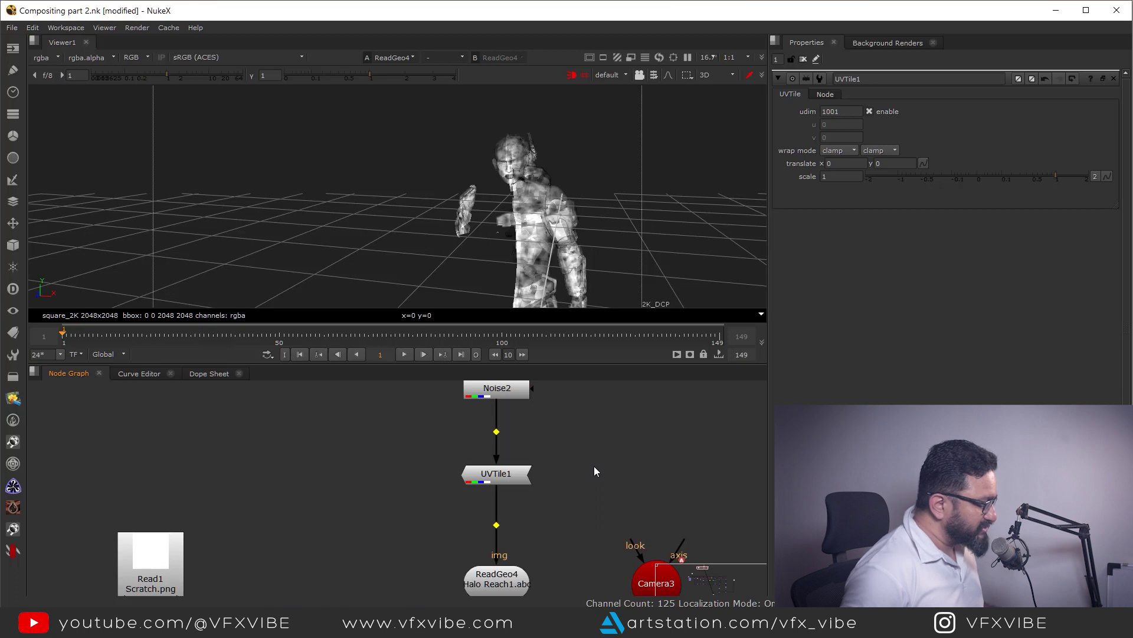
key(ctrl+v)
drag(574, 447, 512, 390)
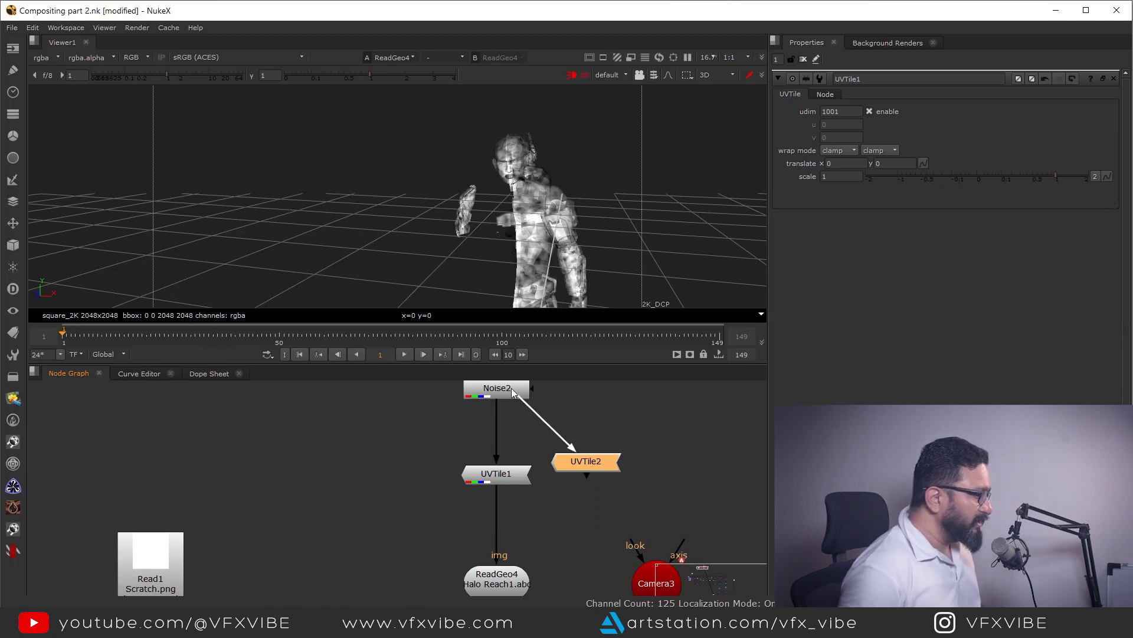
drag(589, 473, 633, 459)
View the UVTile2 node and set its udim to 1002
key(1)
double_click(633, 456)
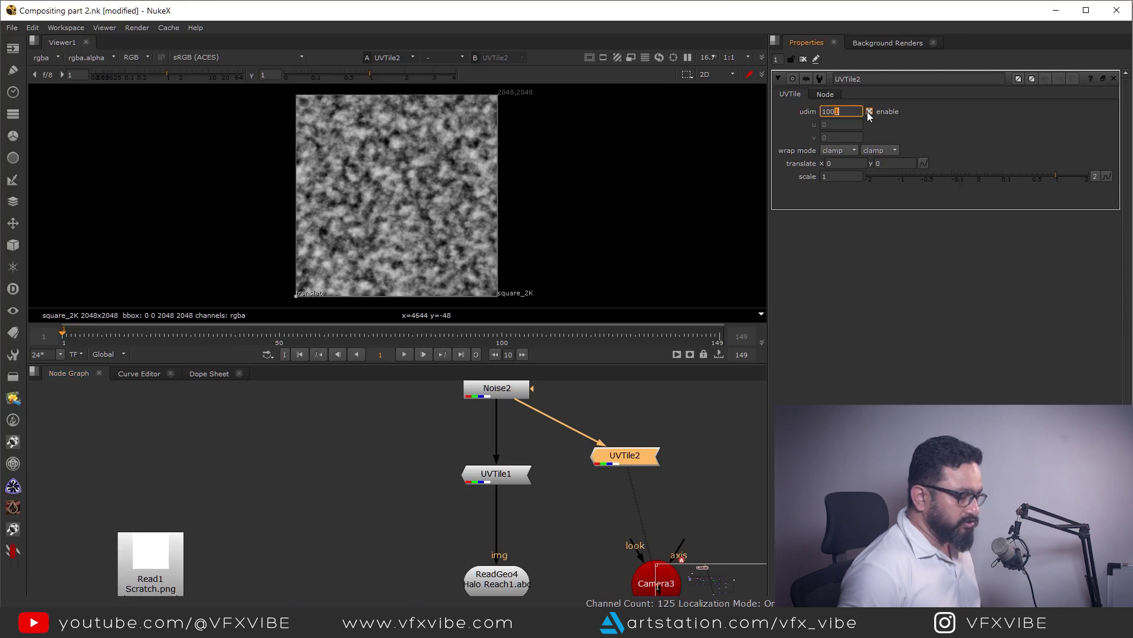
key(Return)
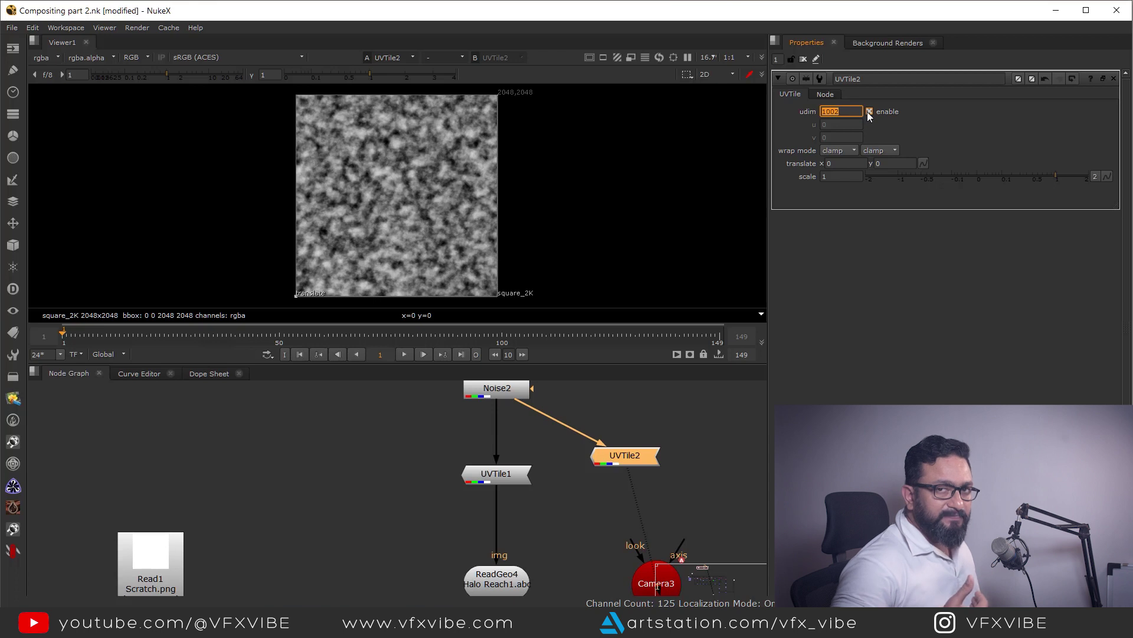
Add a MergeMat node between the two tiles, connecting its A input to UVTile1 and its B input to UVTile2
middle_drag(586, 493, 584, 448)
click(578, 458)
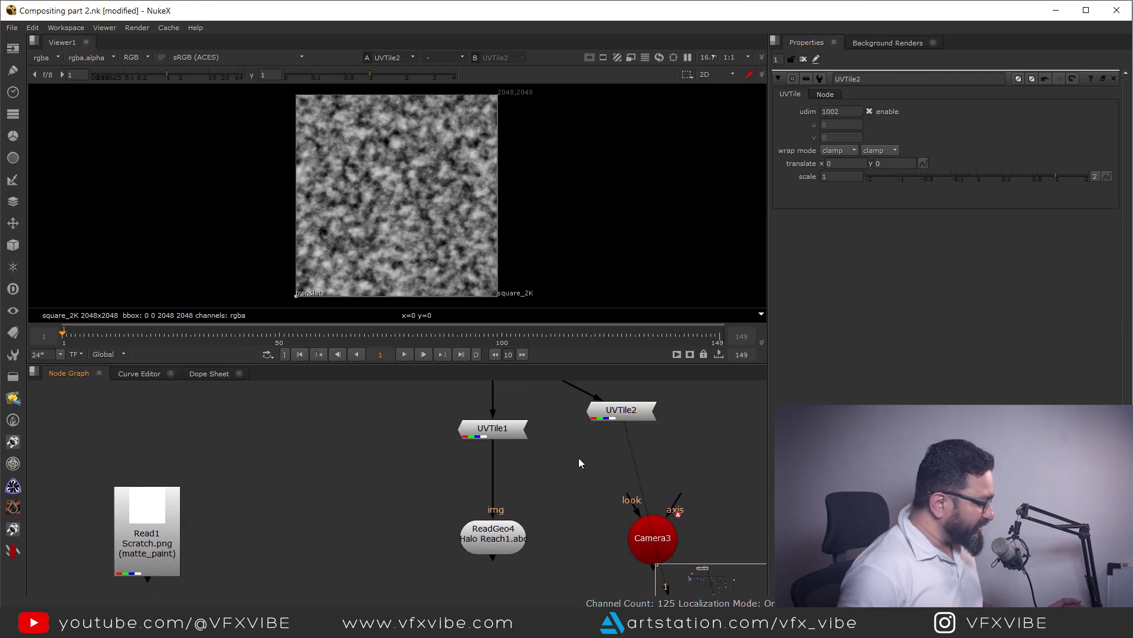
key(Tab)
text(merg)
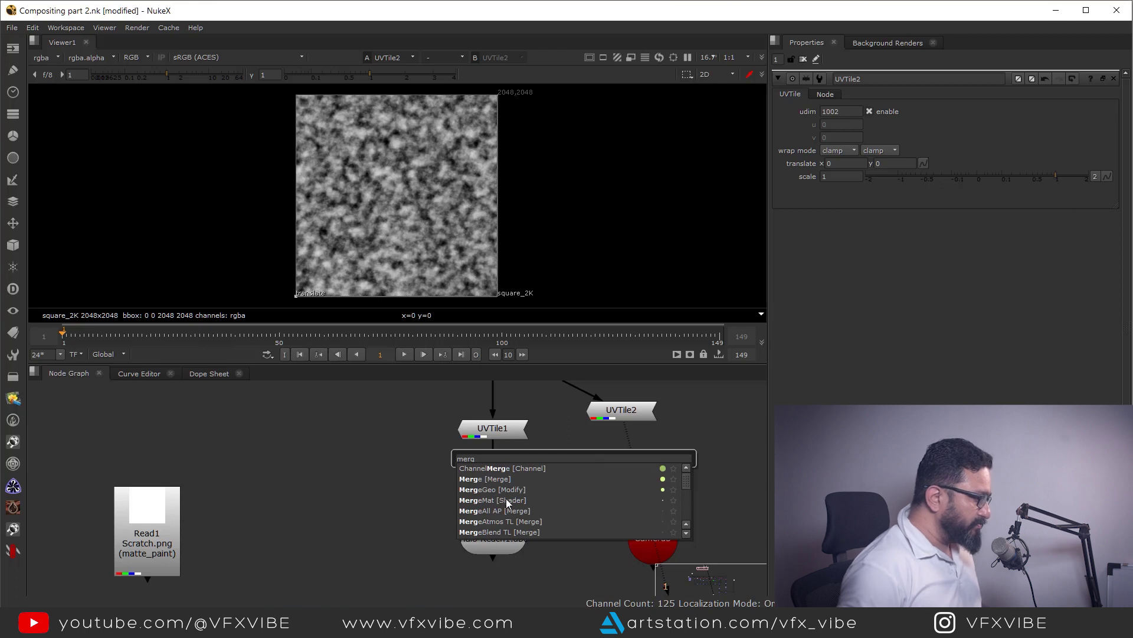
click(498, 499)
drag(571, 453, 580, 476)
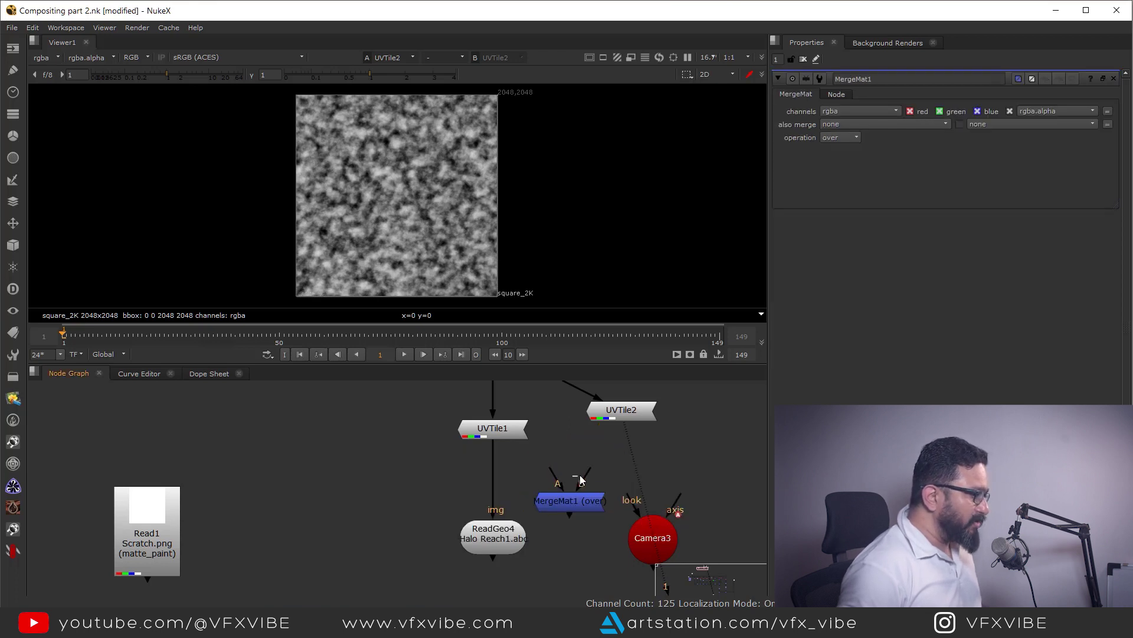
drag(615, 417, 616, 416)
drag(550, 469, 491, 431)
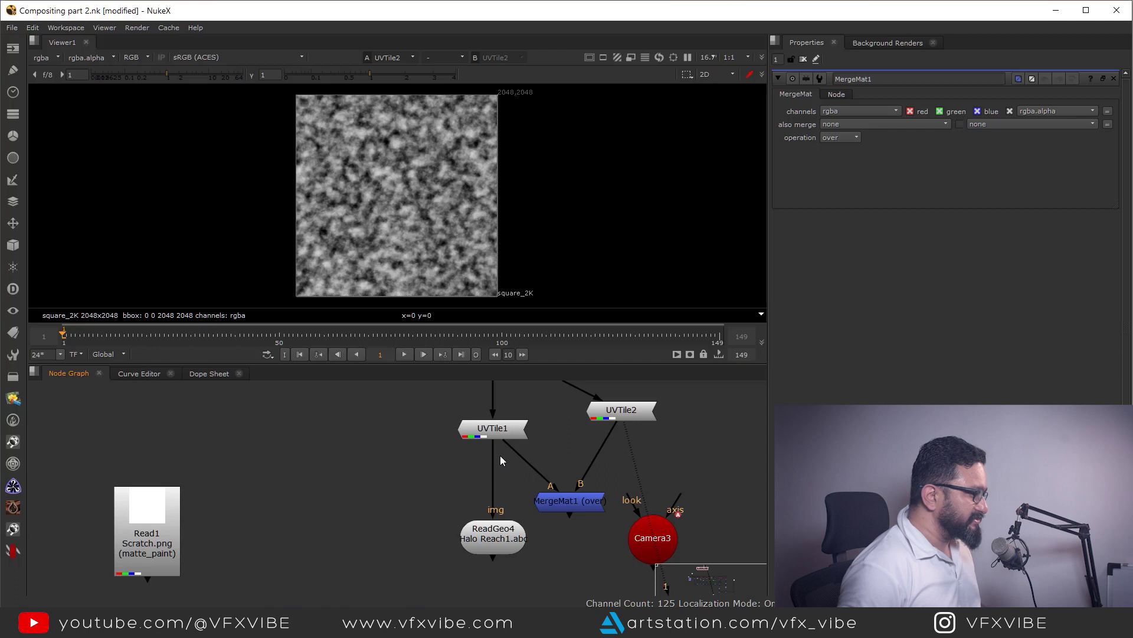
Place MergeMat1 between UVTile1 and ReadGeo4, and route the Noise2 connection to UVTile2 through a Dot with the nodes squared up
drag(552, 498, 489, 486)
middle_drag(582, 406, 565, 497)
ctrl+drag(534, 467, 611, 433)
middle_drag(610, 466, 589, 415)
drag(589, 458, 594, 527)
scroll(563, 436, down, 3)
drag(577, 402, 578, 405)
scroll(504, 519, up, 3)
View ReadGeo4 in 3D and inspect the merged noise tiles across the whole character
click(504, 520)
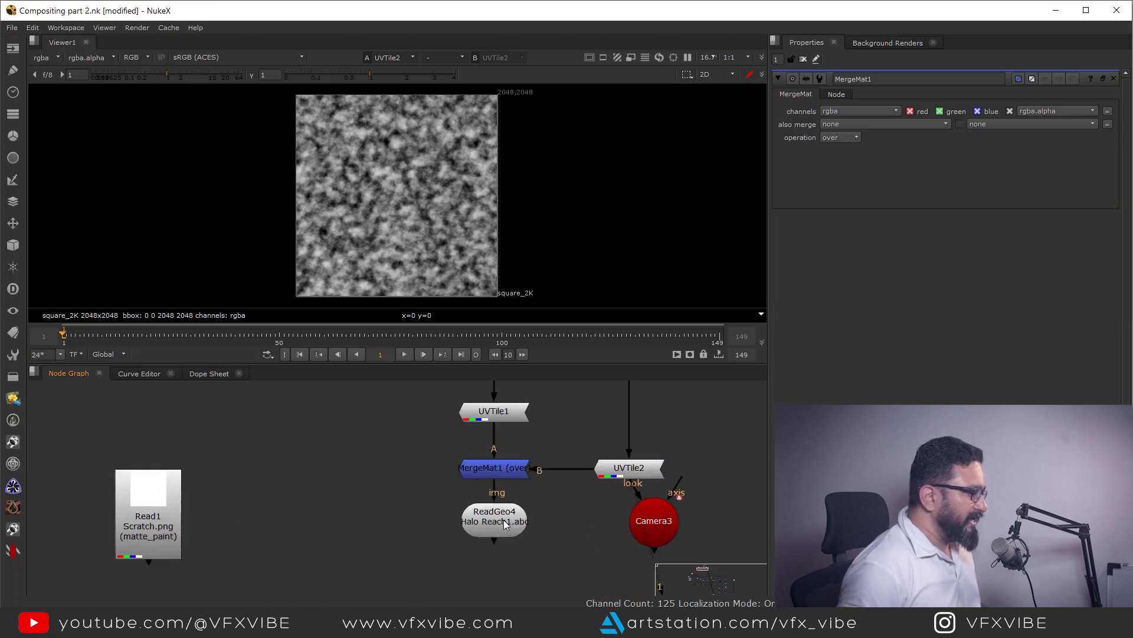
key(1)
click(613, 201)
mouse_move(444, 226)
ctrl+mouse_down()
mouse_move(598, 257)
mouse_move(655, 189)
mouse_move(519, 171)
ctrl+mouse_up()
middle_drag(514, 278, 485, 199)
ctrl+drag(485, 198, 502, 254)
middle_drag(495, 199, 500, 231)
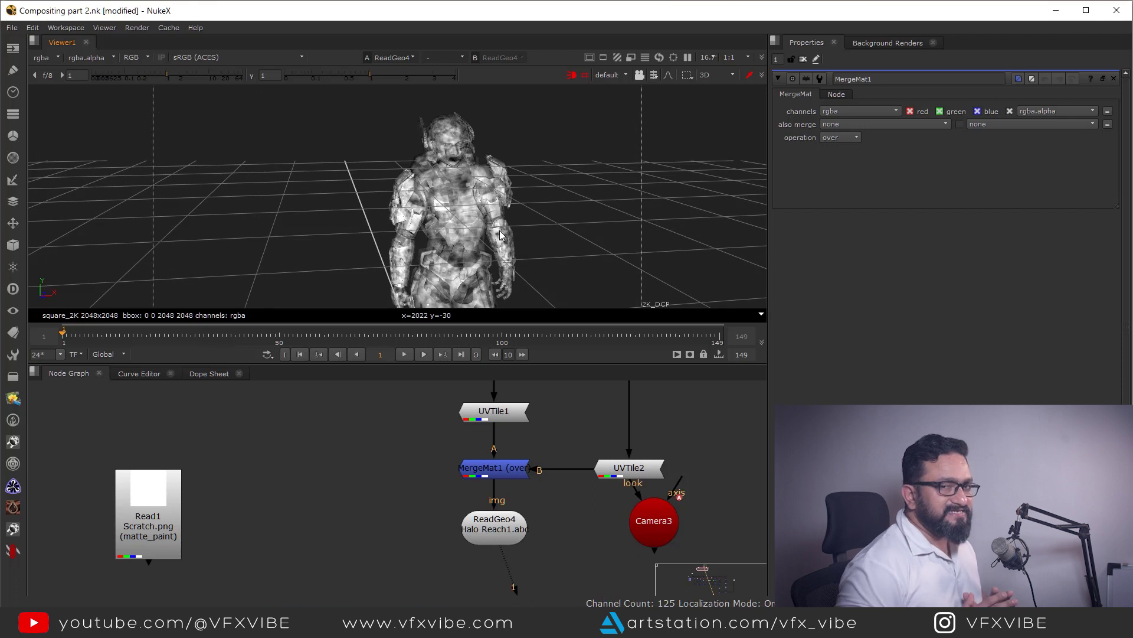
View the Noise2 image and check its alpha channel
middle_drag(558, 415, 538, 502)
key(1)
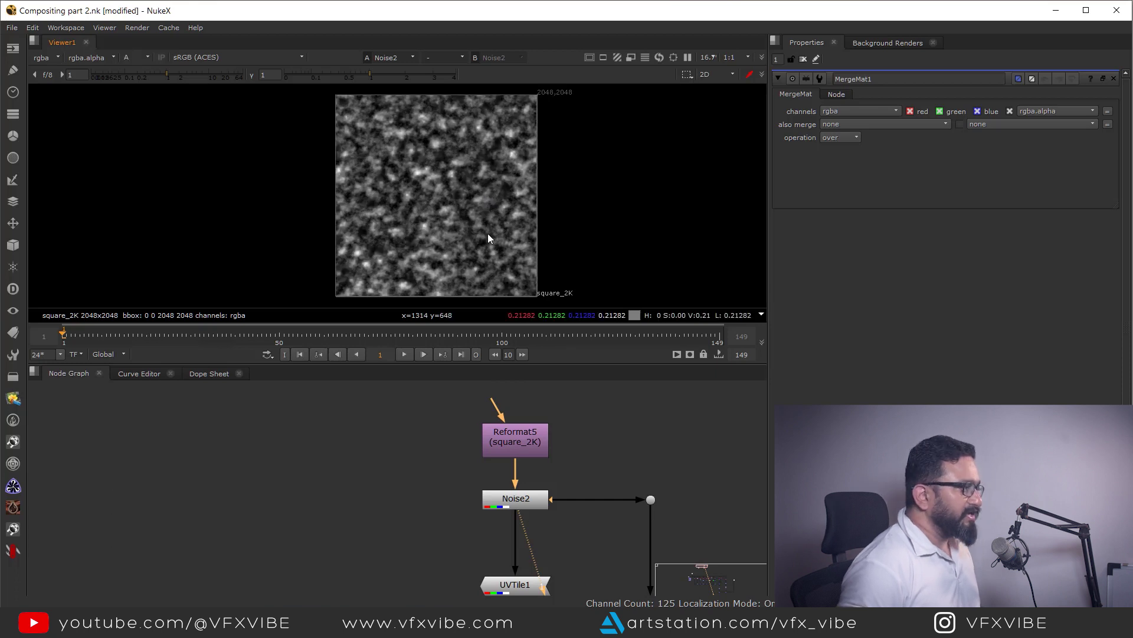
middle_drag(487, 232, 543, 196)
click(573, 455)
middle_drag(478, 485, 539, 476)
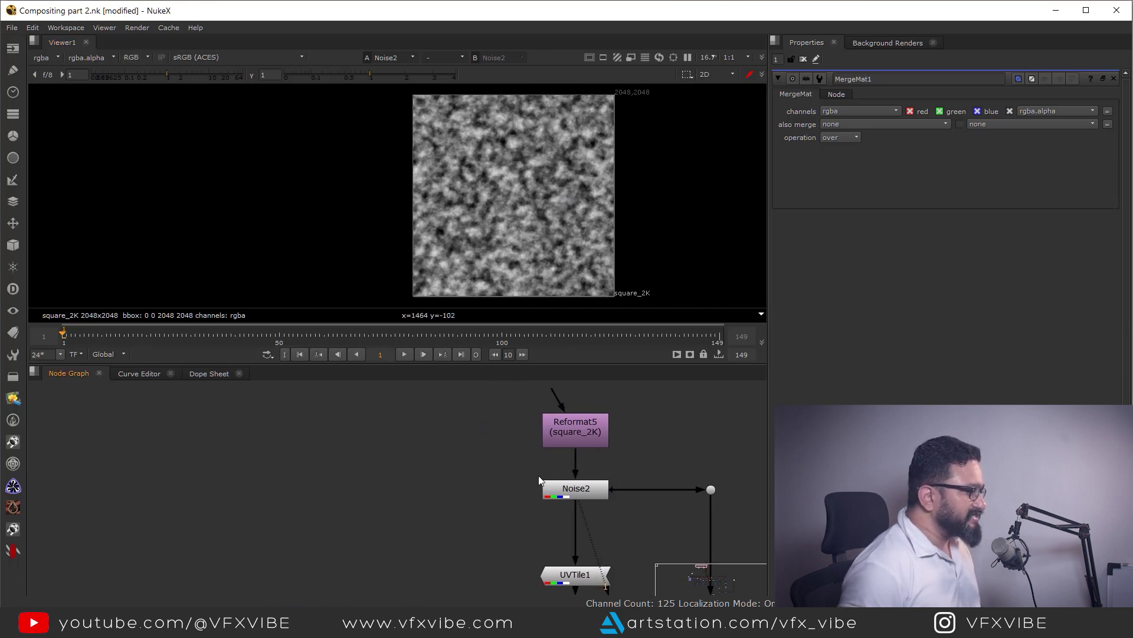
Add a CheckerBoard node beside the noise branch and compare its output with Noise2's alpha
click(13, 47)
click(59, 125)
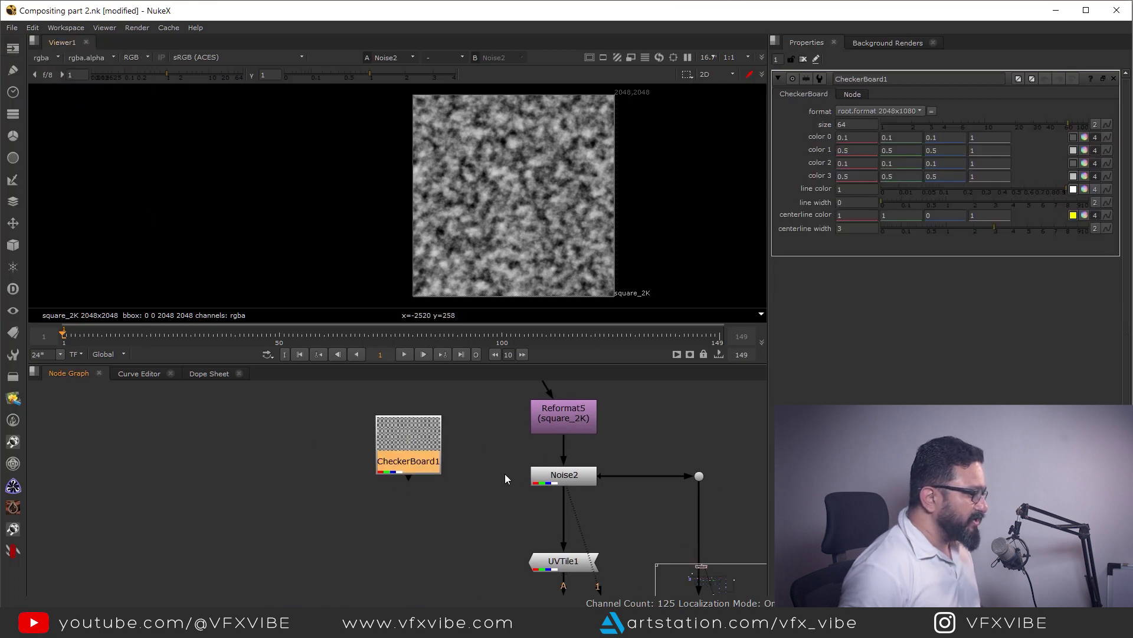
key(1)
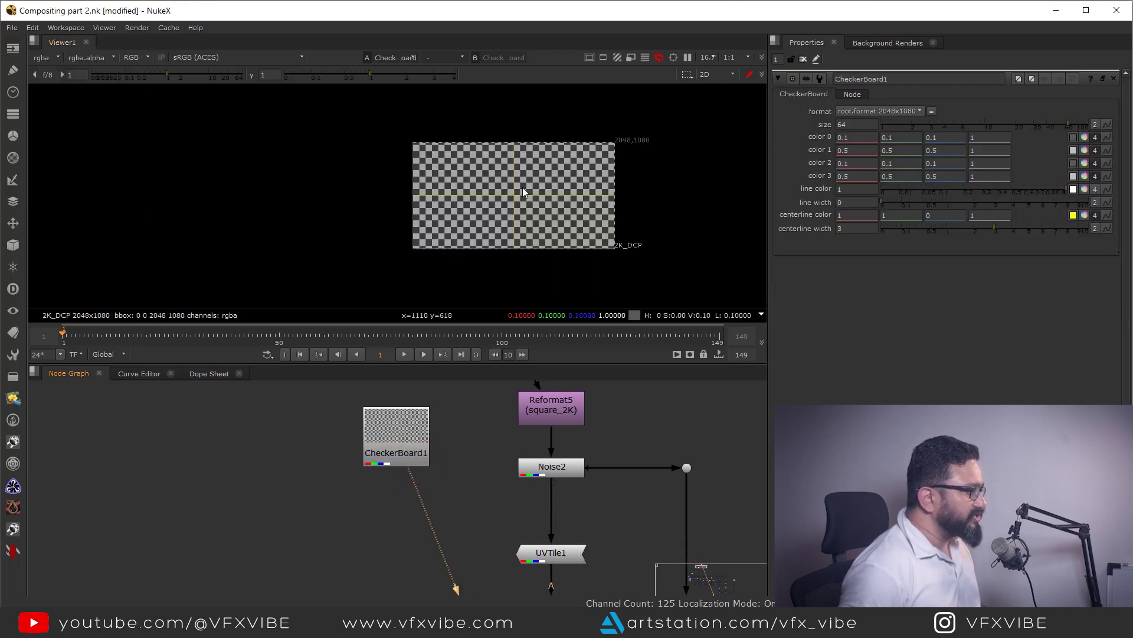
click(552, 468)
key(1)
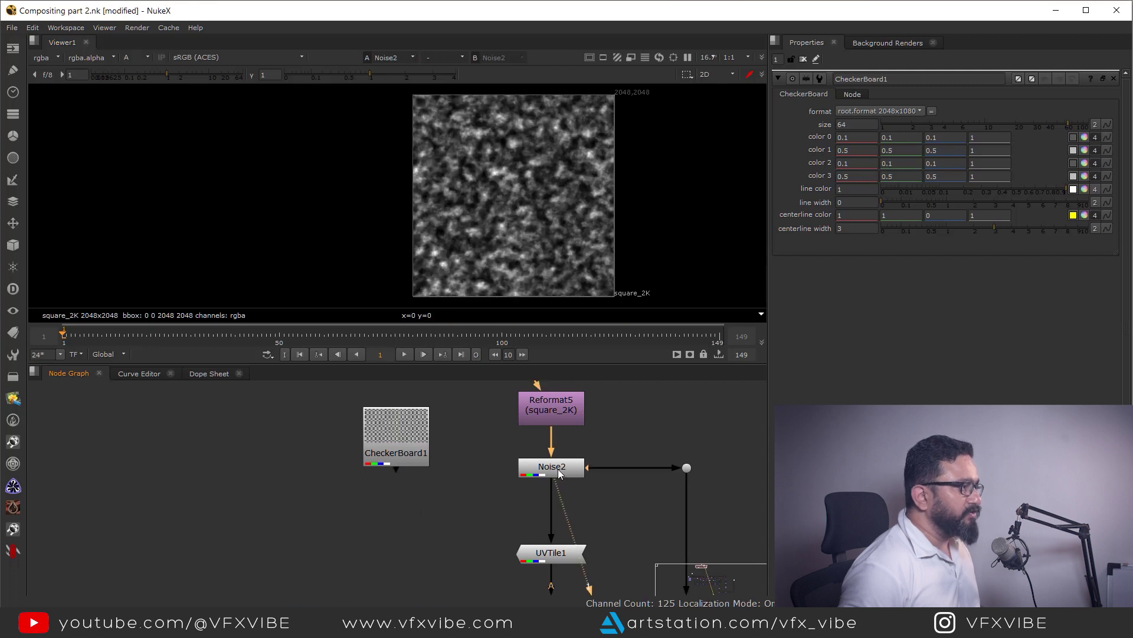
Duplicate the square_2K Reformat5 node and connect the copy below CheckerBoard1
middle_drag(425, 460, 458, 514)
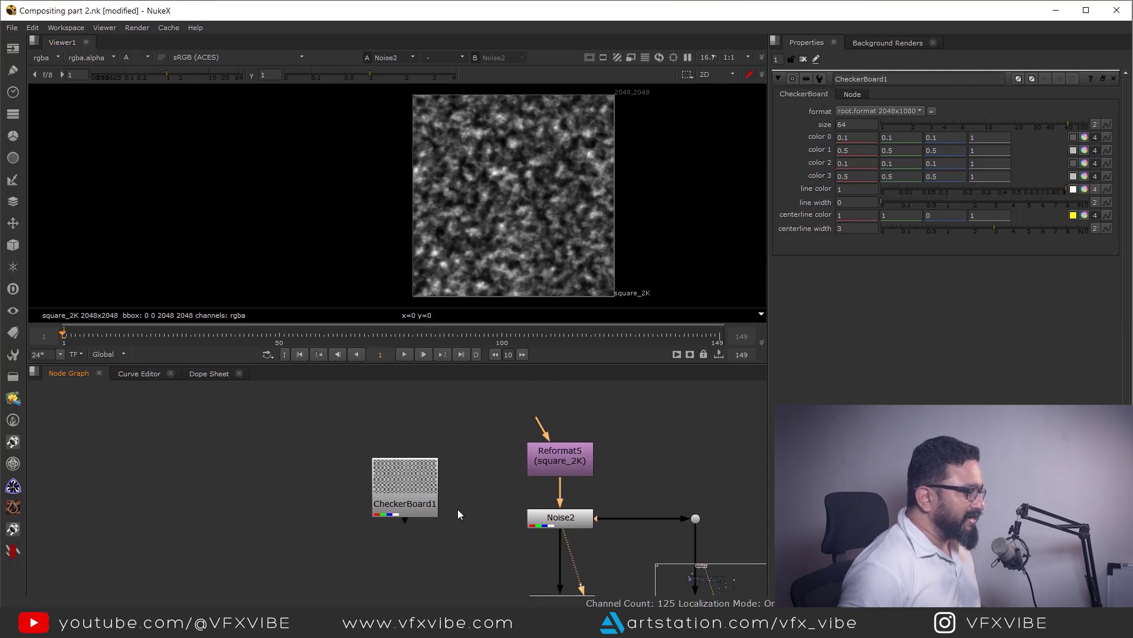
click(547, 463)
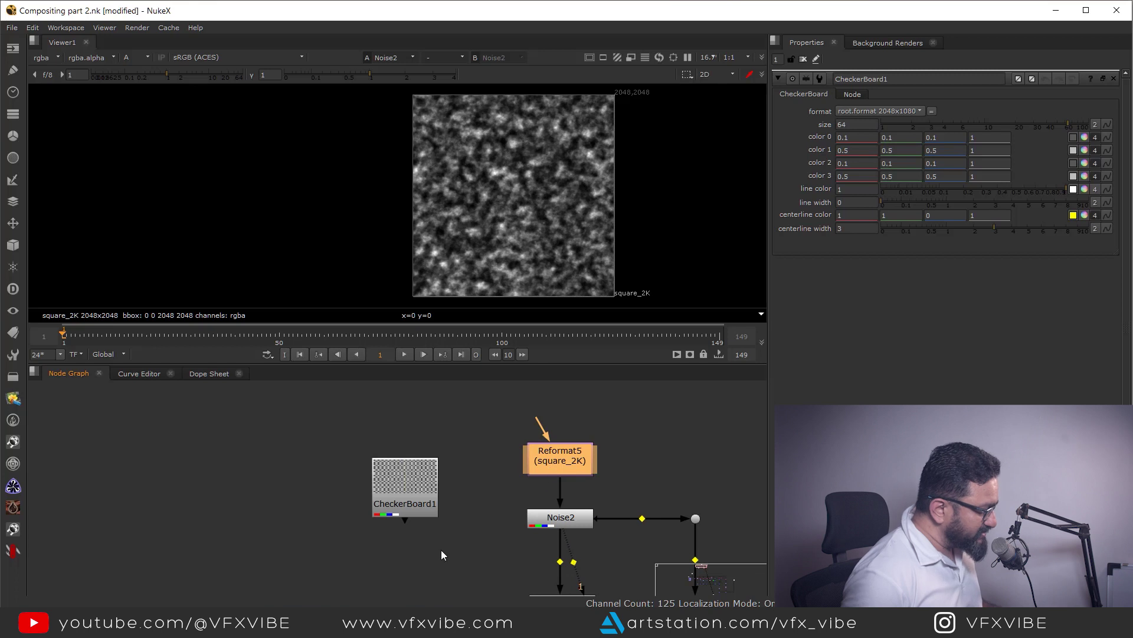
click(420, 555)
key(ctrl+v)
drag(428, 564, 413, 555)
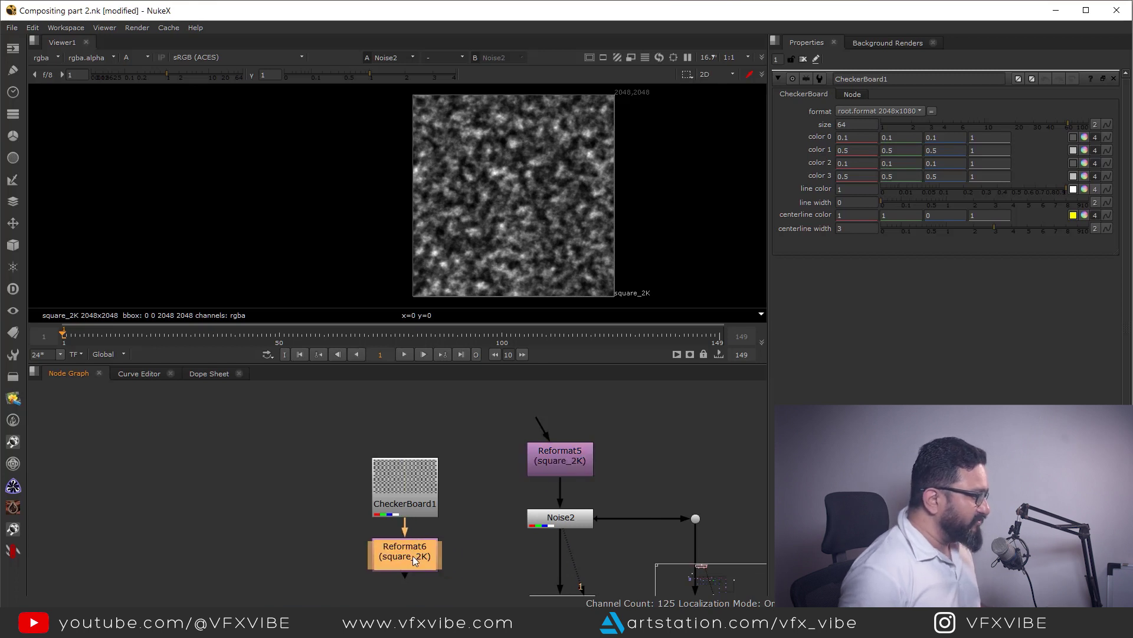
View the reformatted checkerboard with its alpha and set the Reformat6 resize type to fill
key(1)
double_click(413, 555)
key(a)
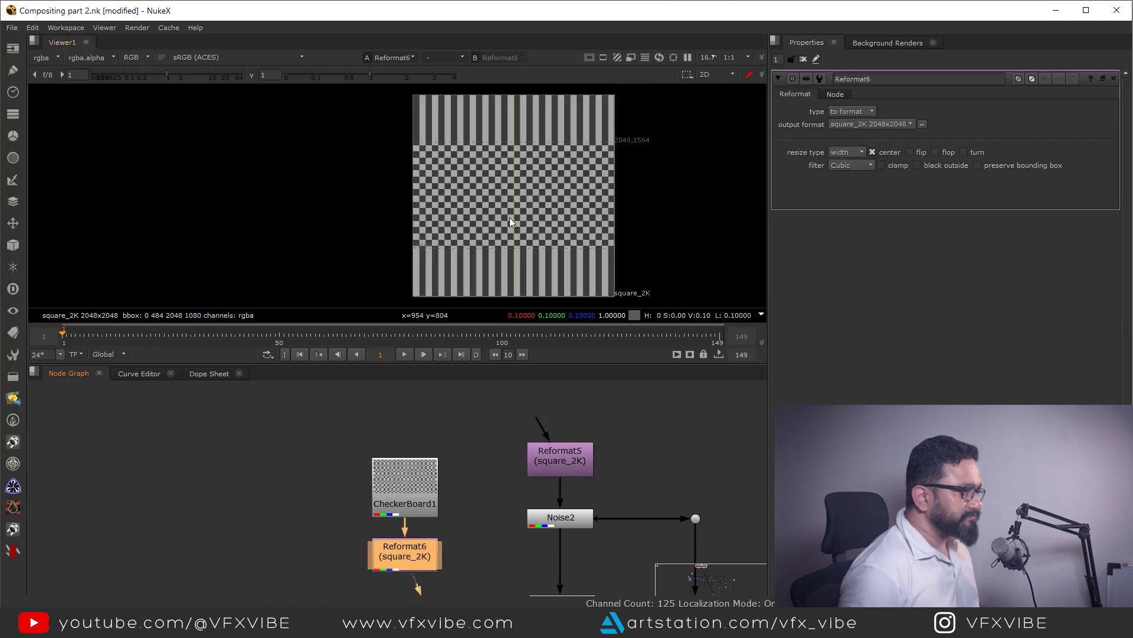
click(847, 152)
click(849, 187)
Insert a Copy node between Noise2 and UVTile1, with Reformat6 feeding its A input and aligned beside it
scroll(500, 438, down, 2)
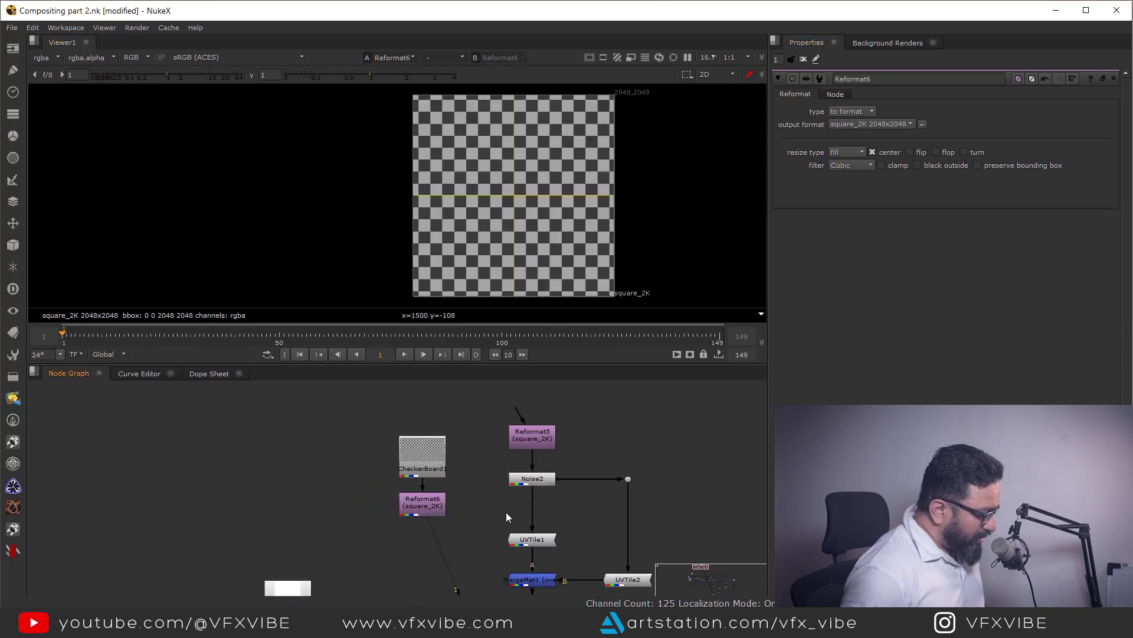
double_click(505, 511)
drag(520, 520, 533, 518)
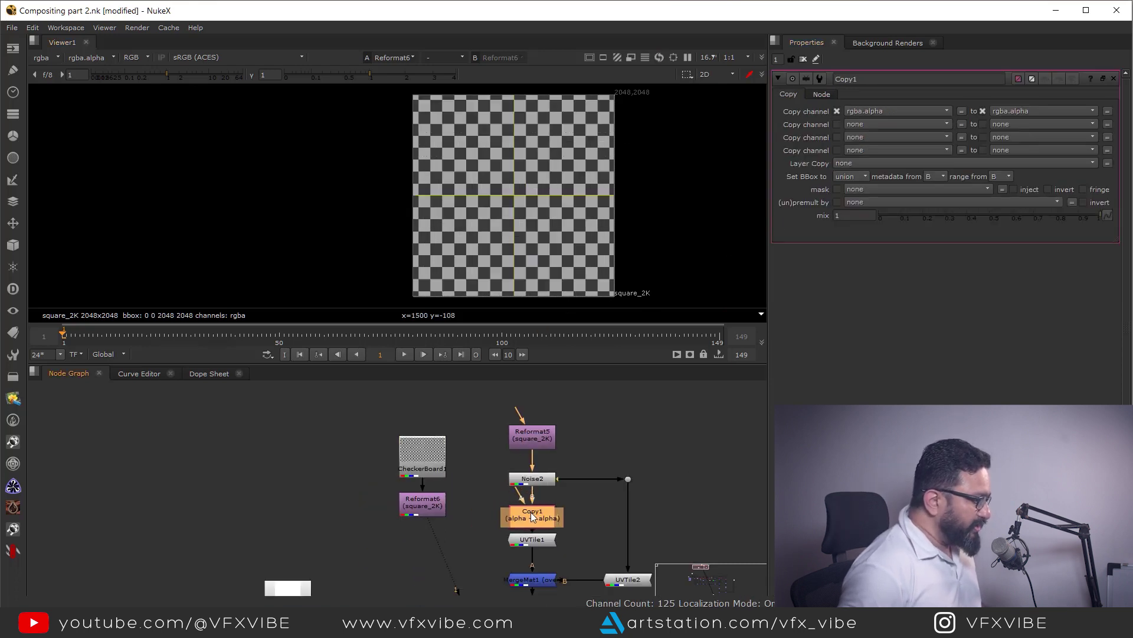
drag(417, 512, 417, 523)
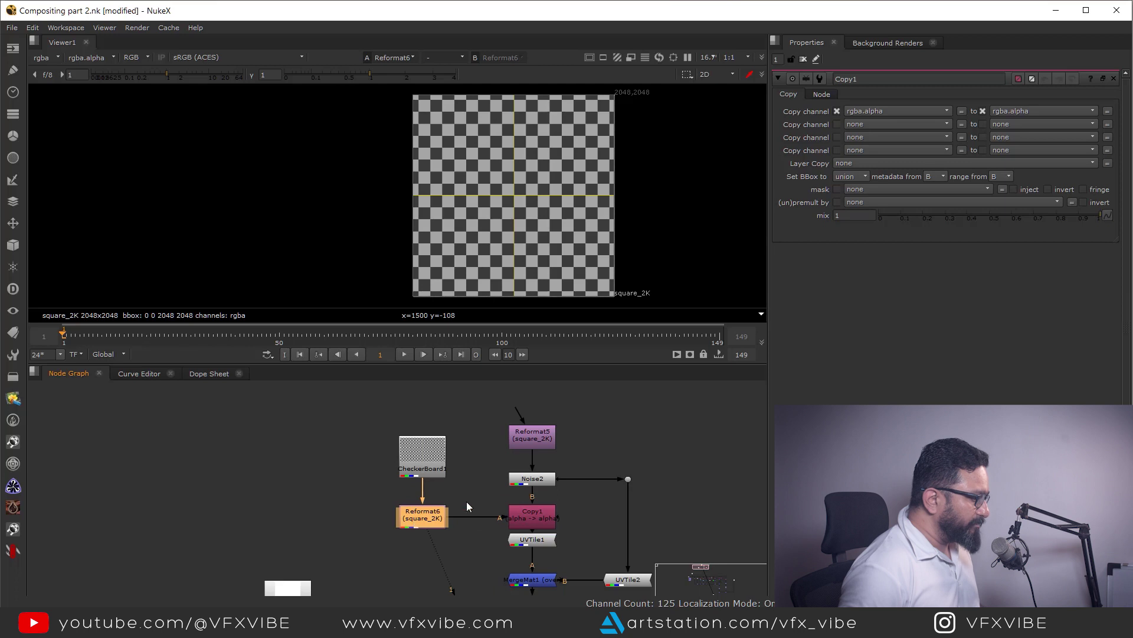
Move the checkerboard and noise nodes up, feed the UVTile2 branch from Copy1, and check Copy1's alpha
drag(381, 387, 531, 480)
click(568, 505)
key(1)
key(a)
key(a)
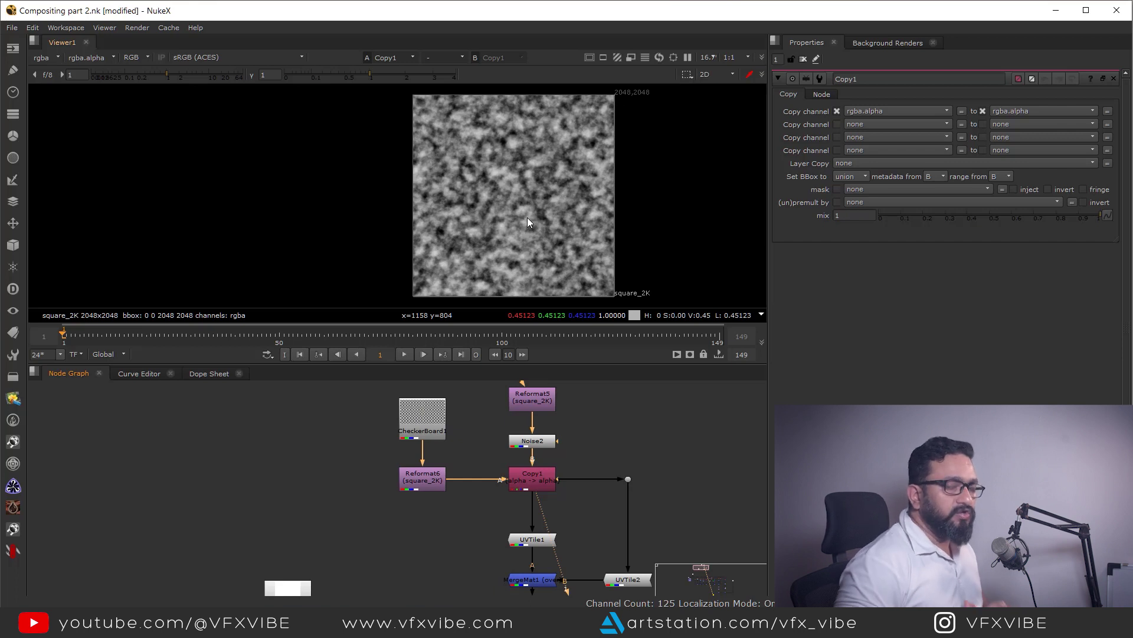
View ReadGeo4 in 3D and inspect the noise texture with the solid alpha up close on the armour
middle_drag(537, 591, 519, 408)
scroll(513, 439, up, 3)
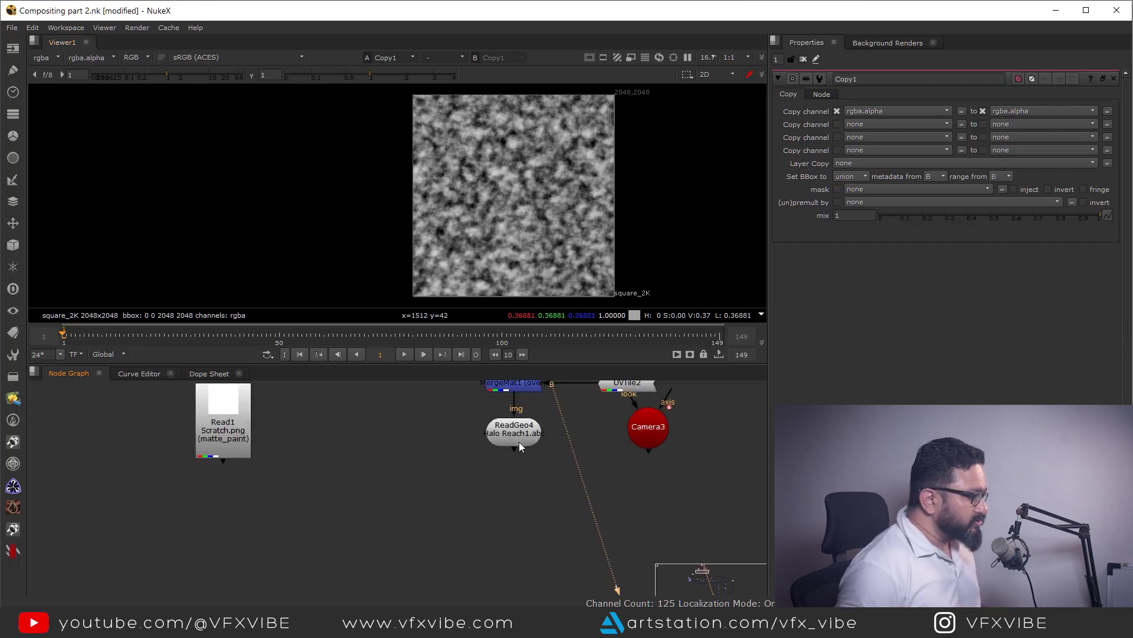
click(514, 436)
key(1)
click(585, 230)
alt+drag(542, 259, 526, 295)
scroll(582, 213, down, 3)
scroll(582, 212, up, 3)
scroll(543, 219, up, 3)
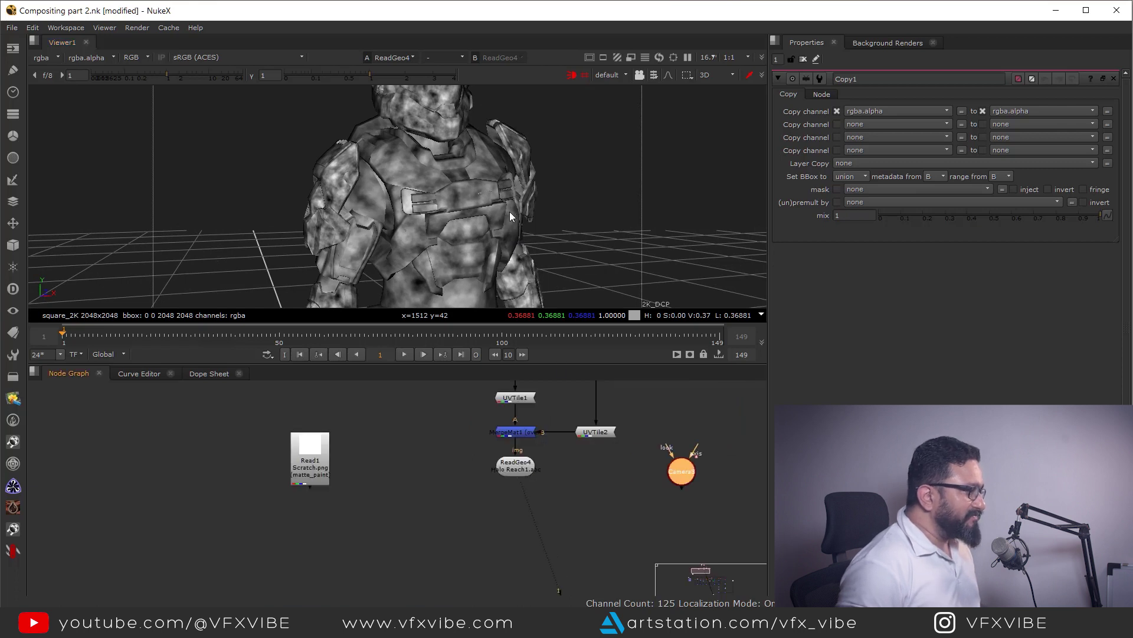
Add a Scene node below ReadGeo4 and connect both ReadGeo4 and Camera3 to it
key(1)
click(530, 471)
key(1)
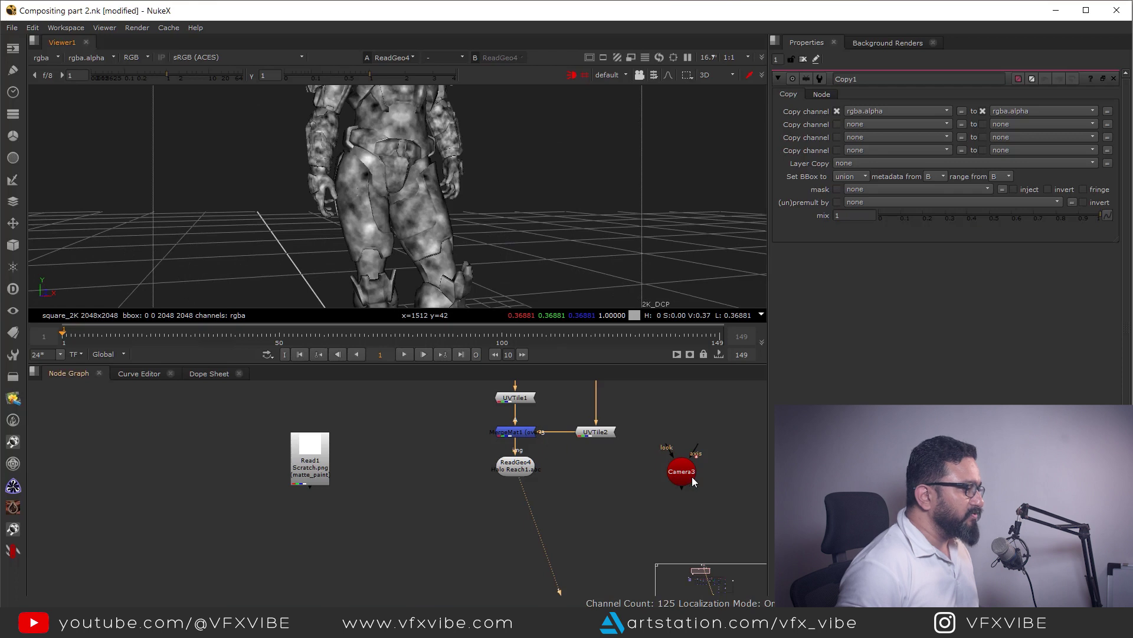
click(581, 501)
key(Tab)
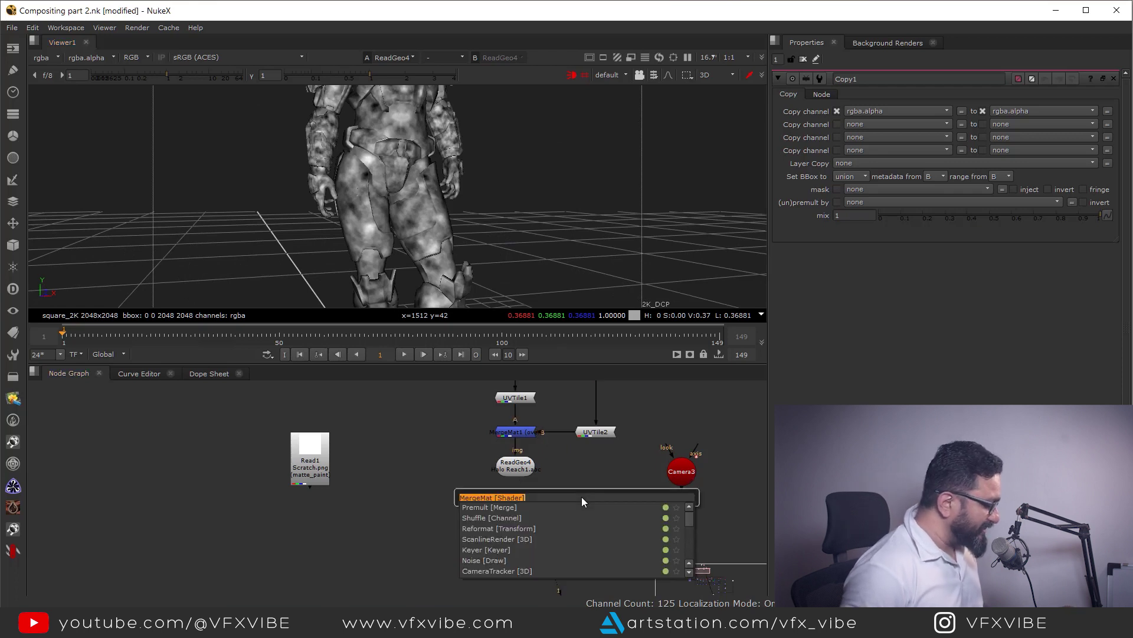
text(sce)
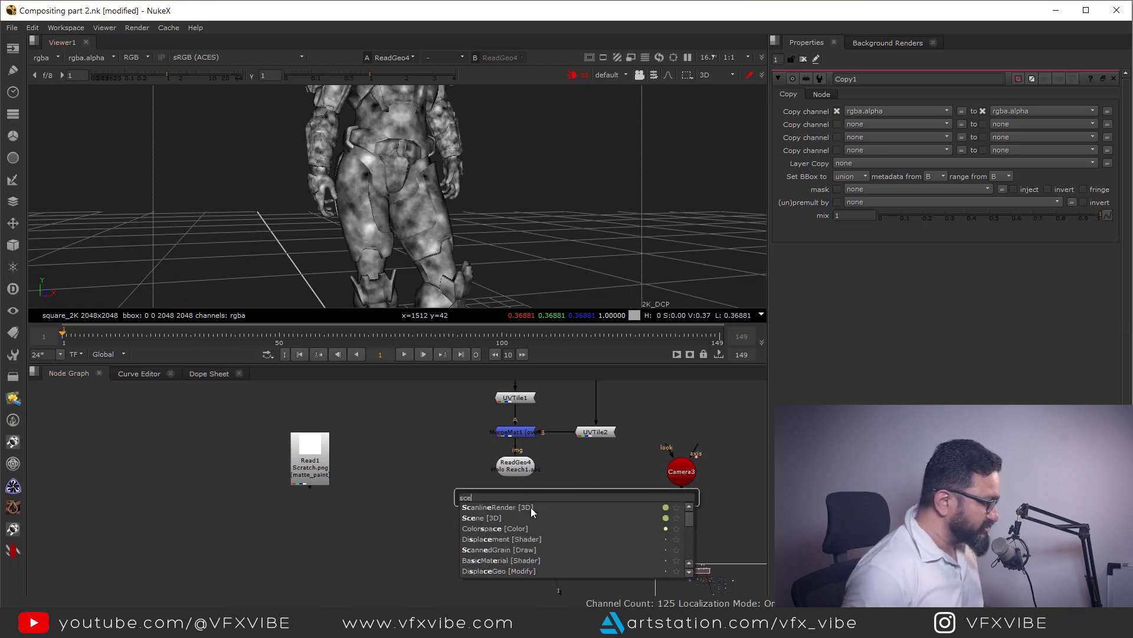
click(484, 518)
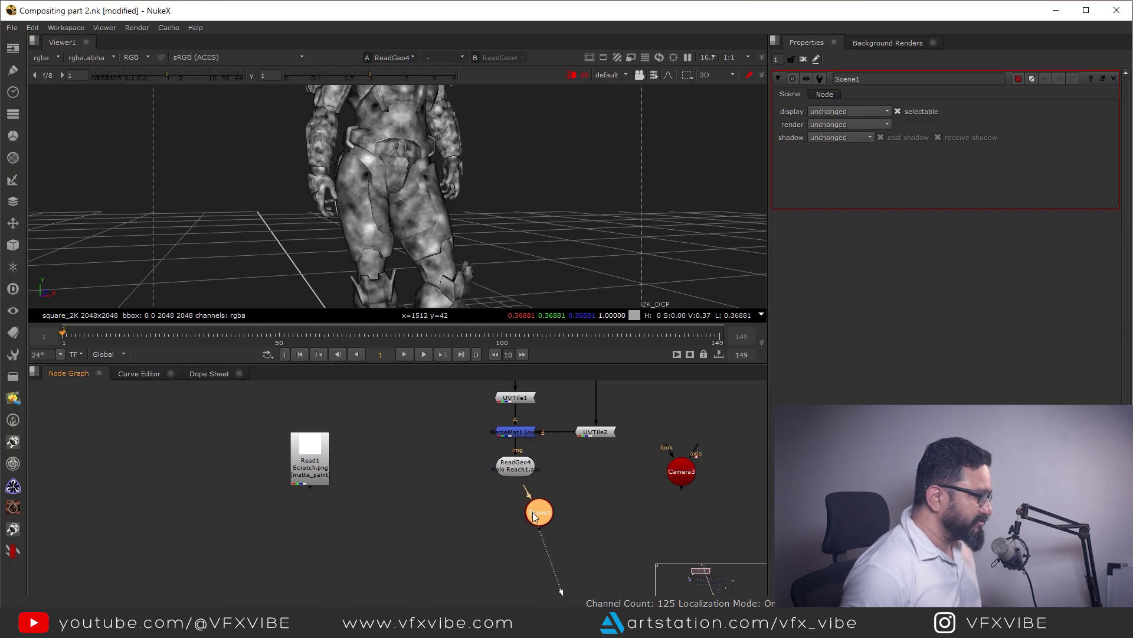
drag(533, 513, 500, 522)
drag(678, 475, 681, 470)
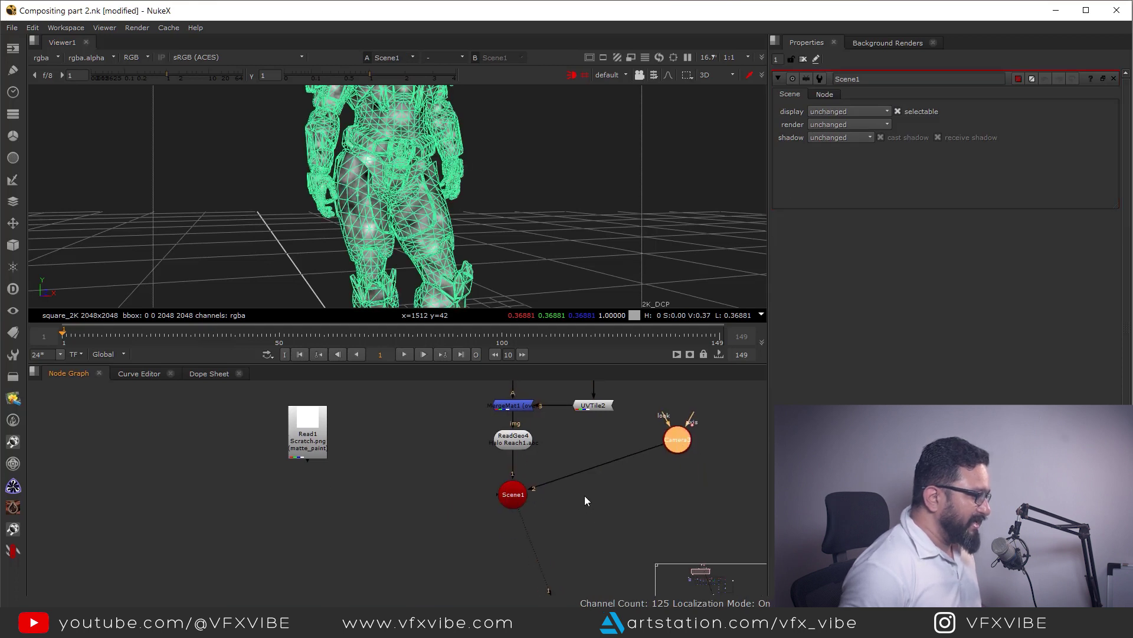
Add a ScanlineRender node directly below Scene1, with the scene feeding its obj/scn input
click(572, 508)
key(Tab)
text(sca)
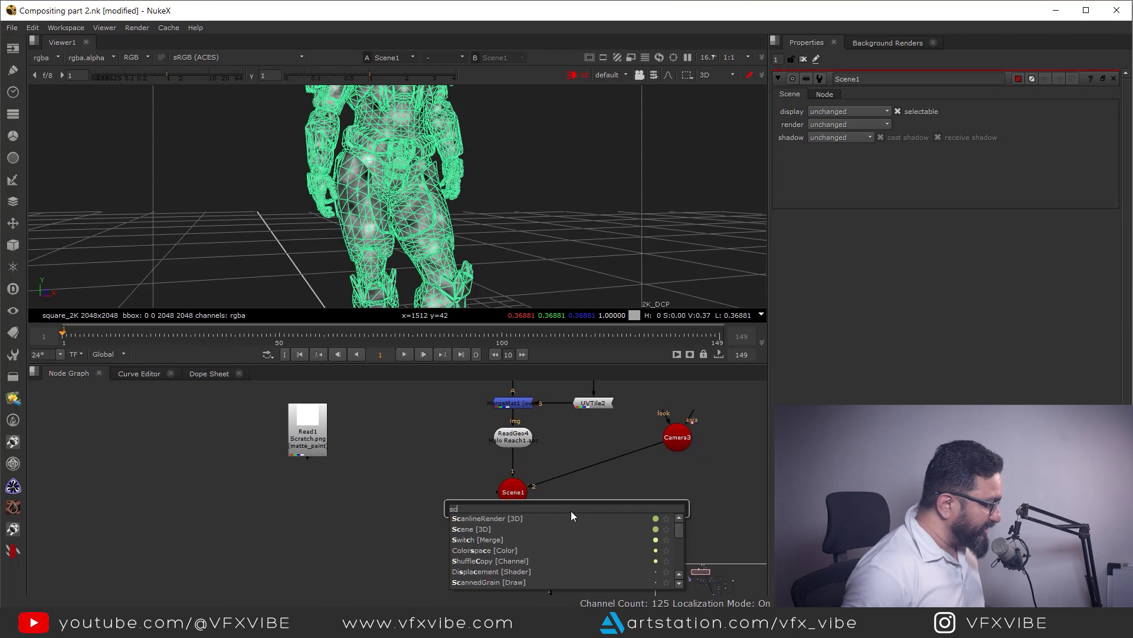
click(481, 520)
drag(564, 507, 511, 492)
scroll(506, 526, up, 3)
drag(521, 542, 514, 554)
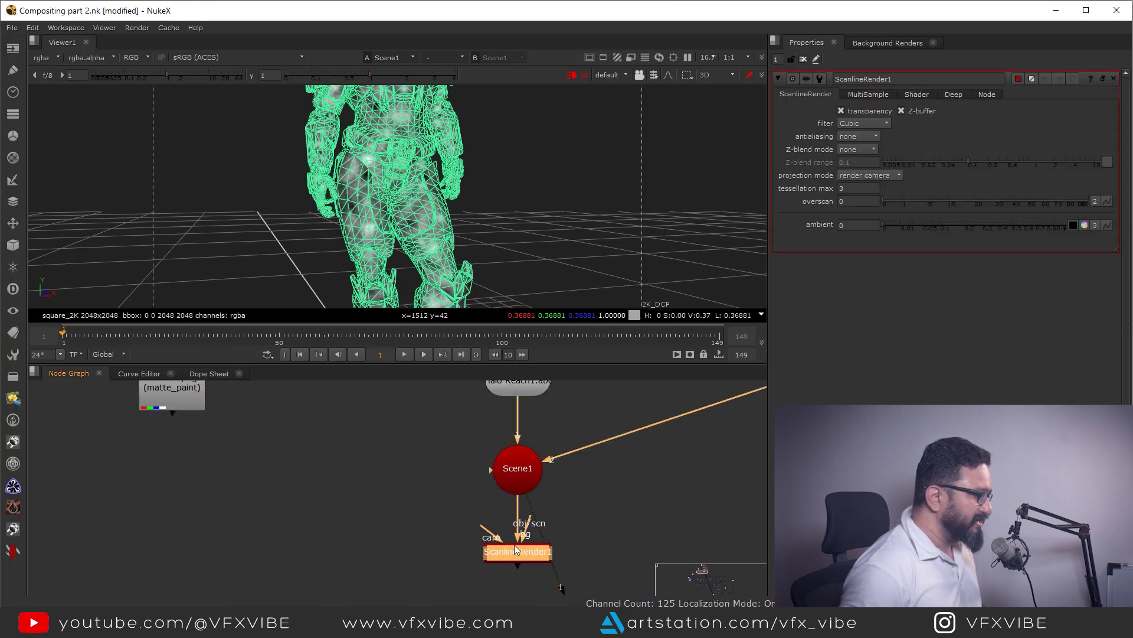
Route Camera3 into ScanlineRender1's cam input through a Dot corner and align the camera beside Scene1
scroll(502, 540, down, 2)
ctrl+drag(593, 492, 677, 543)
drag(674, 443, 673, 498)
middle_drag(590, 519, 602, 483)
View ScanlineRender1's 2D render up close and check its alpha channel
click(523, 507)
key(1)
key(Tab)
scroll(505, 220, up, 6)
mouse_move(527, 266)
middle_down()
mouse_move(525, 224)
mouse_move(523, 262)
middle_up()
middle_drag(524, 188, 526, 263)
key(a)
key(a)
Move the selected nodes of the noise render branch sideways in the node graph
scroll(523, 434, down, 5)
scroll(534, 461, down, 3)
drag(498, 394, 572, 473)
drag(526, 419, 582, 426)
middle_drag(476, 493, 441, 435)
View the light pass build-up stage by stage, from the first pass's Dot through the plus merges to Merge4
drag(340, 415, 553, 529)
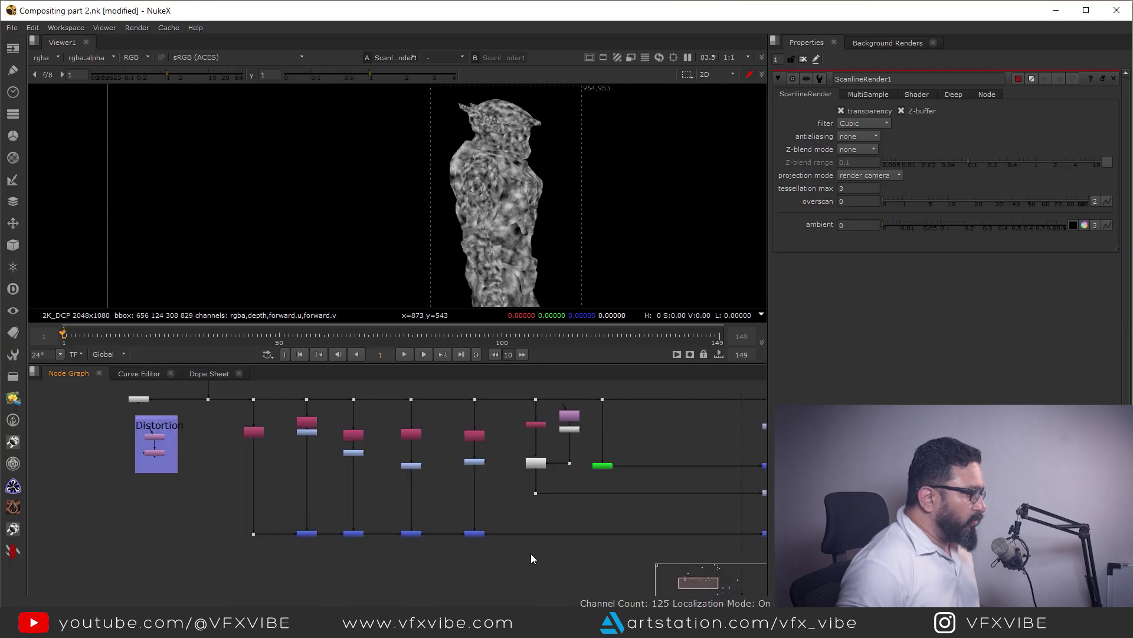
middle_drag(301, 532, 399, 523)
scroll(393, 519, up, 2)
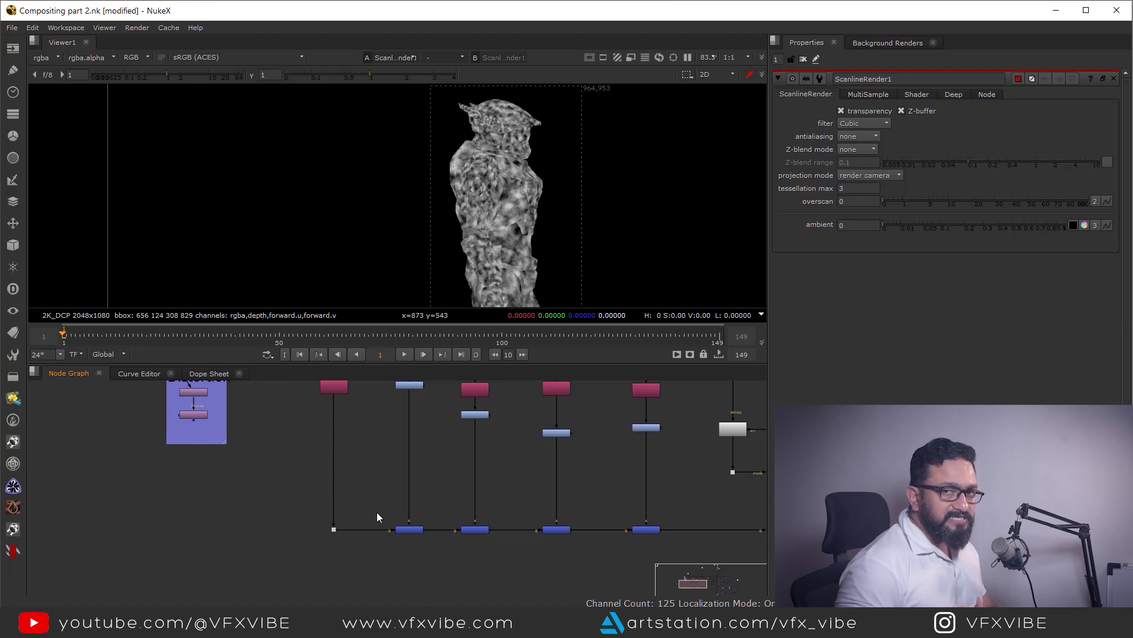
drag(363, 508, 272, 560)
key(1)
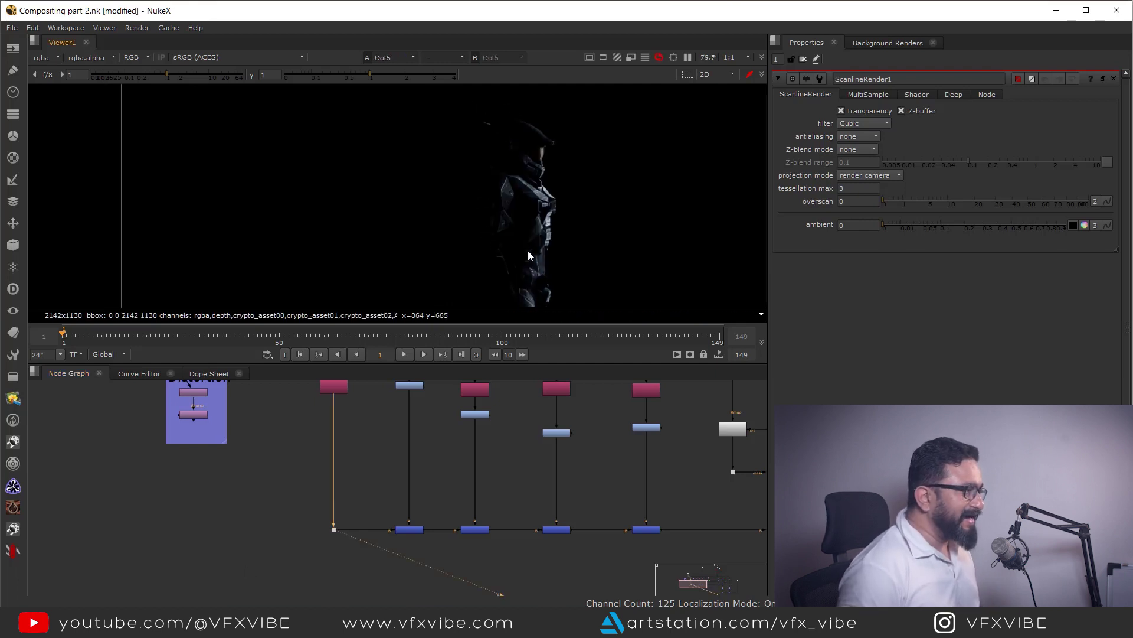
drag(442, 505, 384, 554)
key(1)
click(471, 531)
key(1)
drag(575, 535, 527, 566)
key(1)
middle_drag(686, 511, 595, 495)
drag(600, 490, 508, 541)
key(1)
click(593, 497)
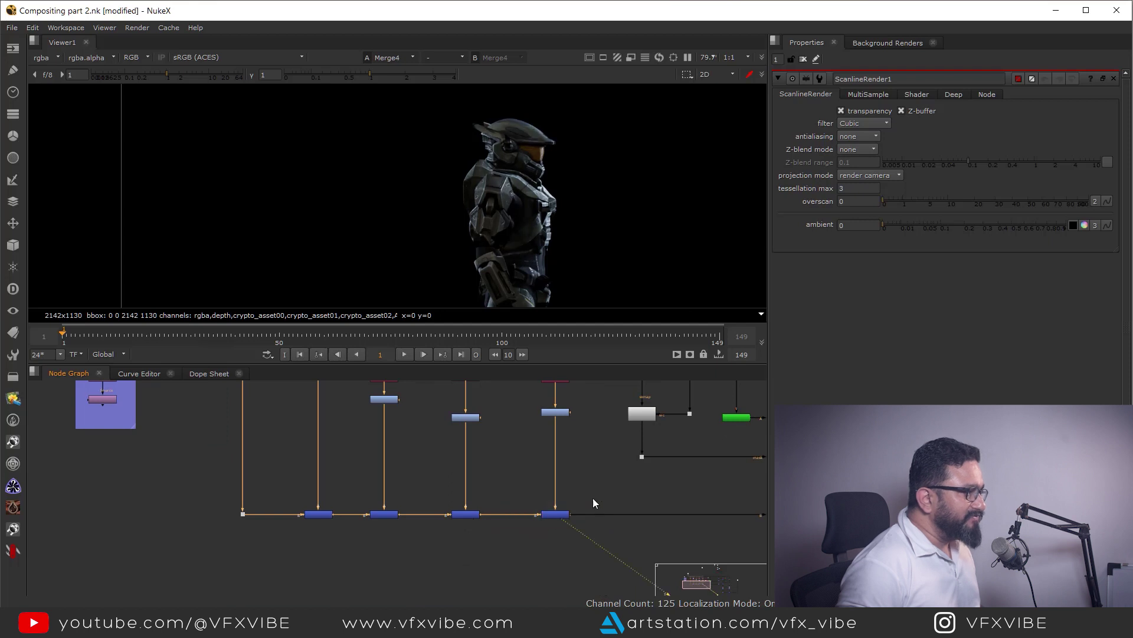
Move the STMap branch nodes farther from Merge4 to open a gap in the comp tree
middle_drag(619, 466, 555, 532)
scroll(557, 456, down, 3)
scroll(558, 461, up, 2)
drag(498, 412, 611, 536)
drag(580, 487, 688, 486)
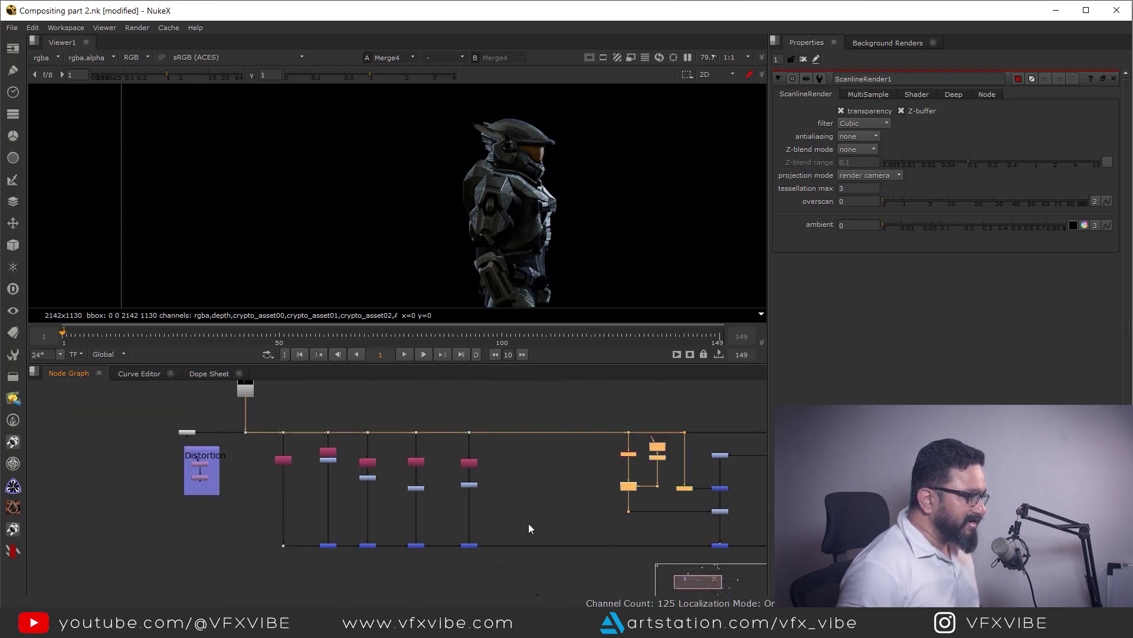
Move the whole noise render branch above the gap between the light passes and the STMap branch
scroll(547, 509, up, 2)
scroll(529, 515, down, 5)
middle_drag(618, 383, 616, 420)
drag(583, 392, 704, 503)
drag(613, 407, 521, 432)
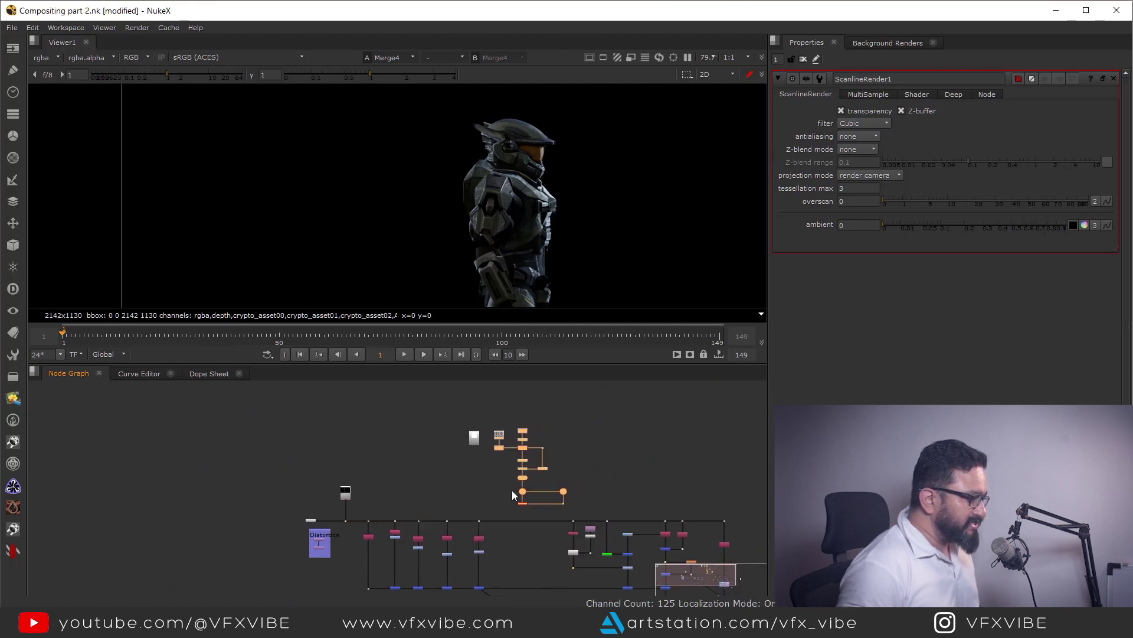
Insert a Grade node into the pipe after Merge4, feed its mask input from ScanlineRender1, and view it
scroll(515, 547, up, 4)
middle_drag(523, 487, 523, 424)
click(543, 515)
key(g)
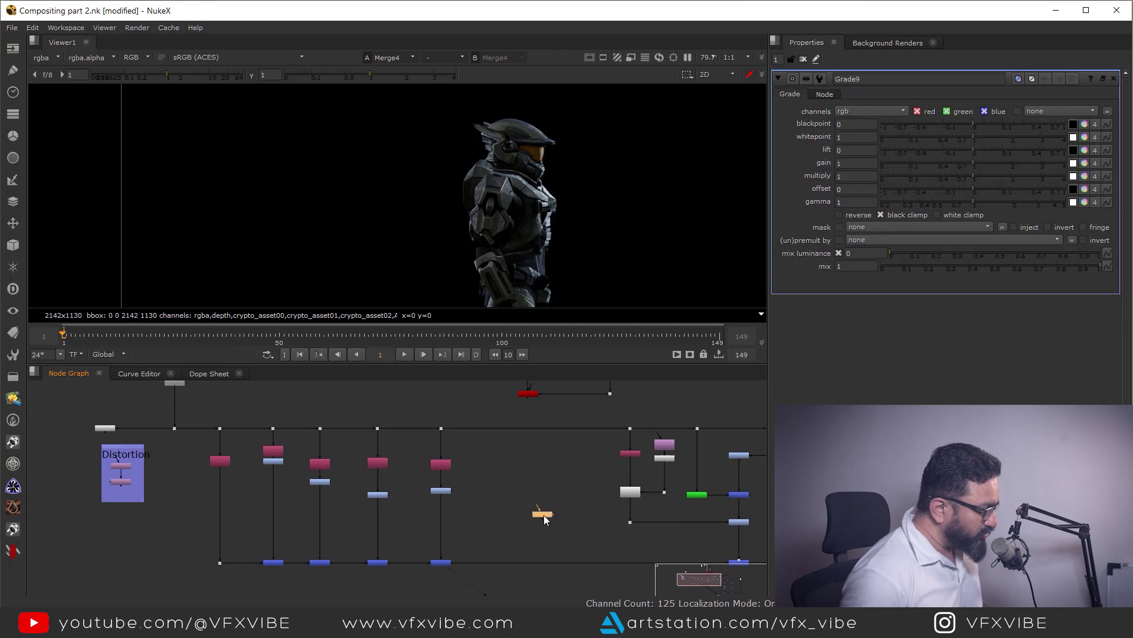
scroll(543, 520, up, 2)
drag(529, 527, 513, 435)
scroll(529, 491, down, 3)
scroll(543, 558, up, 5)
middle_drag(533, 577, 540, 493)
mouse_move(498, 552)
mouse_down()
mouse_move(498, 587)
mouse_move(498, 570)
mouse_up()
key(1)
click(526, 457)
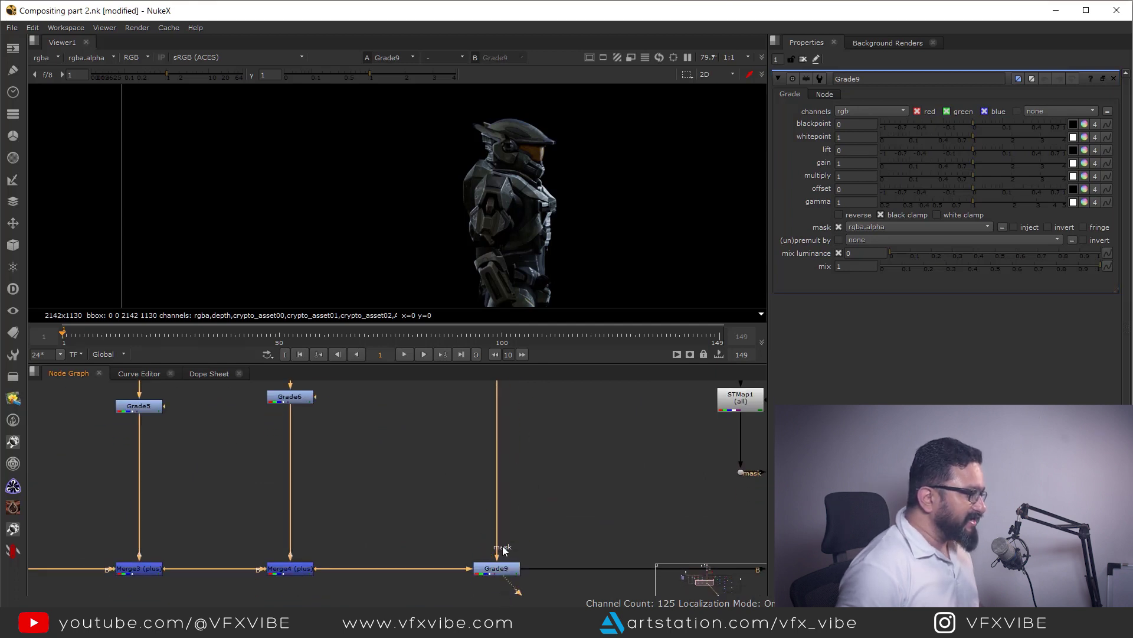
Examine Grade9's mask connection, then inspect ScanlineRender1's noise and alpha to judge which channel suits the mask
middle_drag(501, 547, 505, 577)
scroll(517, 511, down, 3)
scroll(508, 556, up, 6)
click(516, 560)
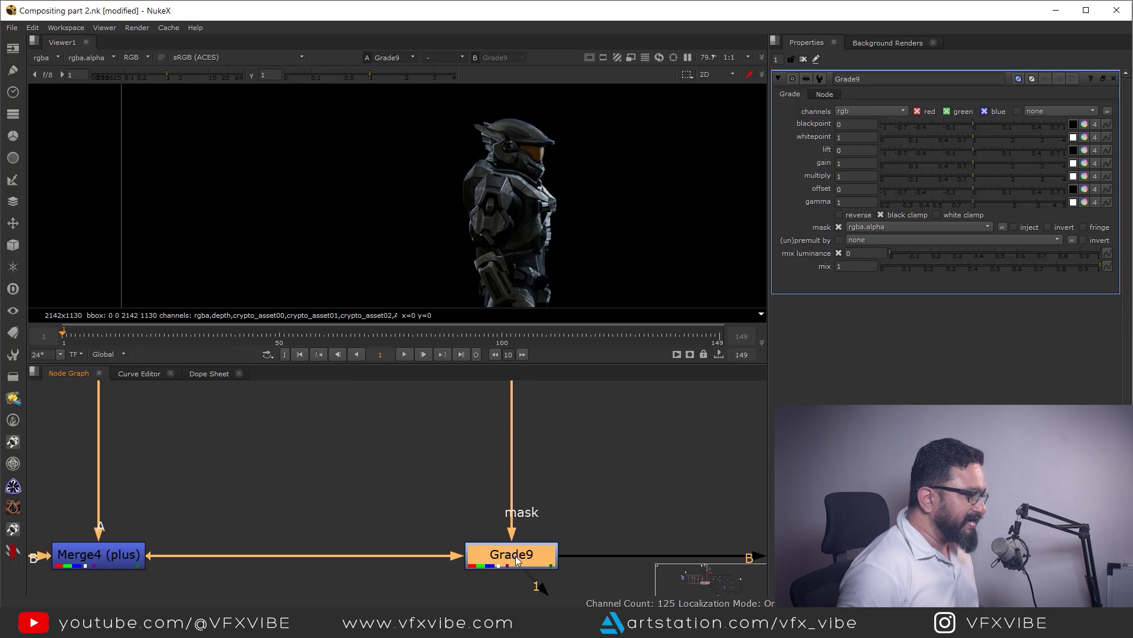
scroll(516, 560, down, 4)
scroll(520, 553, up, 3)
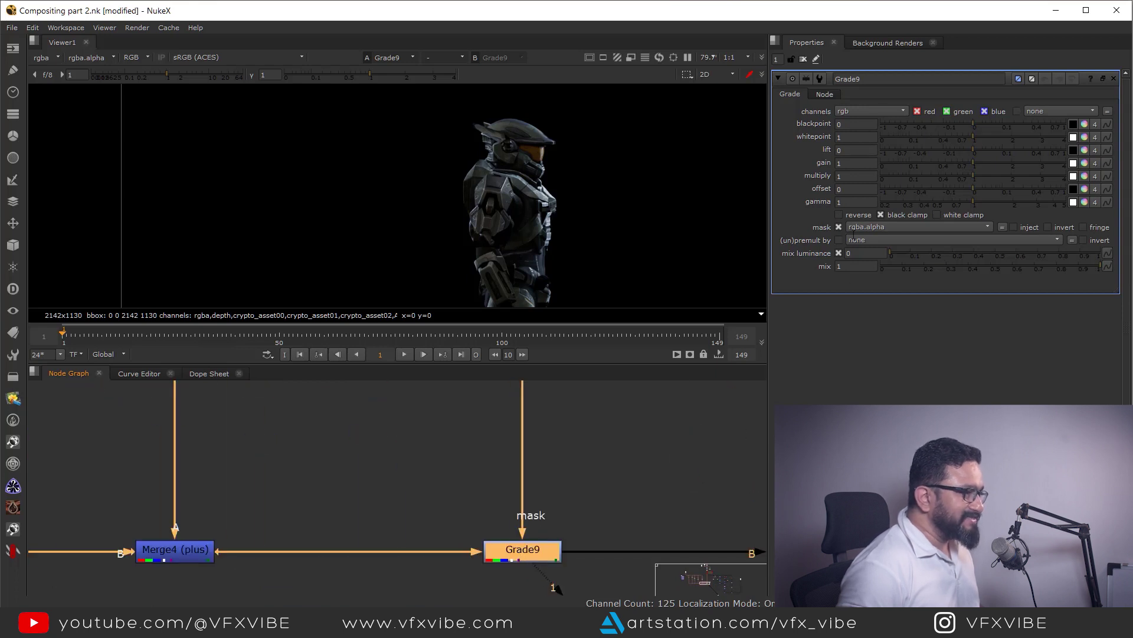
scroll(548, 468, down, 4)
middle_drag(538, 407, 556, 485)
click(556, 484)
key(1)
key(a)
key(a)
scroll(531, 215, up, 2)
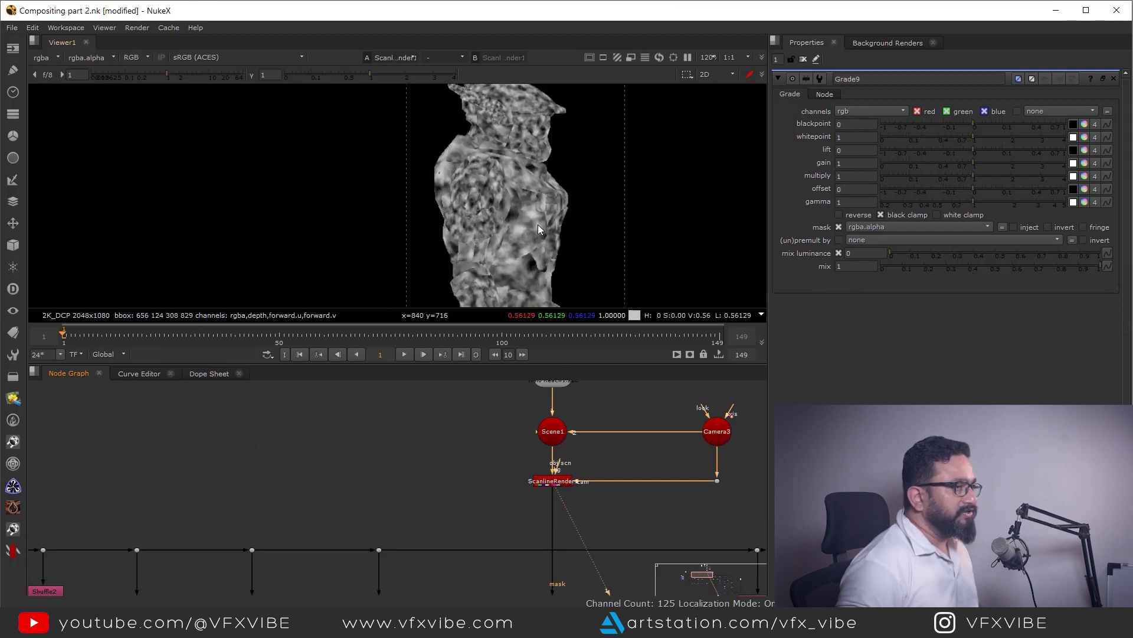
scroll(529, 199, up, 2)
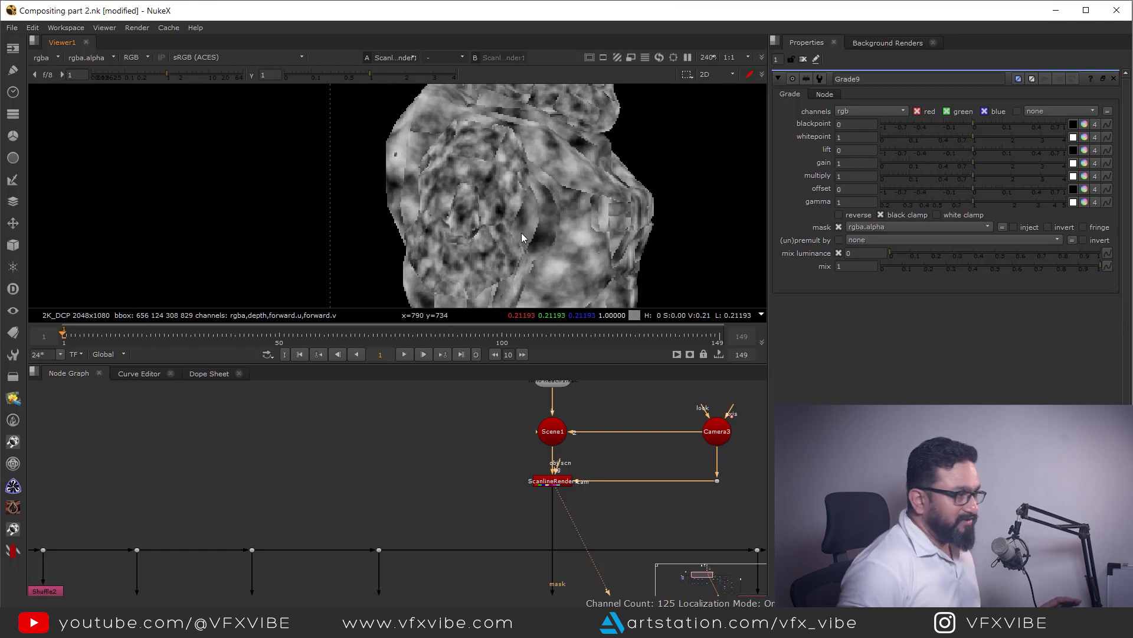
Set Grade9's mask channel to rgba.red and view Grade9
click(870, 228)
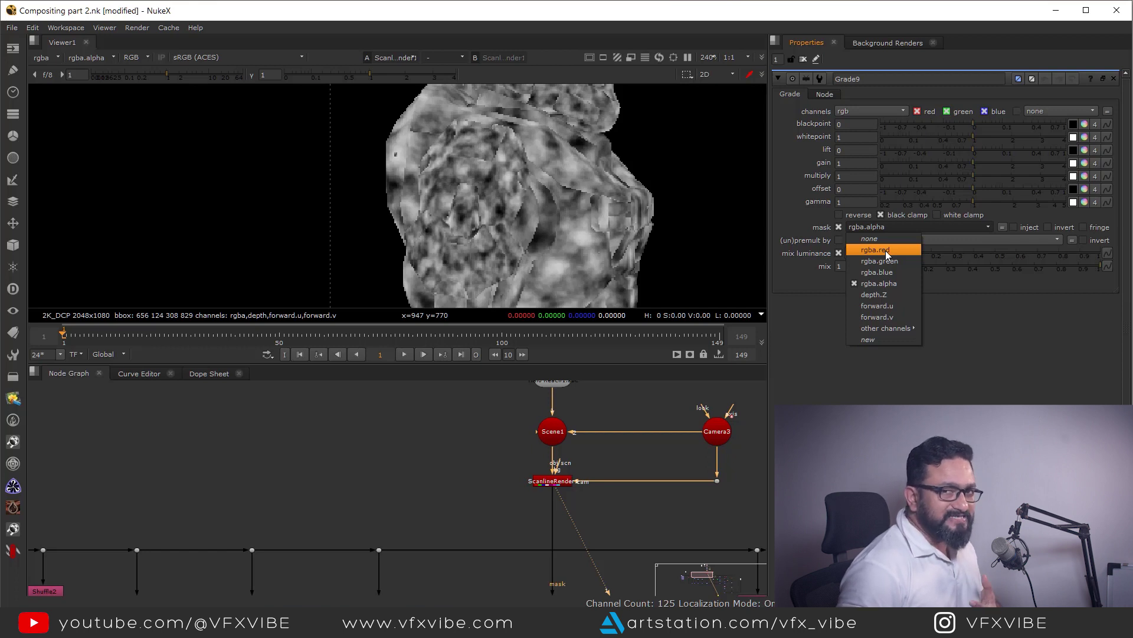
click(875, 249)
scroll(554, 449, down, 3)
scroll(529, 524, up, 6)
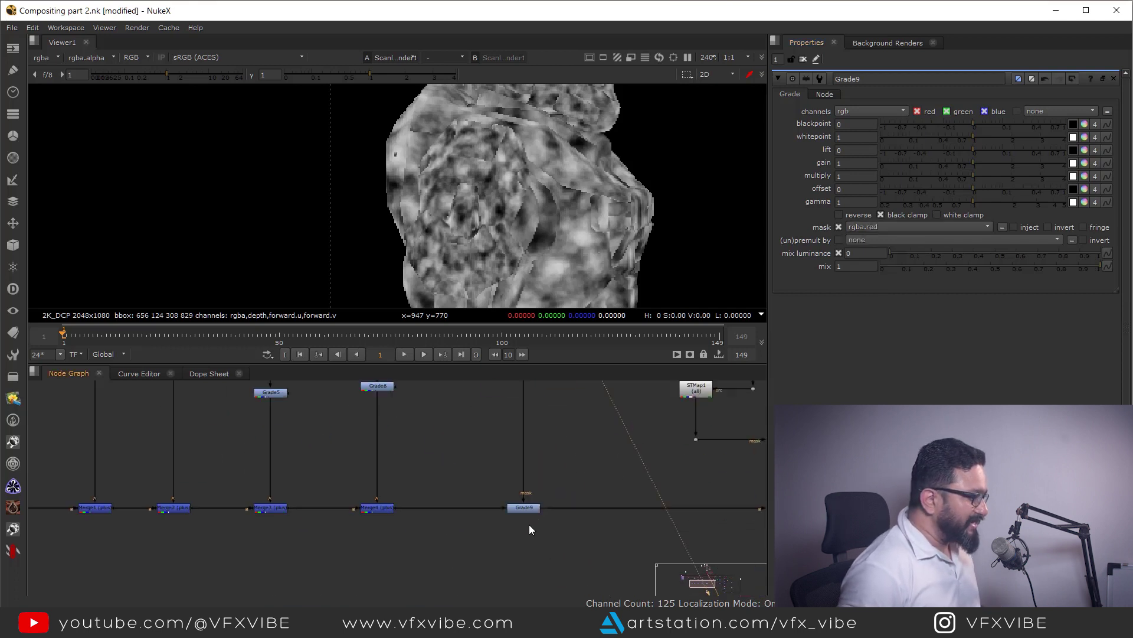
click(523, 491)
key(1)
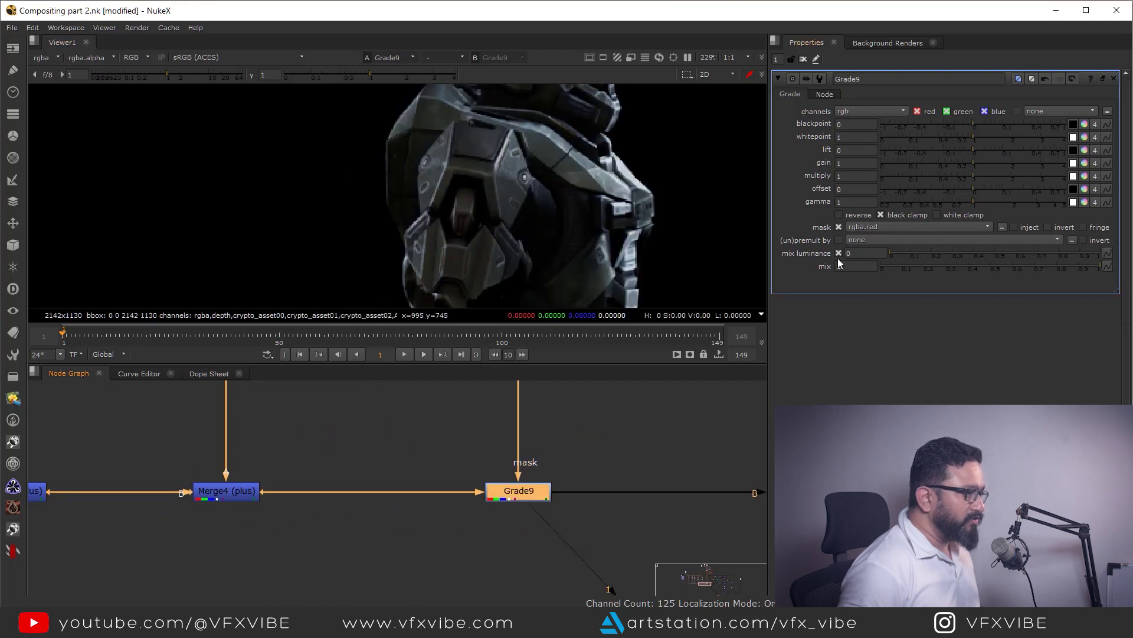
Lower Grade9's gain to 0 to darken the armour through the noise mask
drag(976, 163, 972, 206)
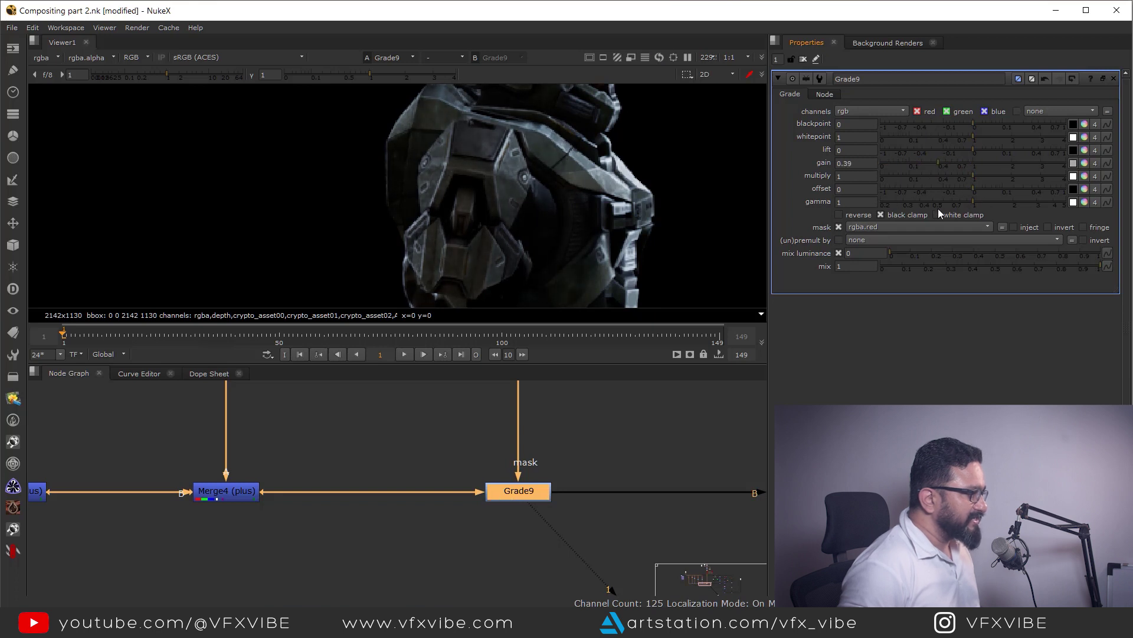
scroll(551, 255, down, 5)
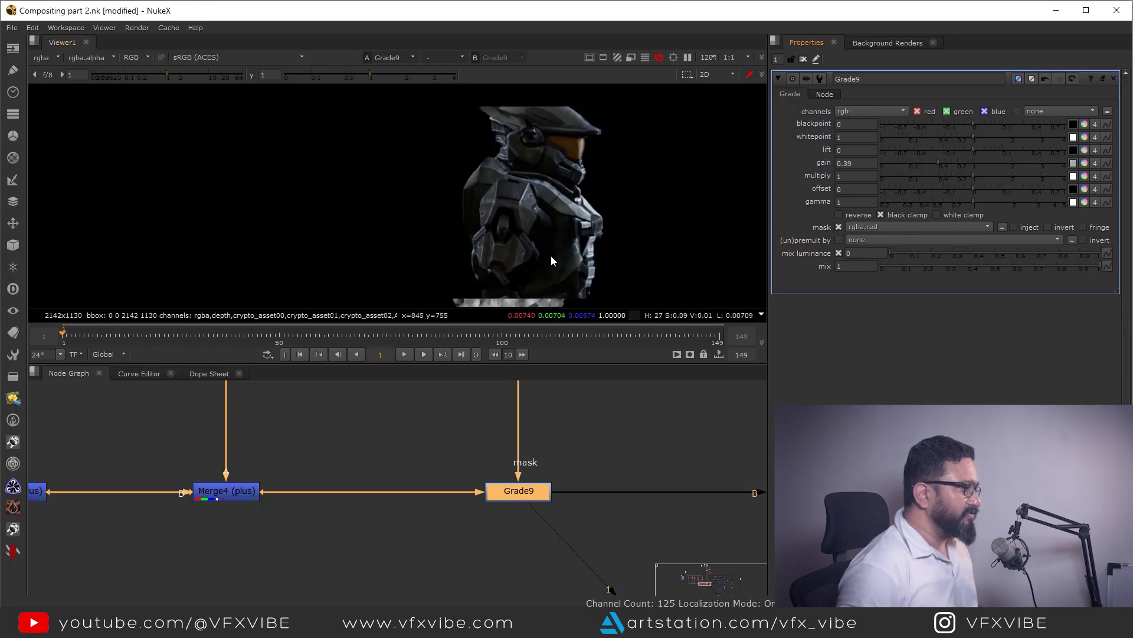
drag(939, 164, 819, 179)
Toggle Grade9 off and on repeatedly to compare the noise breakup on the shoulder and helmet
scroll(543, 207, up, 5)
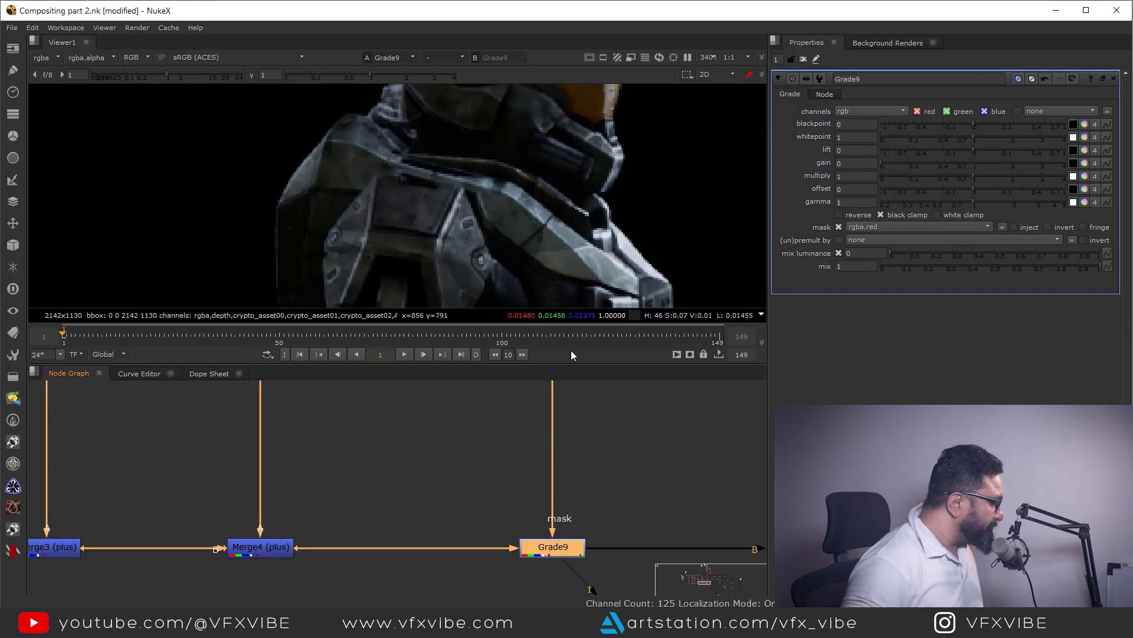
middle_drag(534, 215, 587, 192)
key(d)
key(d)
scroll(596, 189, down, 3)
key(d)
key(d)
key(d)
middle_drag(566, 140, 563, 196)
key(d)
key(d)
key(d)
key(d)
key(d)
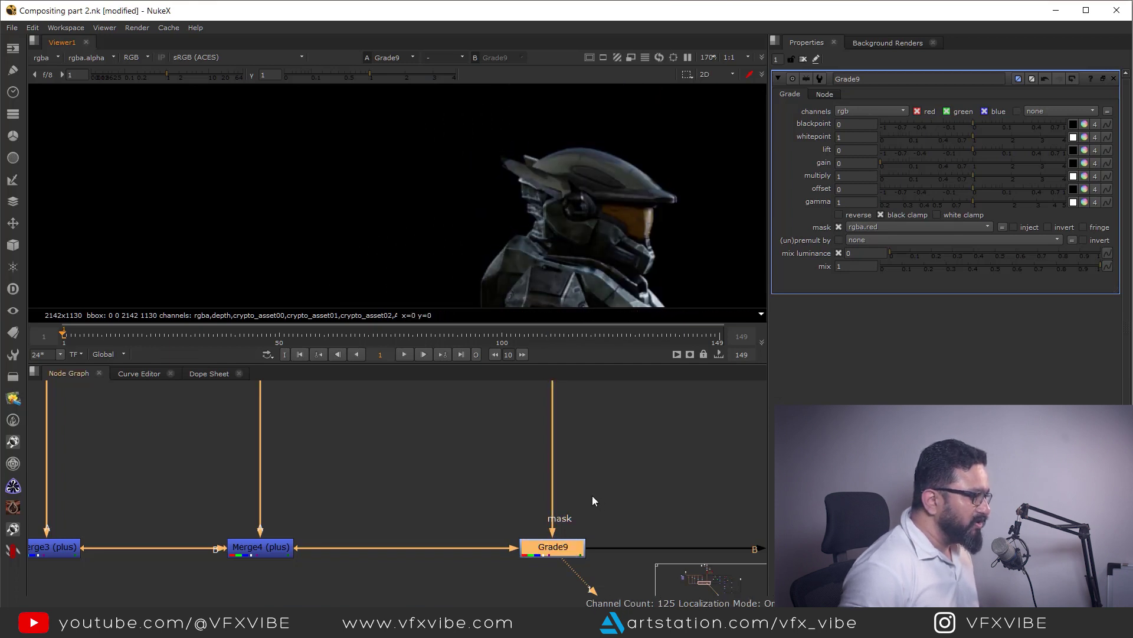
View ScanlineRender1 and fit its full frame to check the render format and bounding box
scroll(588, 558, down, 8)
scroll(579, 443, up, 4)
key(1)
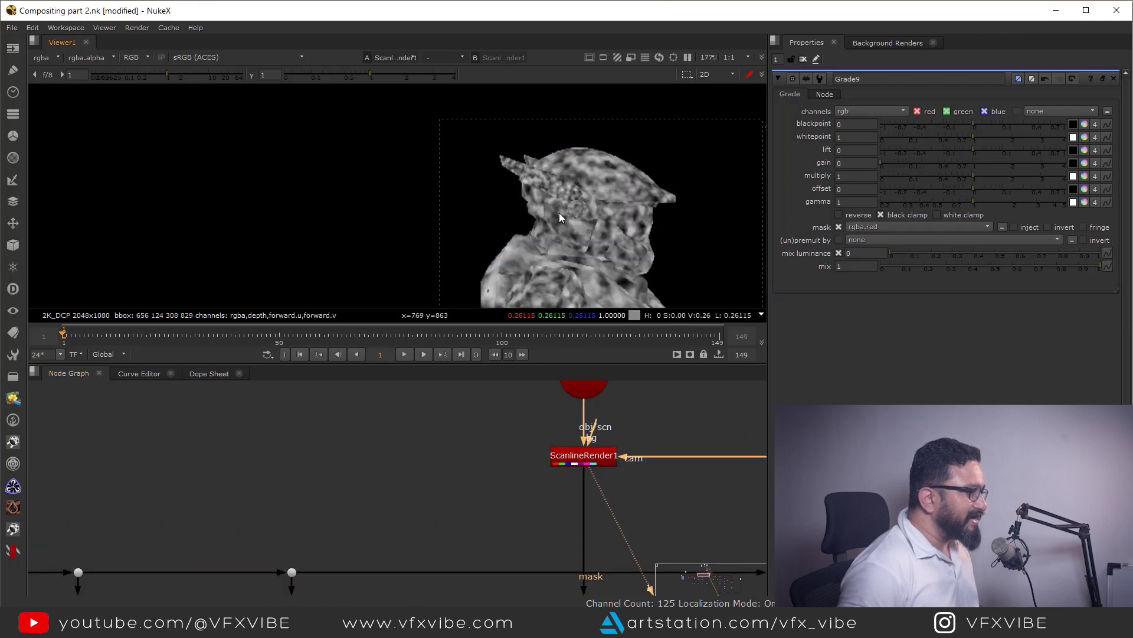
key(f)
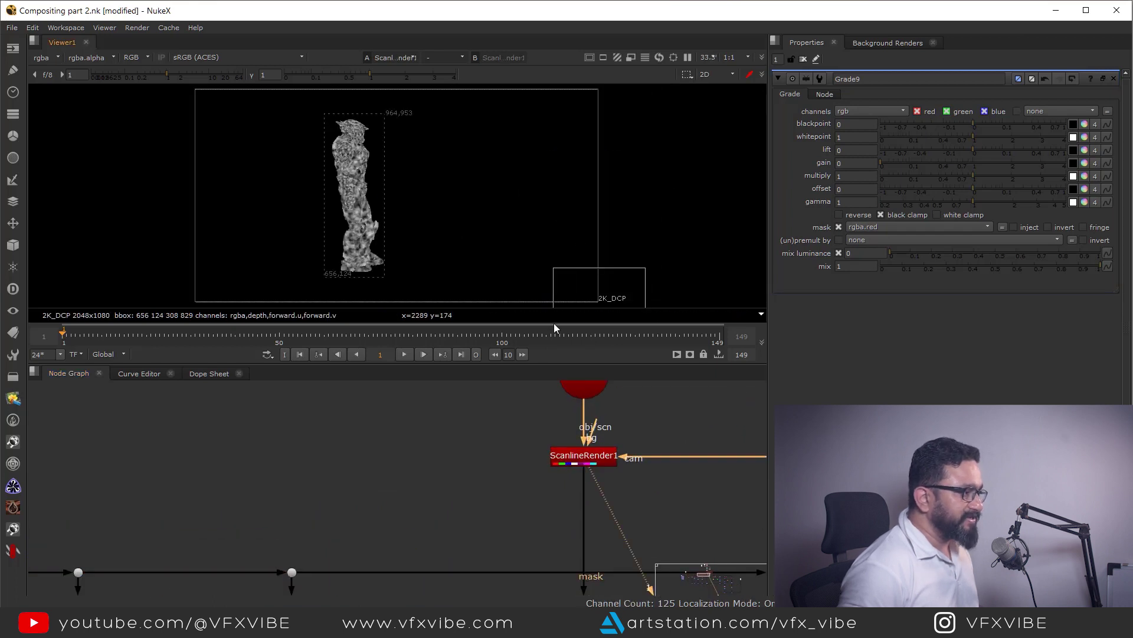
scroll(666, 526, down, 5)
scroll(622, 478, up, 5)
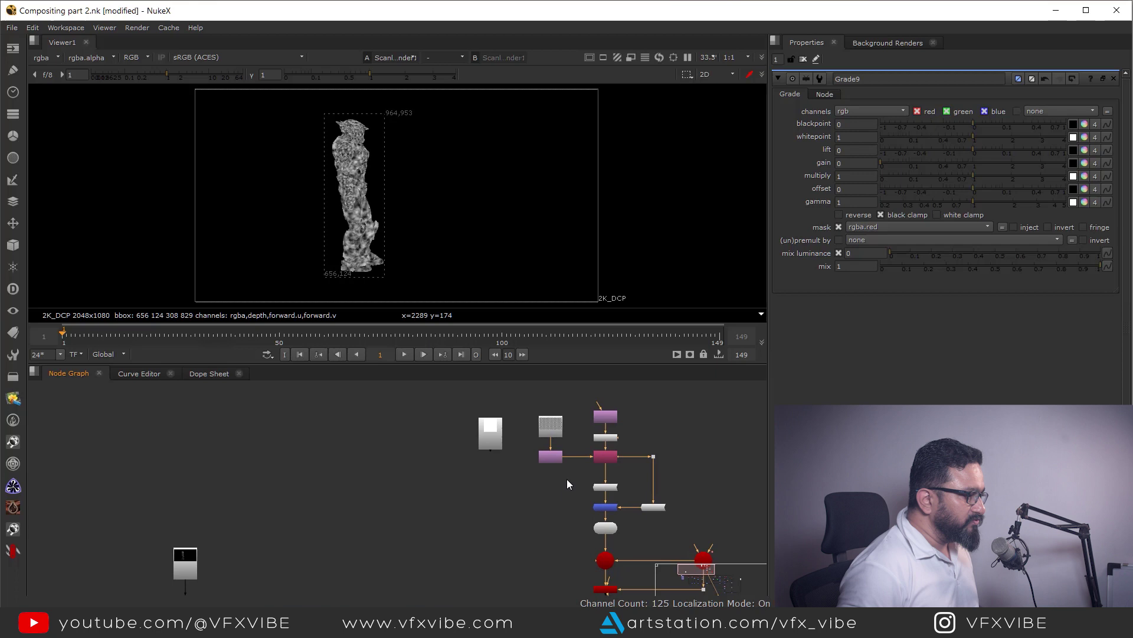
Add a Reformat node beside ScanlineRender1
key(Tab)
text(ref)
key(Return)
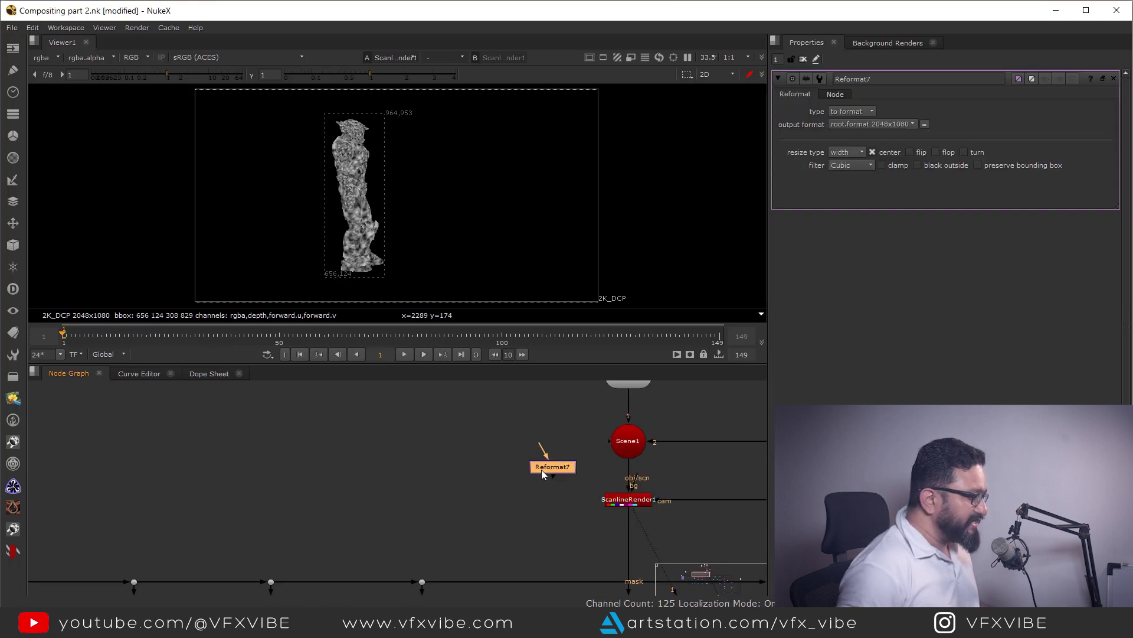
Compare the frame format of the source character render at Dot1 with that of ScanlineRender1
scroll(537, 487, down, 5)
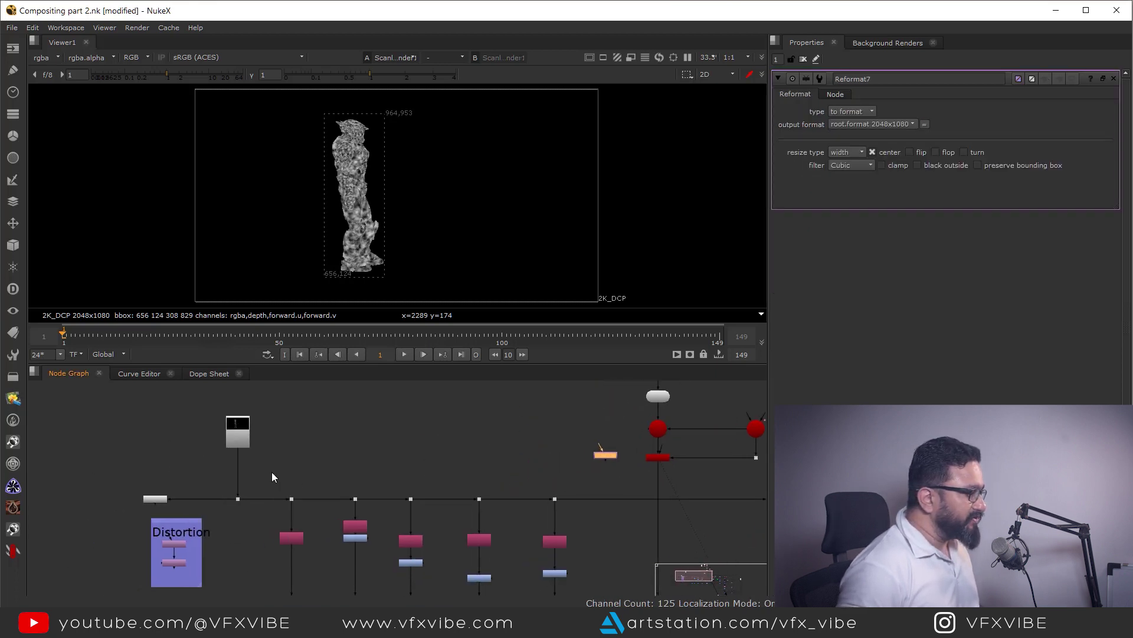
drag(252, 477, 228, 516)
key(1)
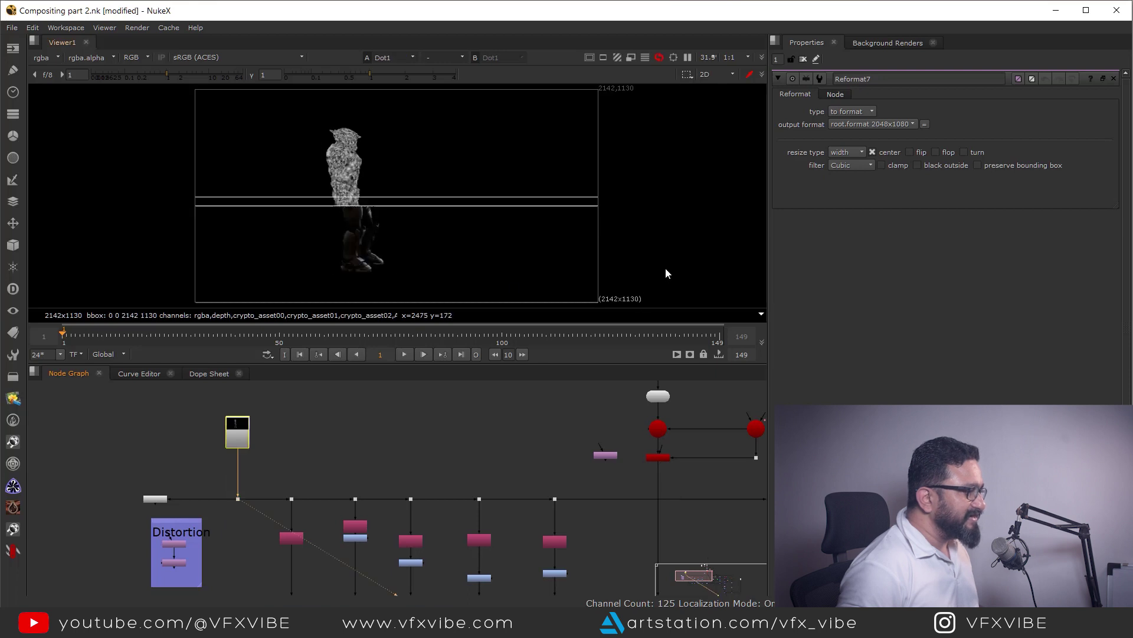
drag(666, 269, 579, 317)
scroll(610, 466, up, 5)
click(585, 445)
key(1)
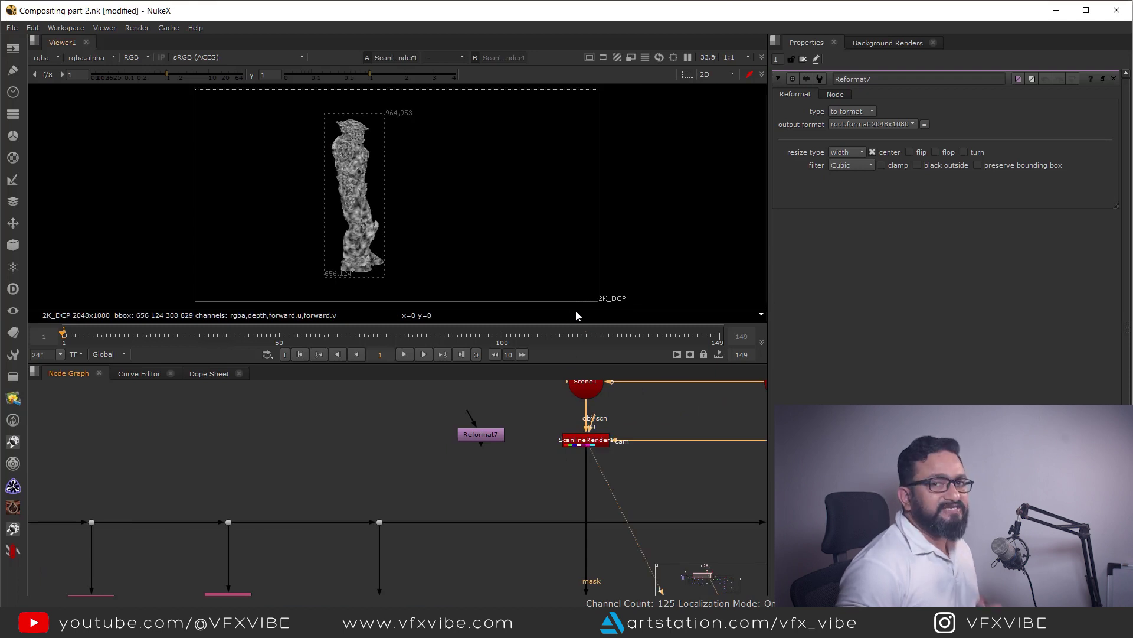
Set Reformat7's output format to 2142x1130
scroll(483, 439, up, 3)
click(482, 438)
click(858, 124)
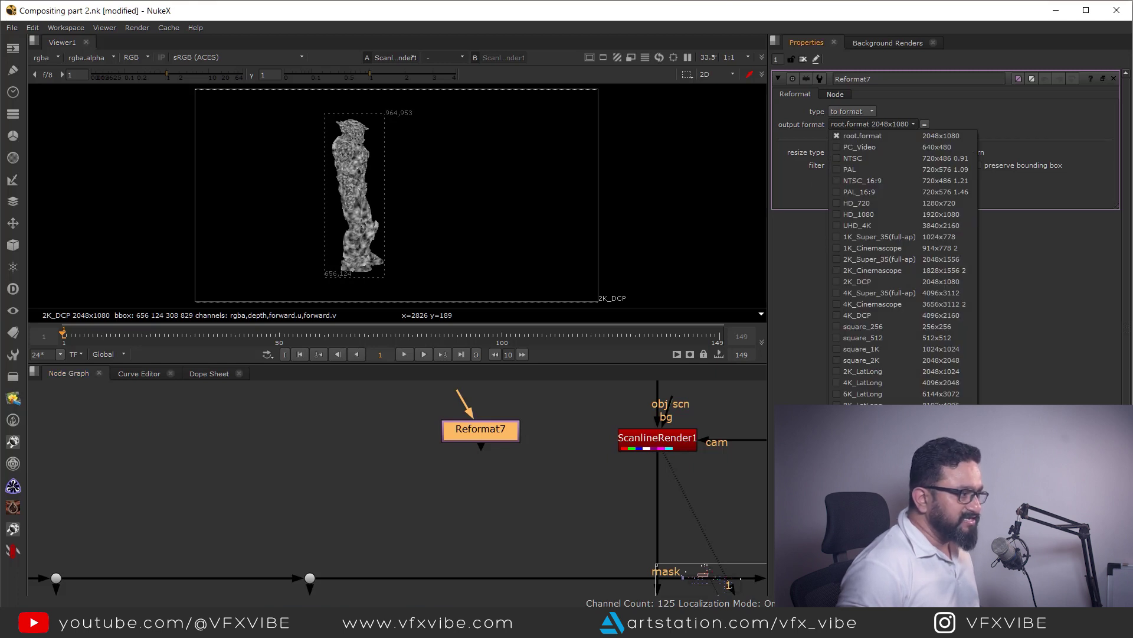
click(873, 427)
Connect ScanlineRender1's bg input to Reformat7 so it renders in the reformatted frame size
middle_drag(590, 469, 558, 475)
drag(641, 411, 439, 528)
click(582, 462)
scroll(443, 477, down, 5)
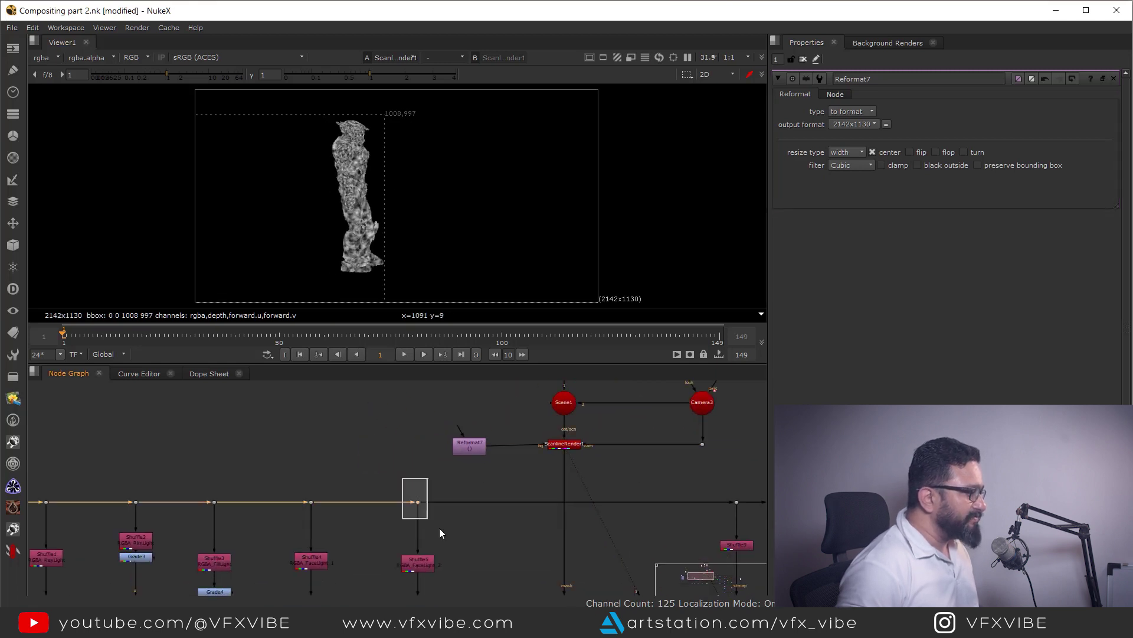
Compare the noise-textured ScanlineRender1 output with the source character render around the helmet to check their alignment
key(1)
scroll(410, 143, up, 4)
key(1)
scroll(422, 165, up, 2)
key(2)
key(1)
scroll(436, 129, up, 3)
middle_drag(397, 102, 434, 155)
key(2)
key(1)
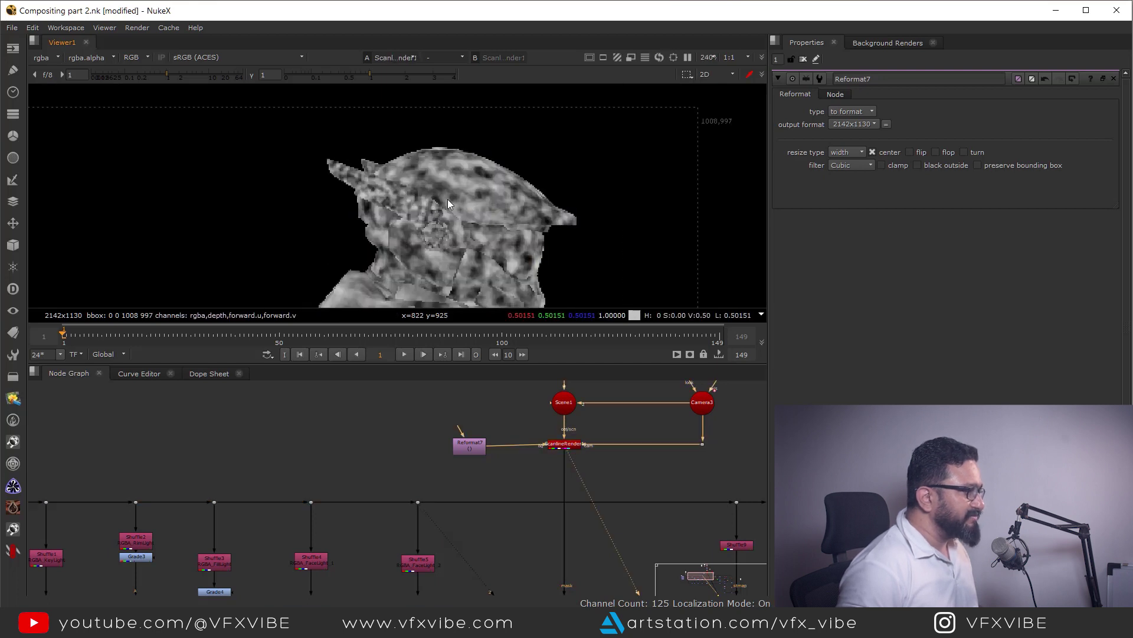
key(2)
key(1)
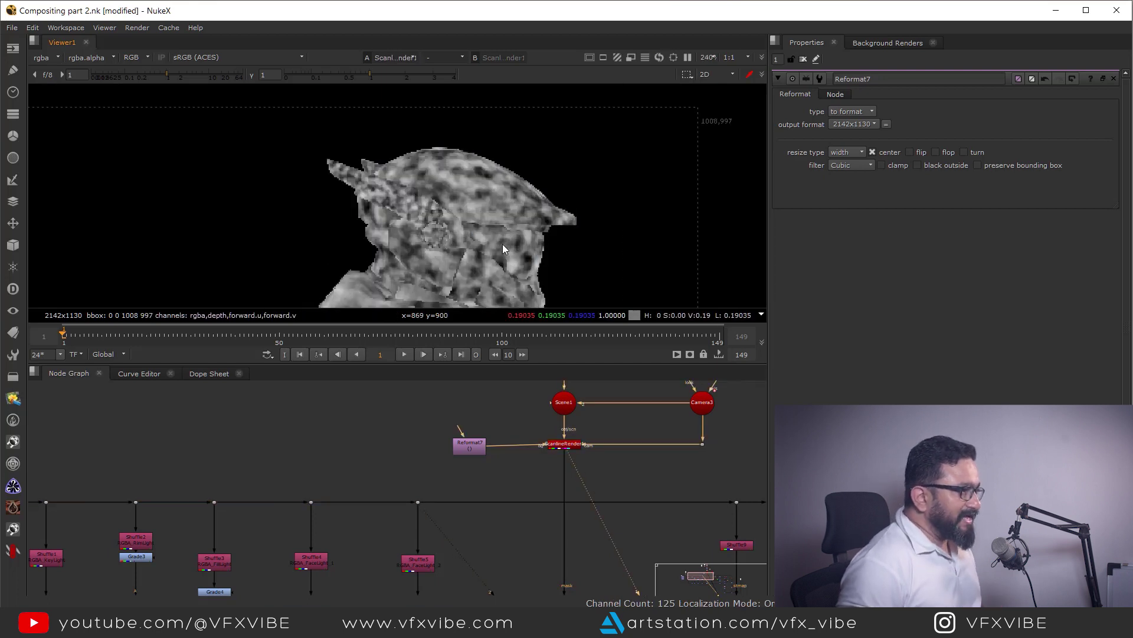
middle_drag(488, 271, 518, 246)
scroll(515, 211, up, 2)
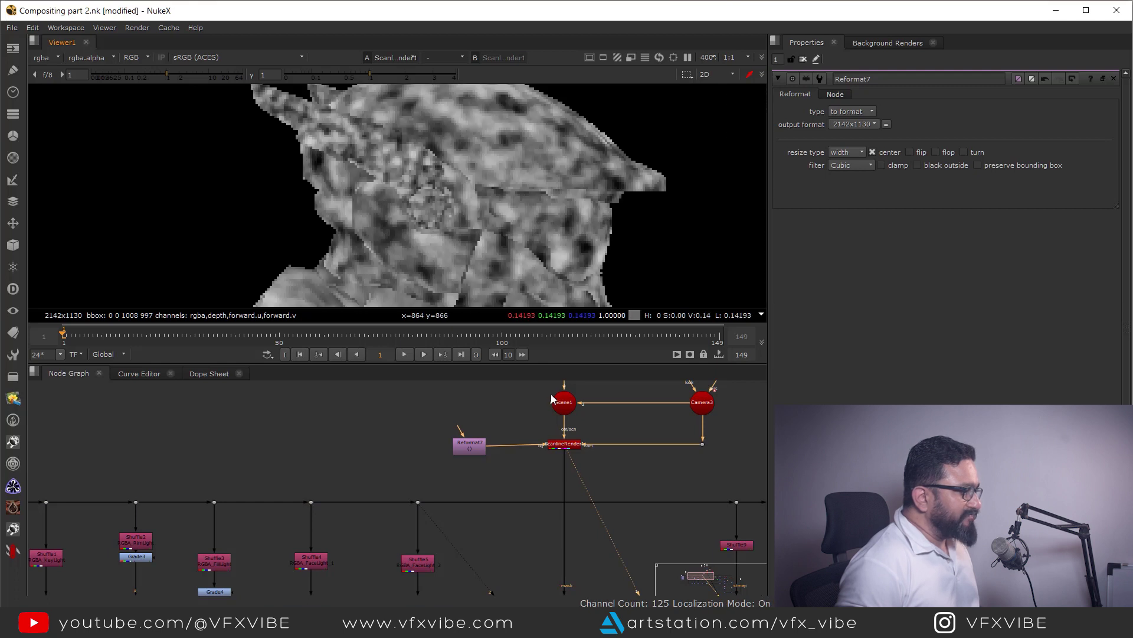
Open ScanlineRender1's settings and look over its multisampling options
double_click(567, 445)
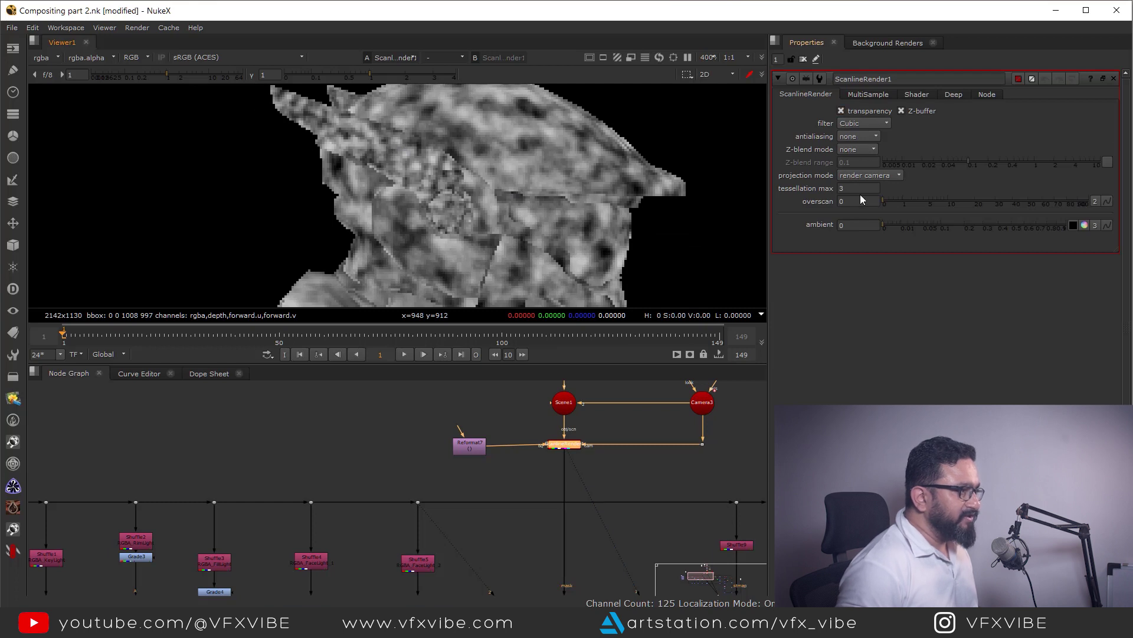
click(876, 96)
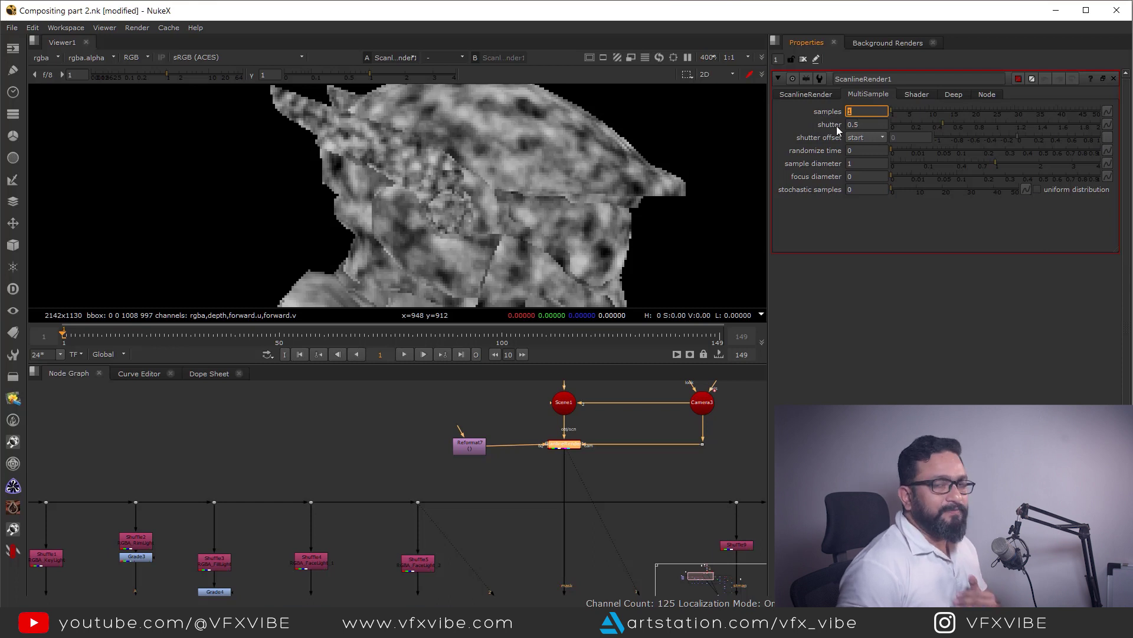
click(811, 93)
View Grade9's output and toggle the node to compare the character with and without the noise-masked grade
scroll(555, 472, down, 3)
middle_drag(558, 587, 555, 480)
scroll(554, 478, up, 2)
drag(588, 486, 520, 568)
key(1)
middle_drag(561, 252, 582, 295)
drag(606, 511, 526, 551)
key(d)
key(d)
scroll(590, 195, down, 4)
scroll(567, 254, up, 2)
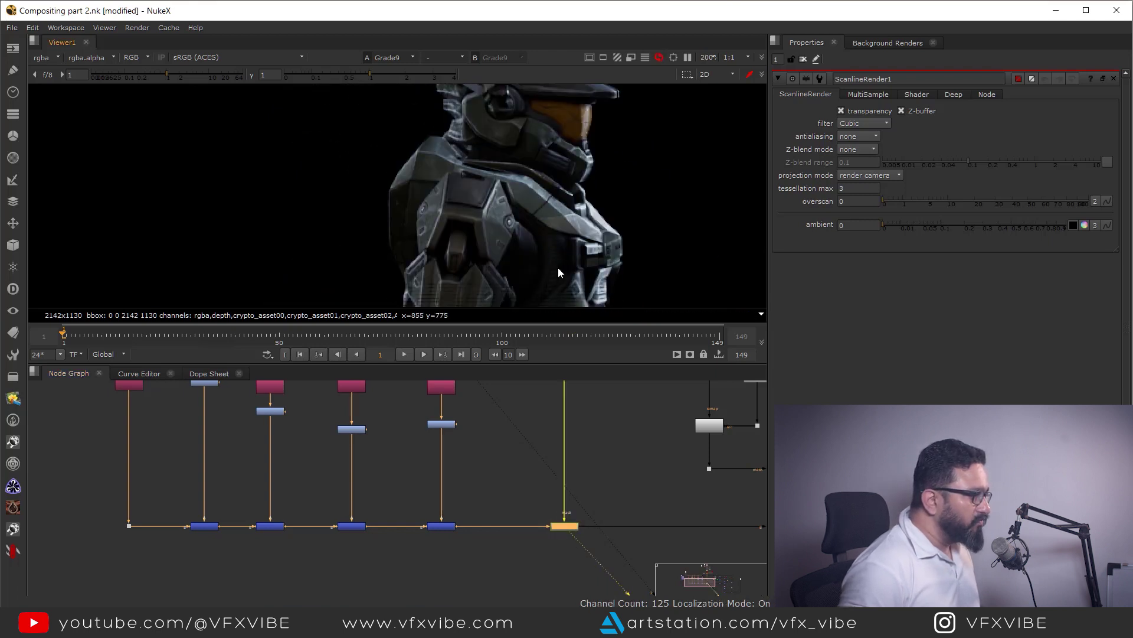
Examine the shoulder armour up close with Grade9 disabled and enabled
middle_drag(579, 214, 630, 216)
scroll(596, 191, up, 4)
key(d)
key(d)
middle_drag(419, 178, 633, 229)
key(d)
key(d)
key(d)
middle_drag(519, 251, 546, 189)
key(d)
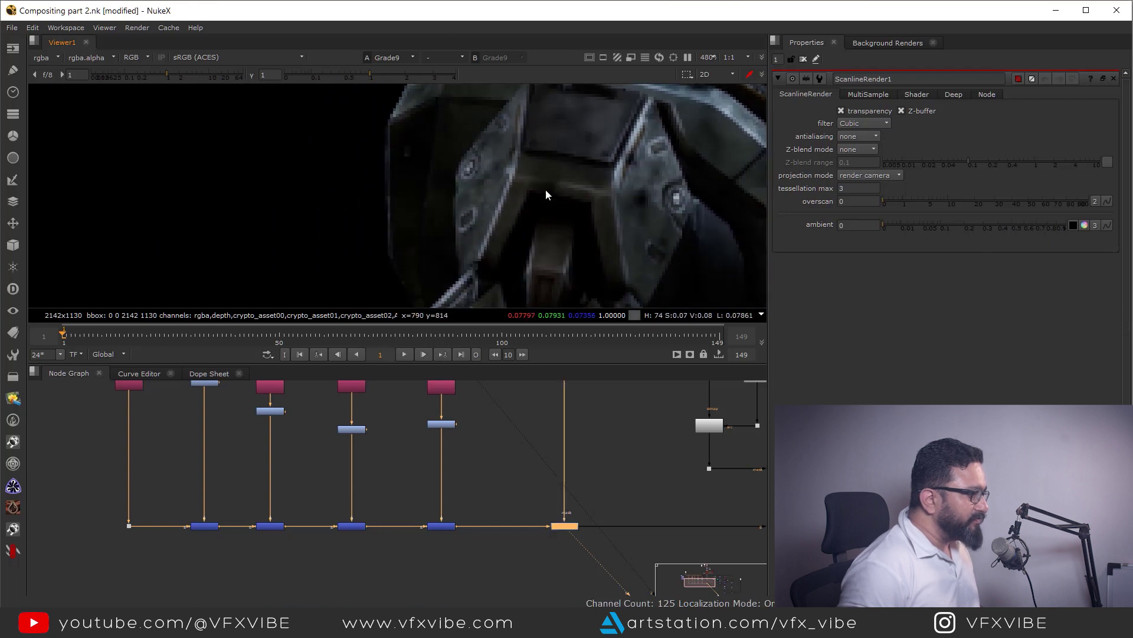
middle_drag(664, 228, 622, 211)
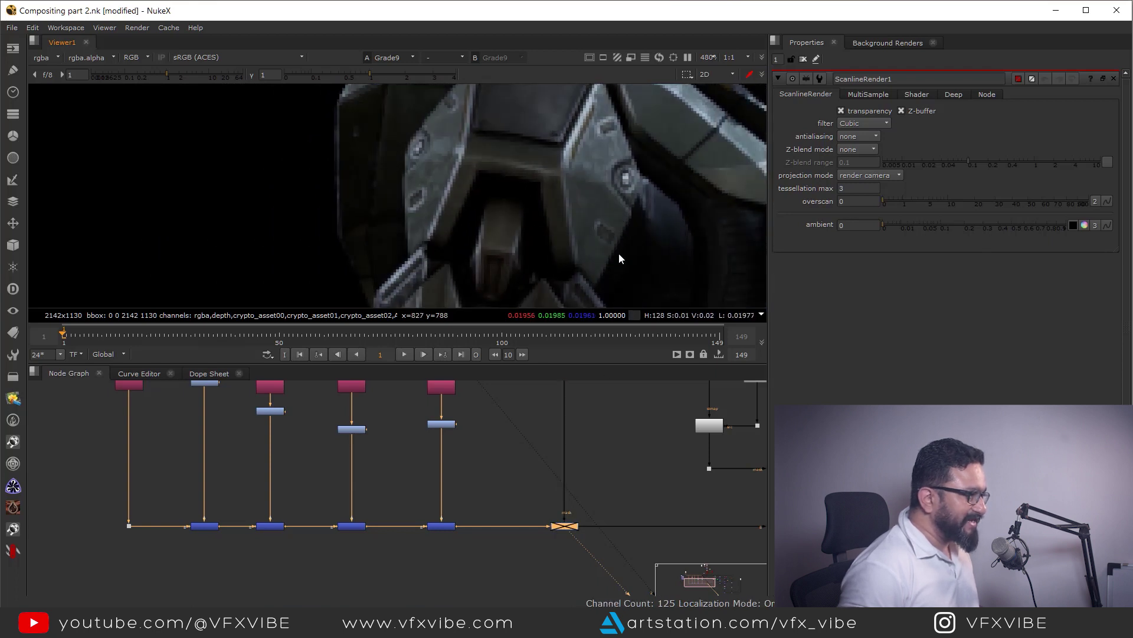
Set Grade9's gain to 0.32 while viewing the shoulder armour at raised viewer exposure, and reset the exposure
scroll(597, 193, up, 3)
drag(168, 77, 194, 75)
double_click(561, 527)
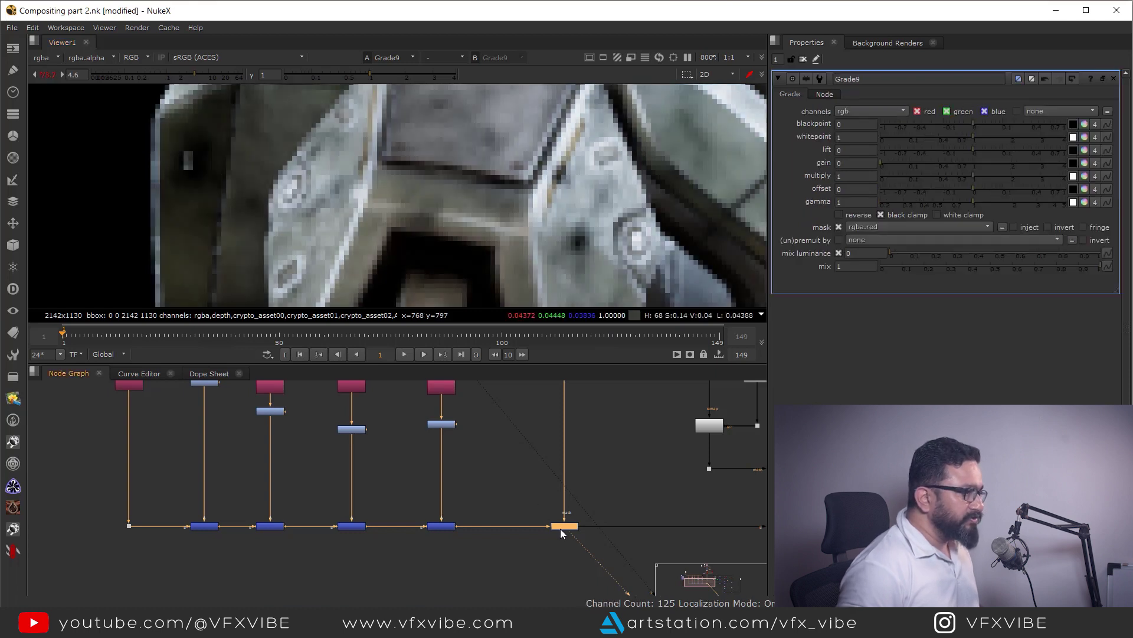
drag(885, 162, 932, 177)
scroll(520, 205, down, 3)
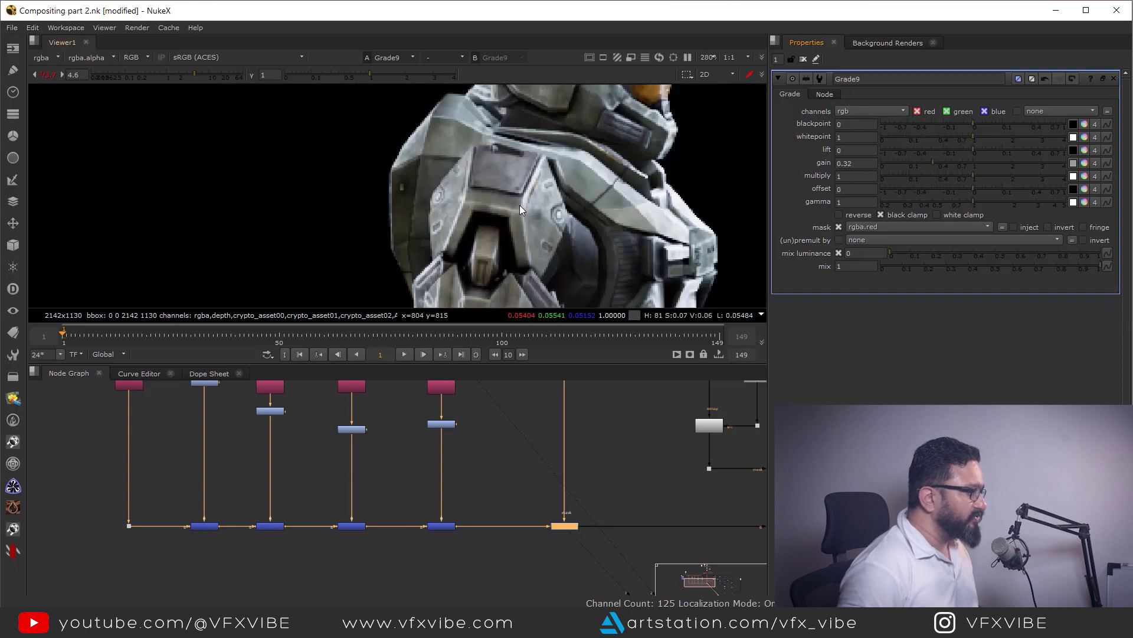
ctrl+click(192, 77)
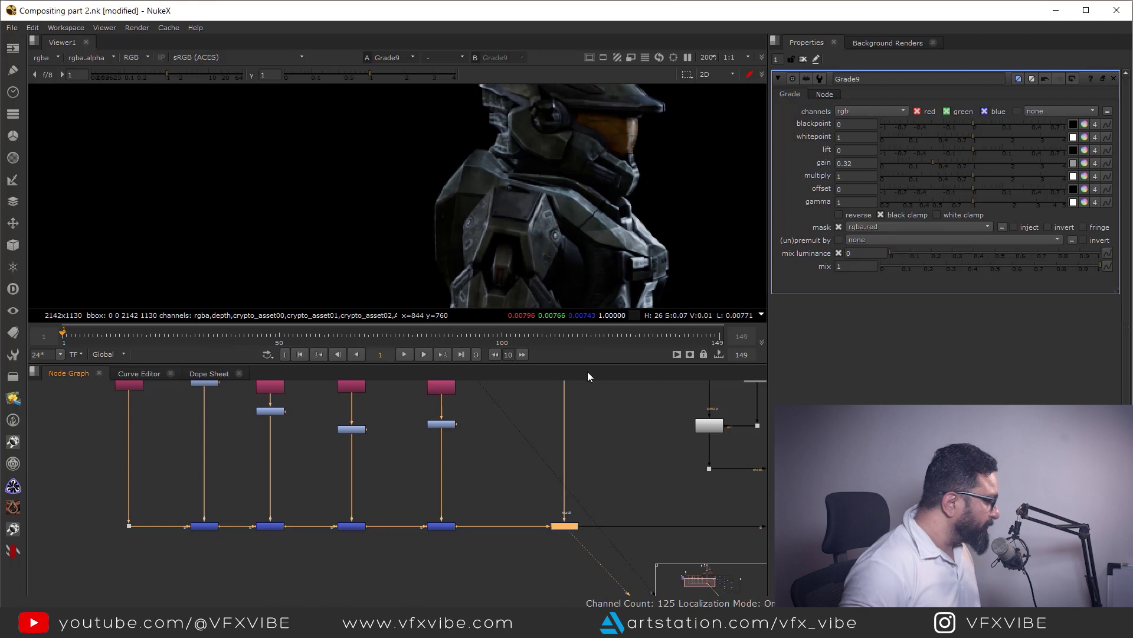
View the final composite at Merge7 and toggle Grade9 to examine the surface variation on the armour and helmet
scroll(622, 480, down, 4)
middle_drag(702, 593, 607, 485)
drag(688, 469, 632, 506)
key(1)
scroll(580, 267, up, 4)
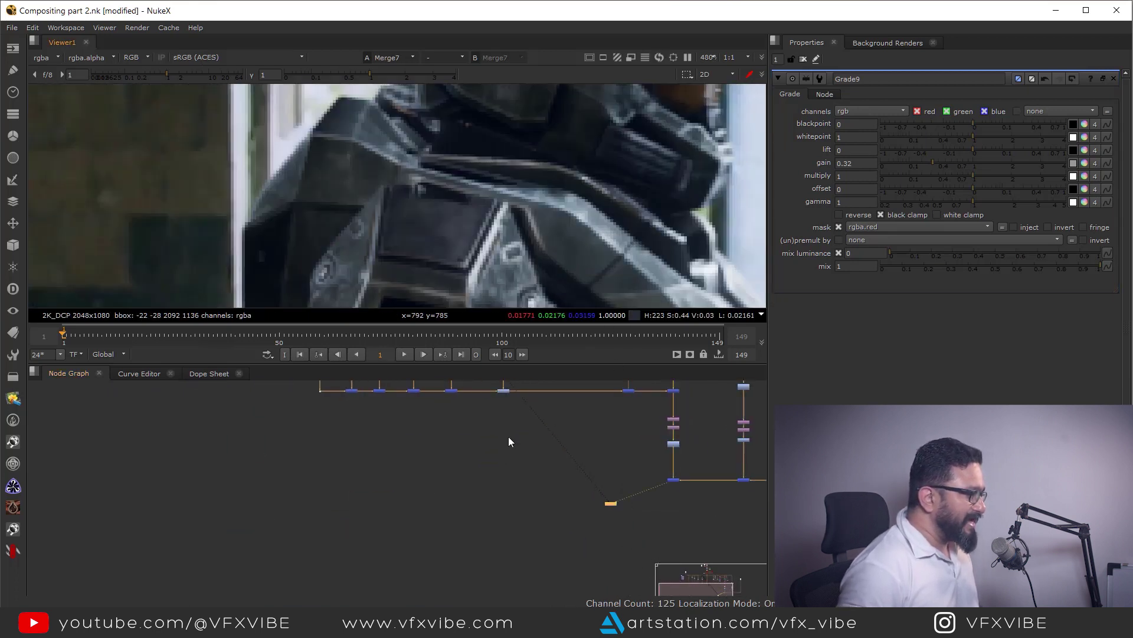
scroll(508, 437, up, 6)
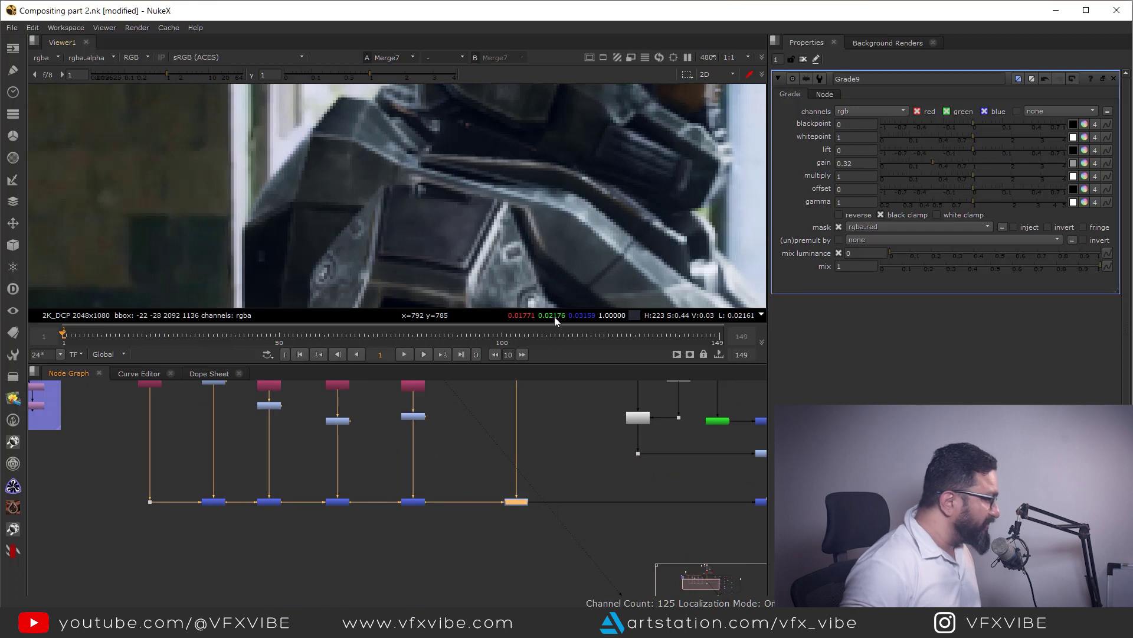
key(d)
key(d)
middle_drag(582, 250, 666, 296)
key(d)
key(d)
middle_drag(466, 266, 501, 196)
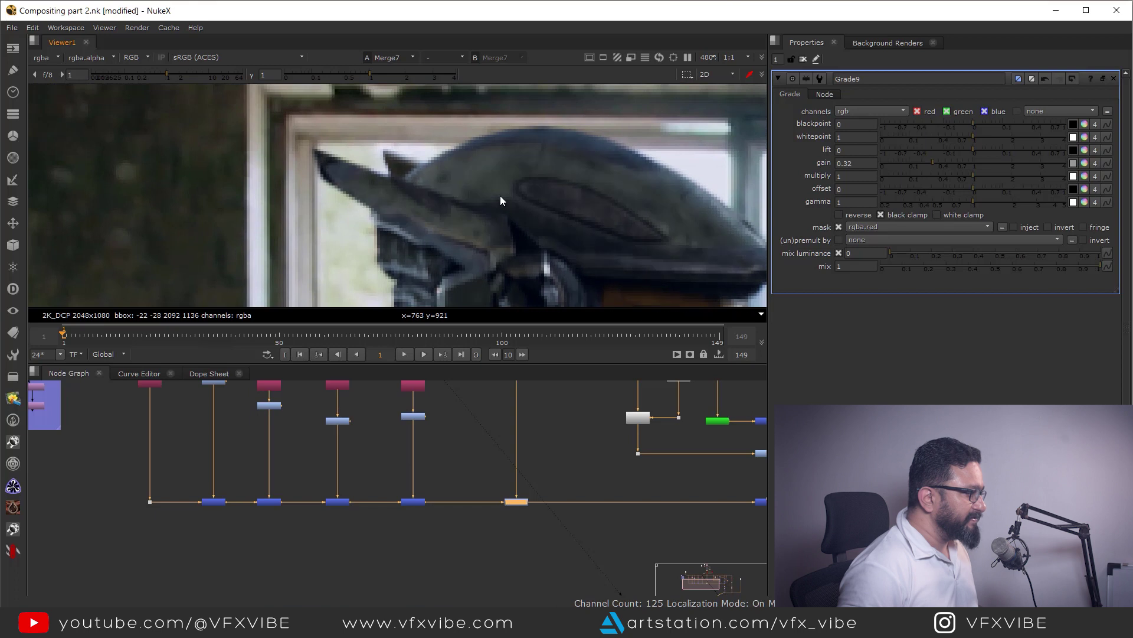
middle_drag(570, 258, 559, 235)
View ScanlineRender1's noise render at the last frame and return to the first frame
middle_drag(512, 408, 494, 542)
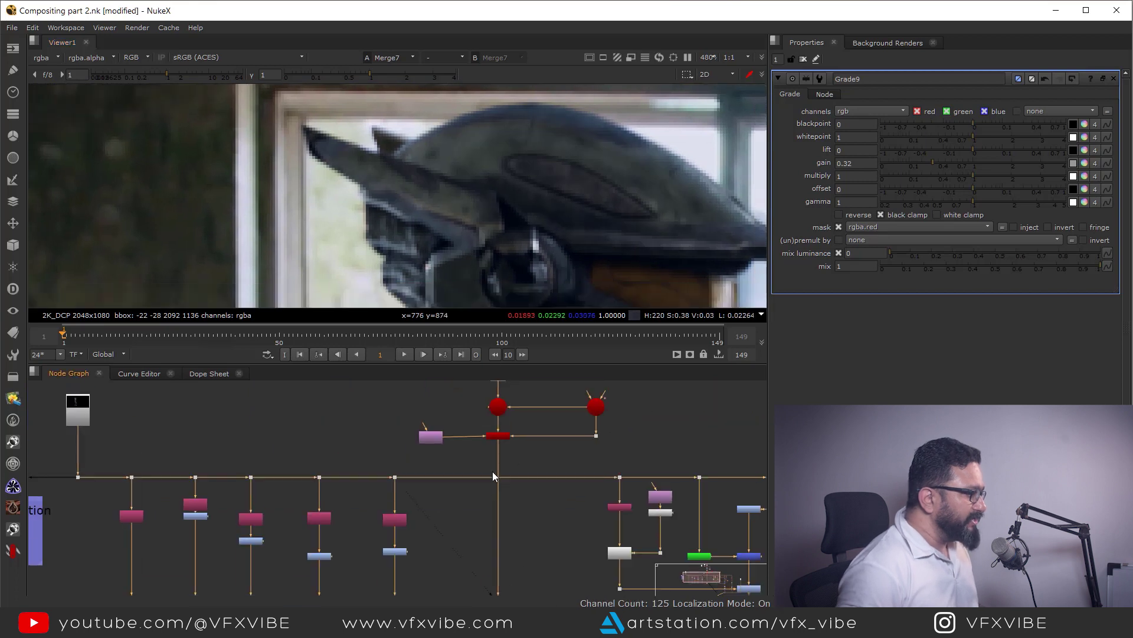
click(498, 436)
key(1)
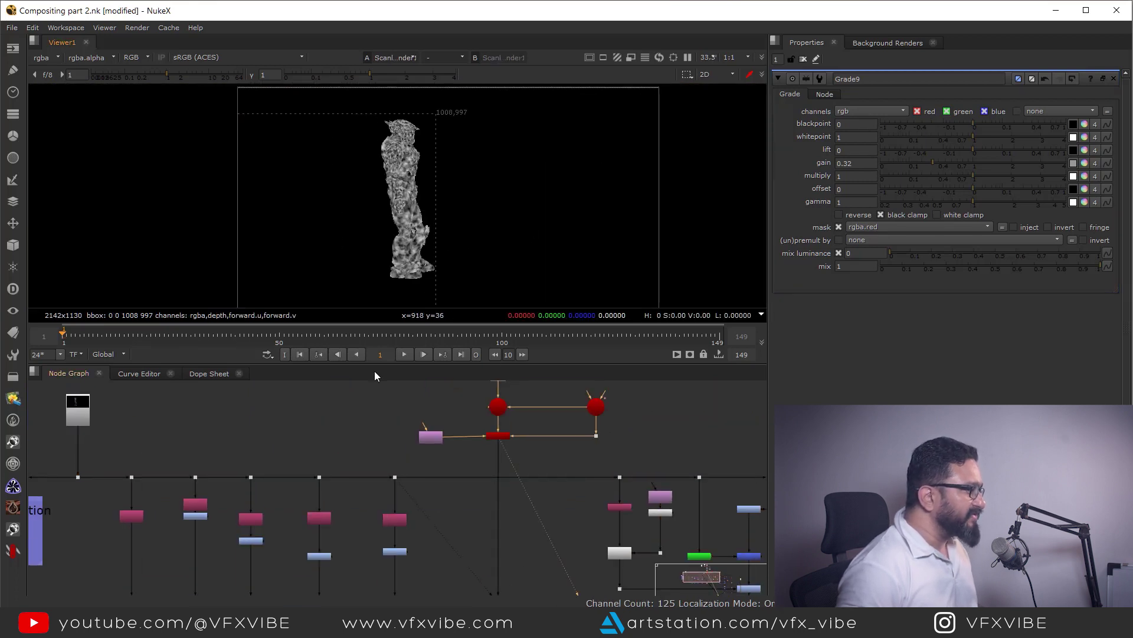
middle_drag(579, 415, 588, 436)
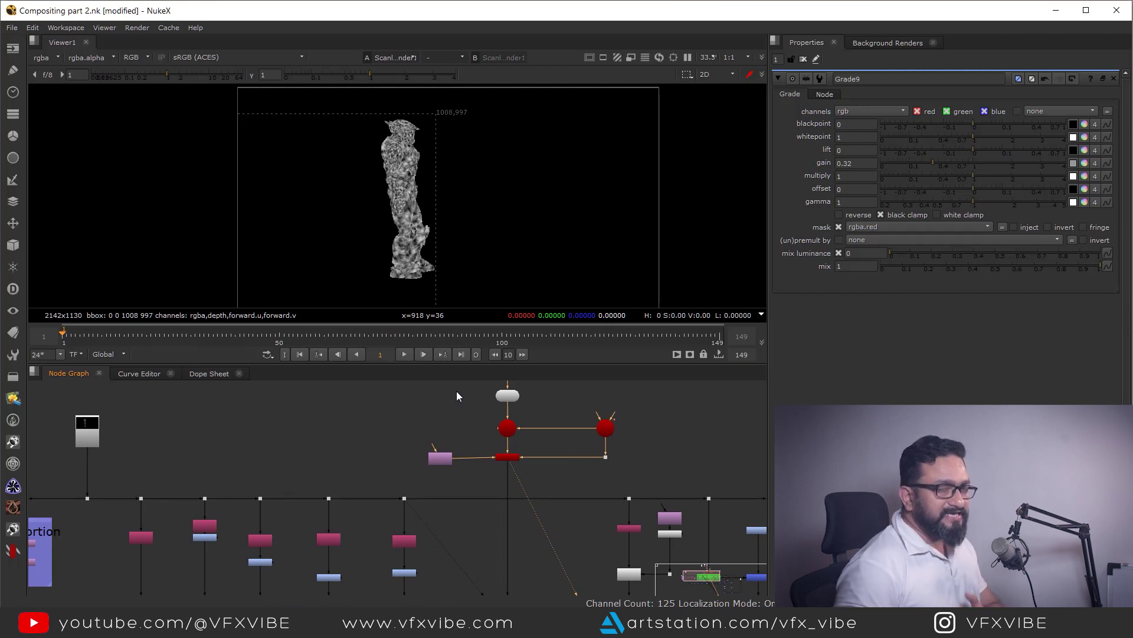
click(463, 354)
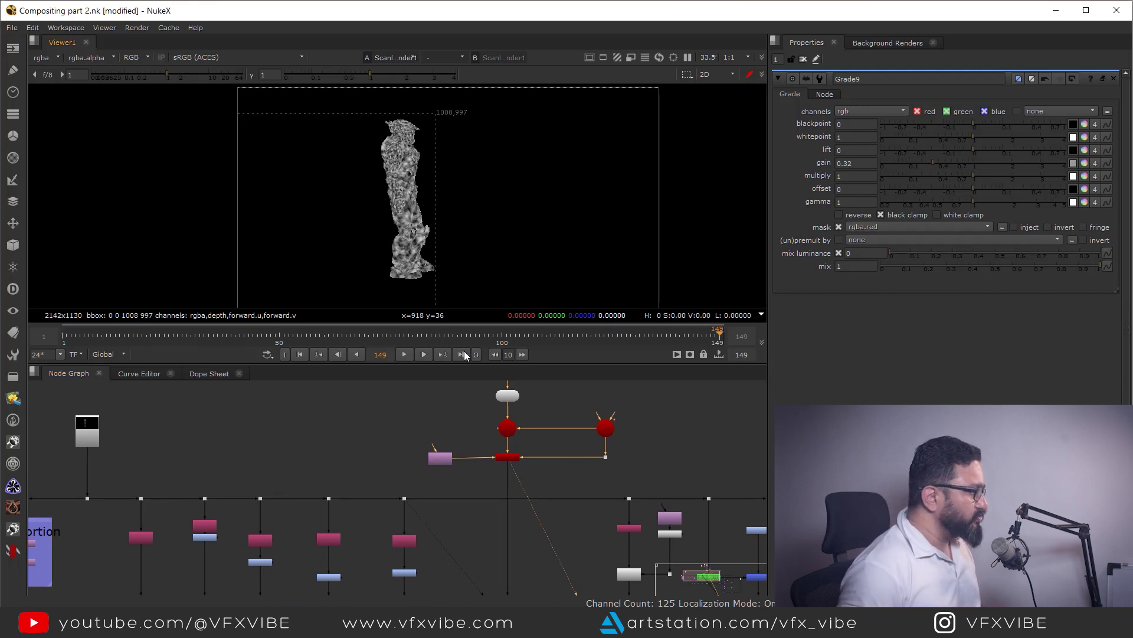
click(299, 354)
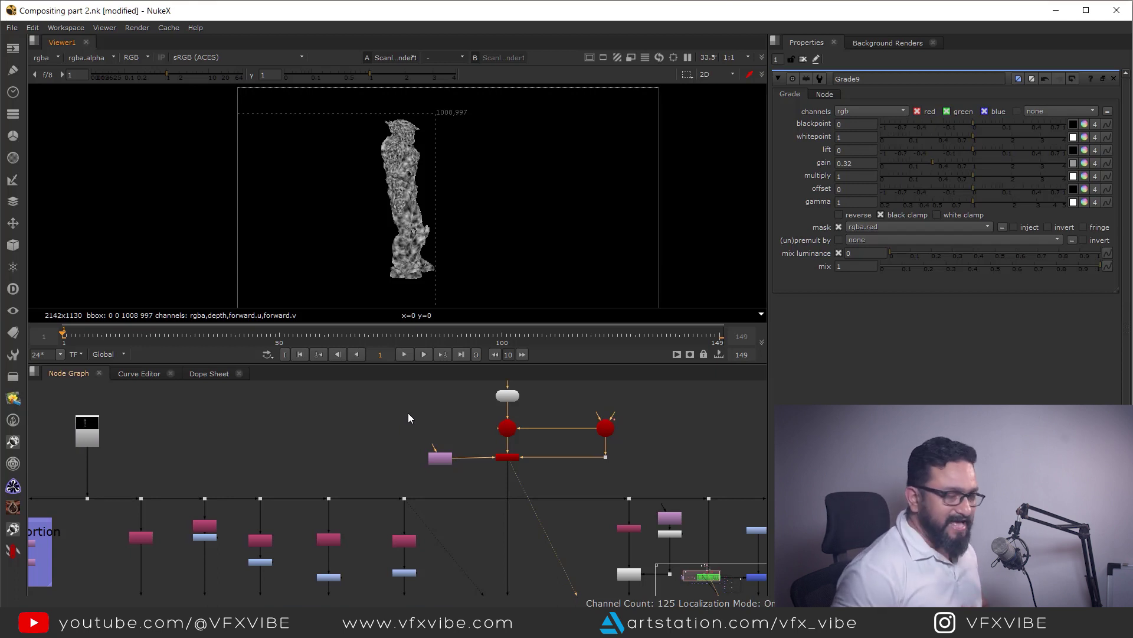
View the alpha channel of the Scratch.png Read node to examine the scratch texture
scroll(456, 423, down, 3)
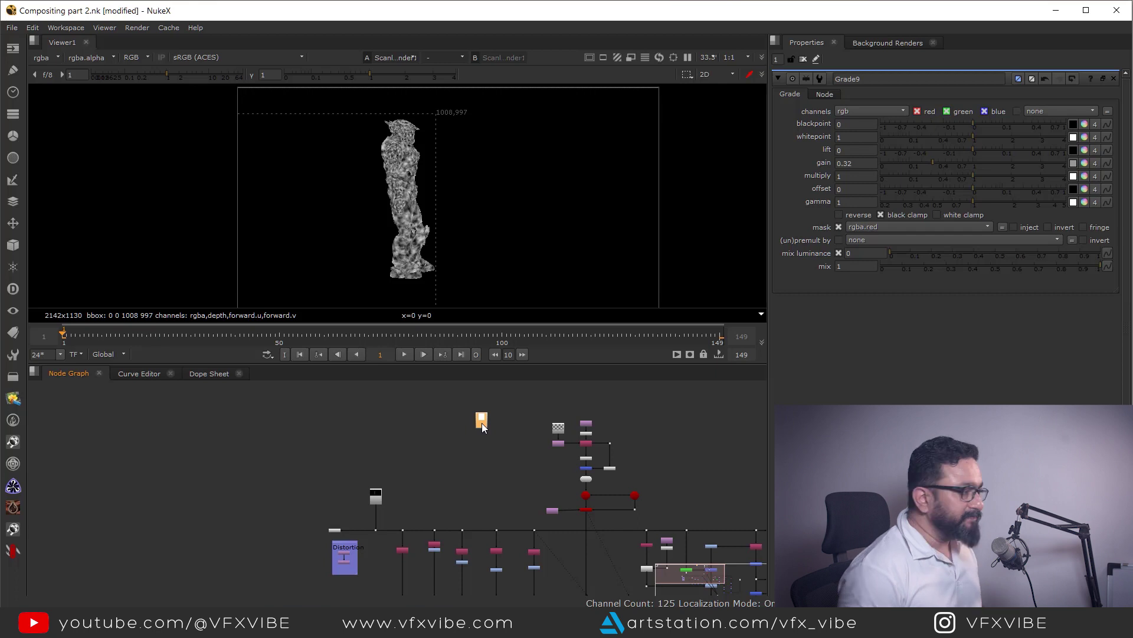
scroll(512, 440, up, 4)
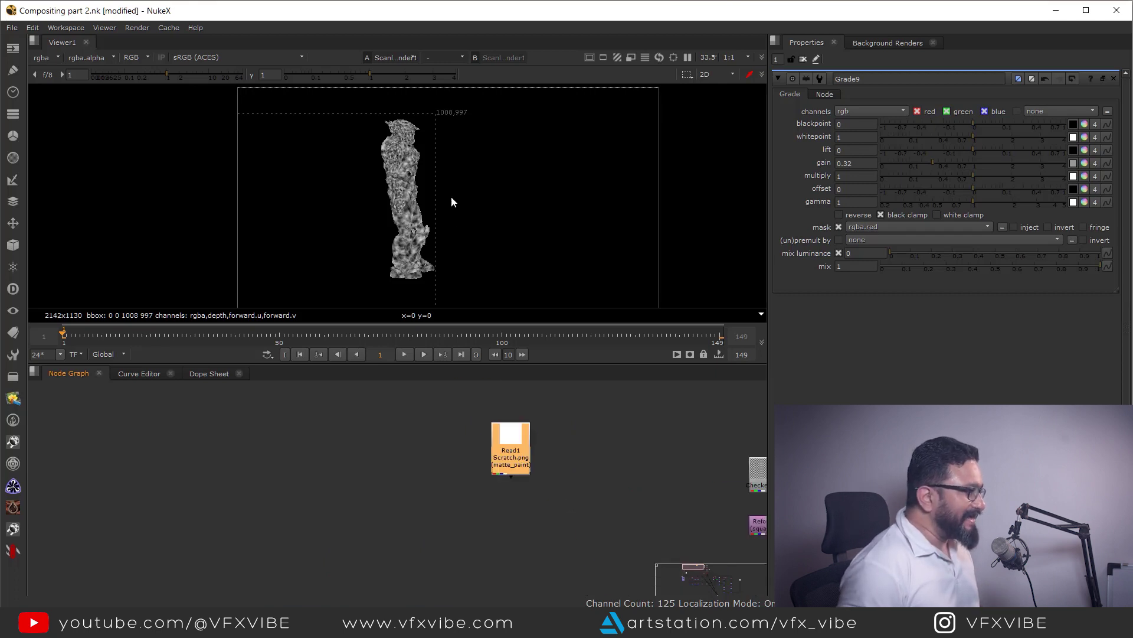
key(1)
scroll(515, 205, down, 3)
scroll(542, 233, down, 3)
middle_drag(542, 233, 523, 195)
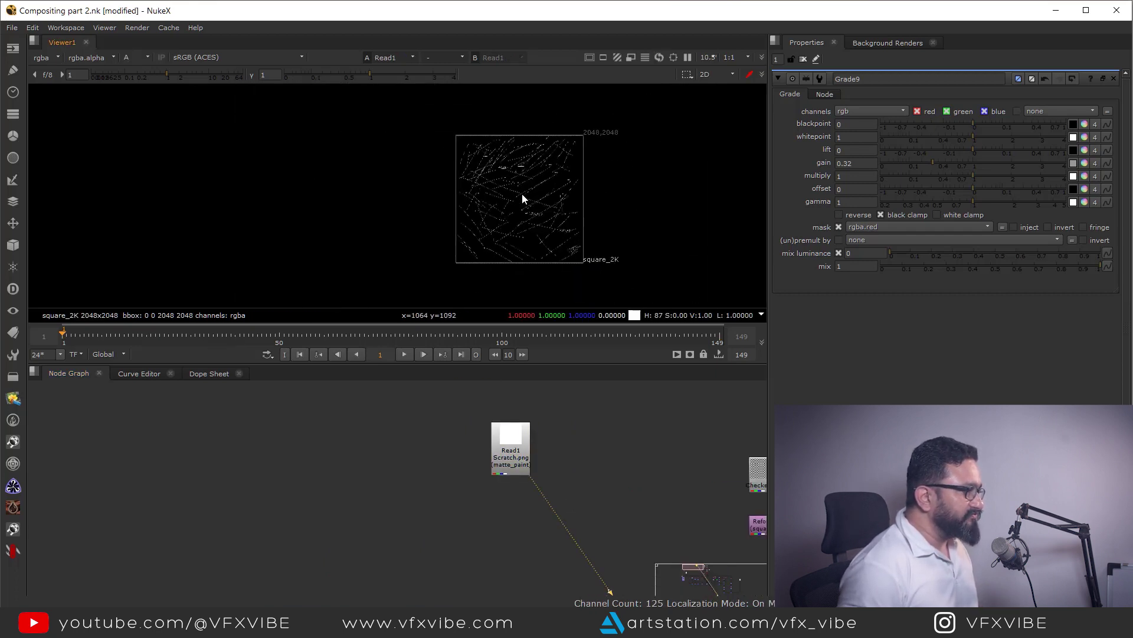
scroll(604, 127, up, 2)
drag(631, 113, 340, 366)
middle_drag(473, 278, 487, 226)
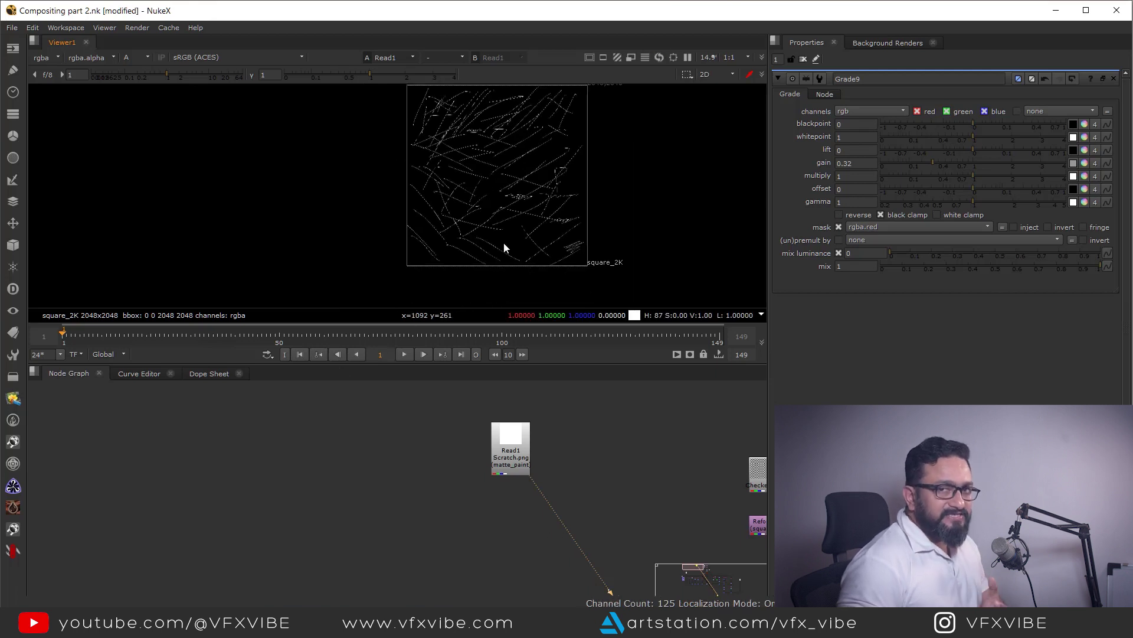
Add a Premult node below the Scratch.png Read node and view its RGB output
scroll(560, 438, down, 3)
middle_drag(546, 449, 470, 431)
scroll(456, 421, up, 3)
drag(456, 421, 440, 428)
click(507, 460)
key(Tab)
text(pre)
key(Return)
drag(452, 495, 438, 498)
click(476, 469)
middle_drag(498, 224, 486, 206)
key(a)
scroll(486, 196, up, 4)
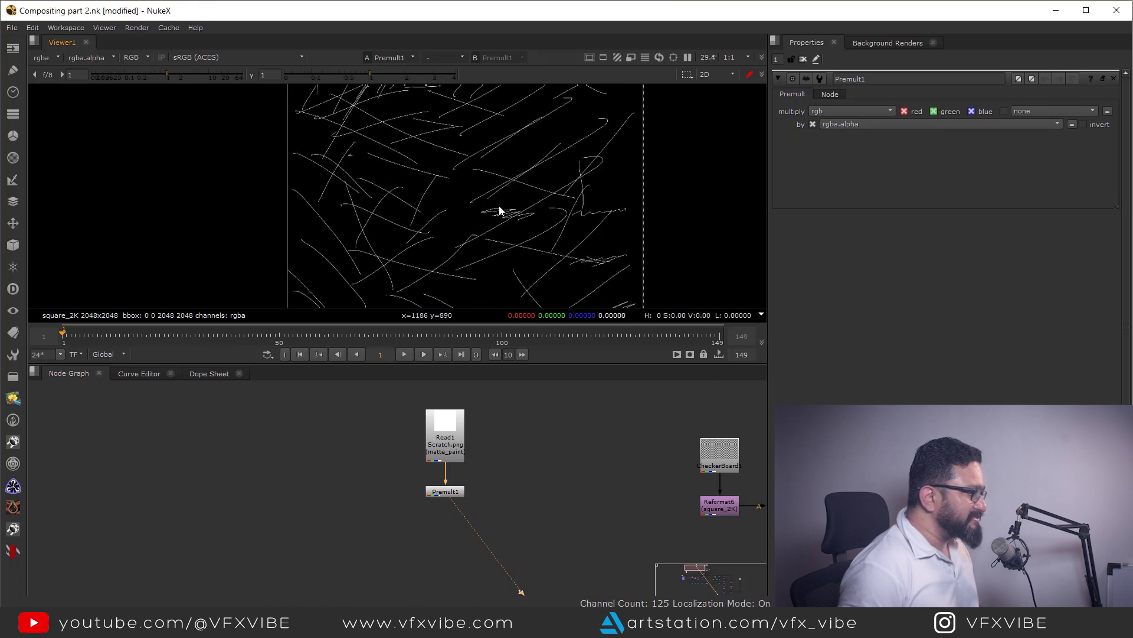
scroll(499, 210, down, 2)
scroll(502, 203, up, 4)
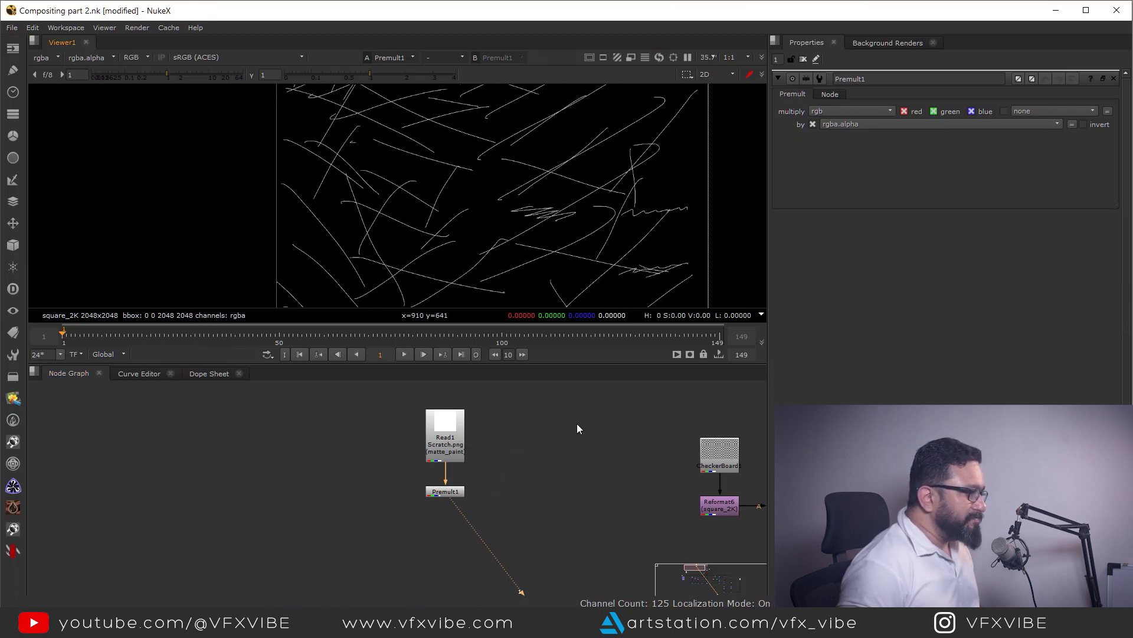
Add a Noise node next to the Scratch.png branch
scroll(636, 459, down, 2)
key(Tab)
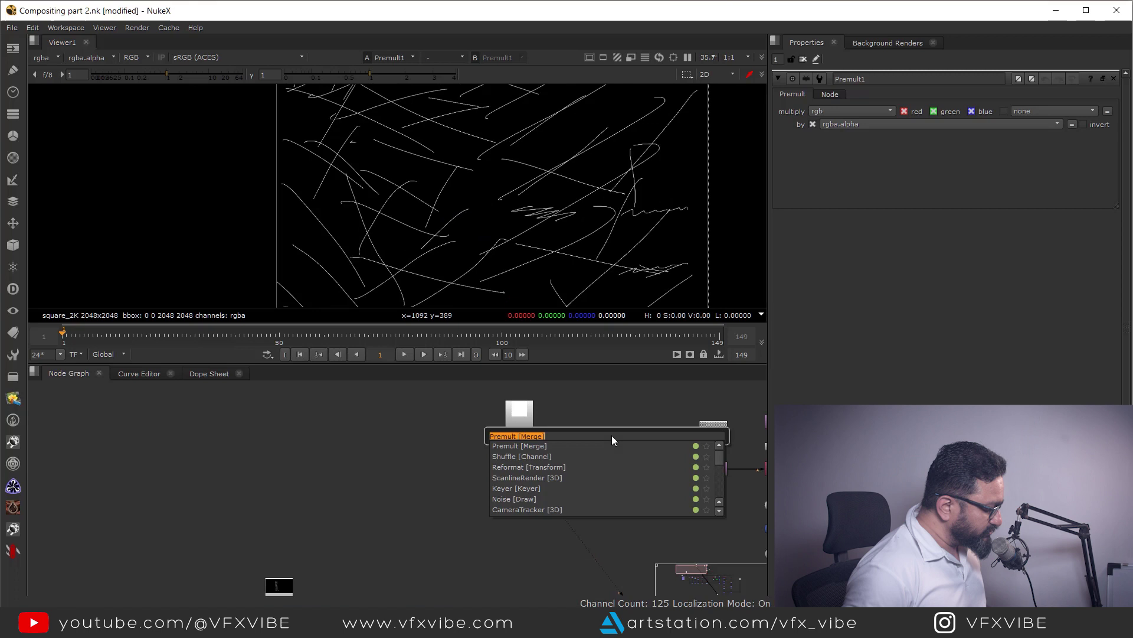
text(noise)
key(Return)
middle_drag(622, 433, 514, 462)
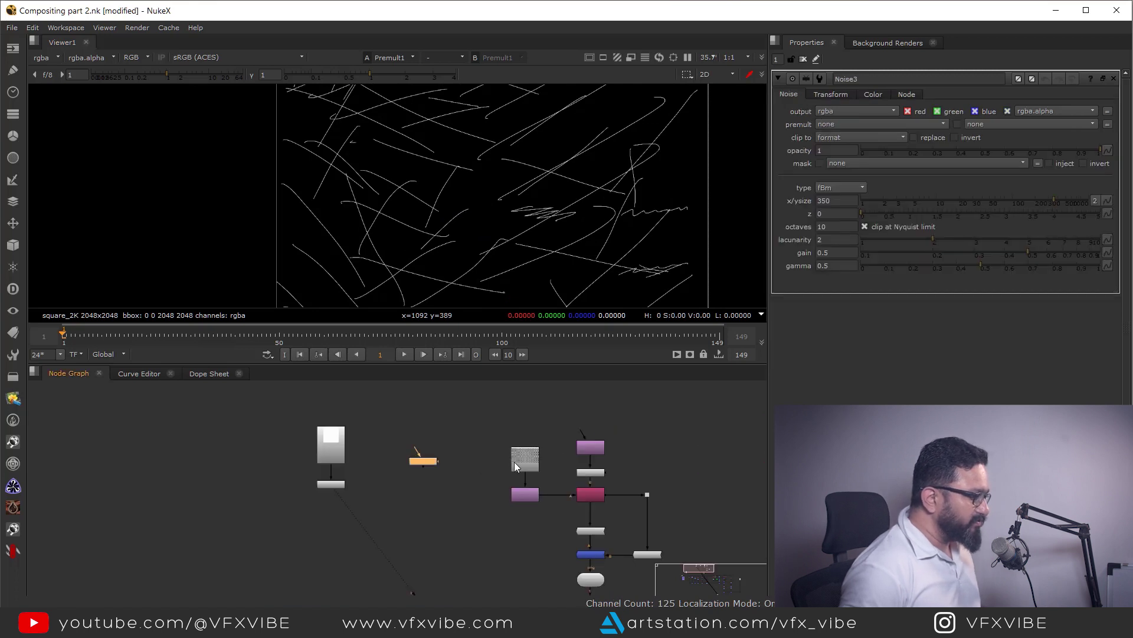
Duplicate Reformat5 and Noise2 beside the Scratch.png Read node and move the unconnected Noise3 out of the way
scroll(561, 411, up, 2)
drag(560, 411, 643, 493)
key(ctrl+c)
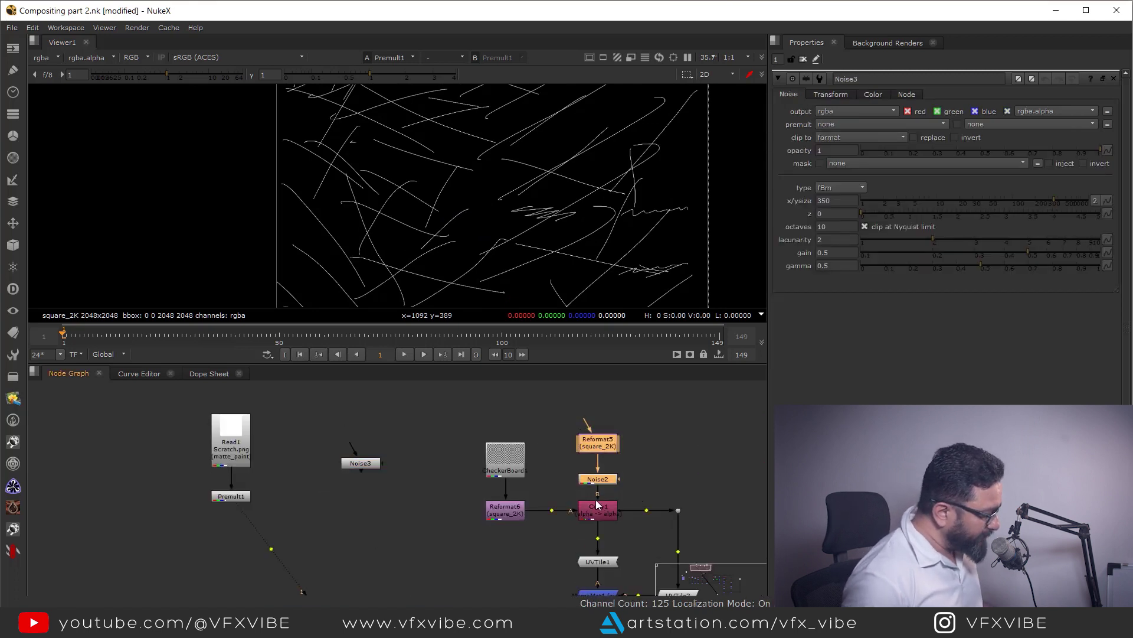
middle_drag(321, 423, 448, 440)
click(449, 440)
key(ctrl+v)
drag(489, 479, 566, 434)
scroll(385, 501, up, 2)
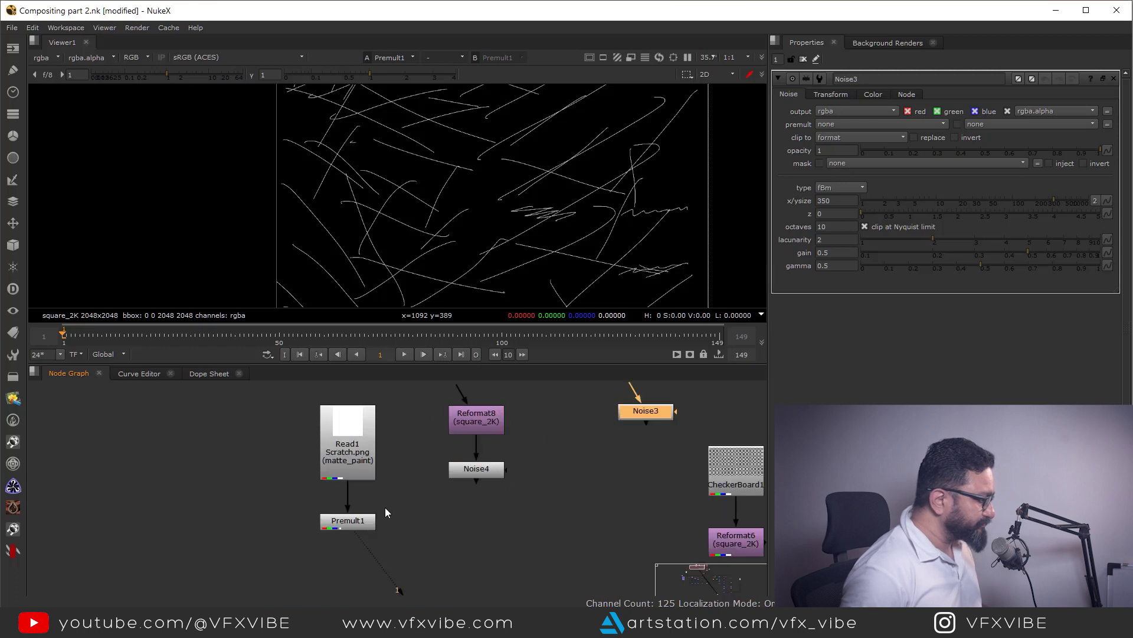
Add a Grade node below Premult1, connect its mask to Noise4, and route the mask connection through a Dot
scroll(385, 508, down, 1)
middle_drag(443, 548, 461, 508)
click(461, 508)
key(g)
drag(451, 515, 471, 439)
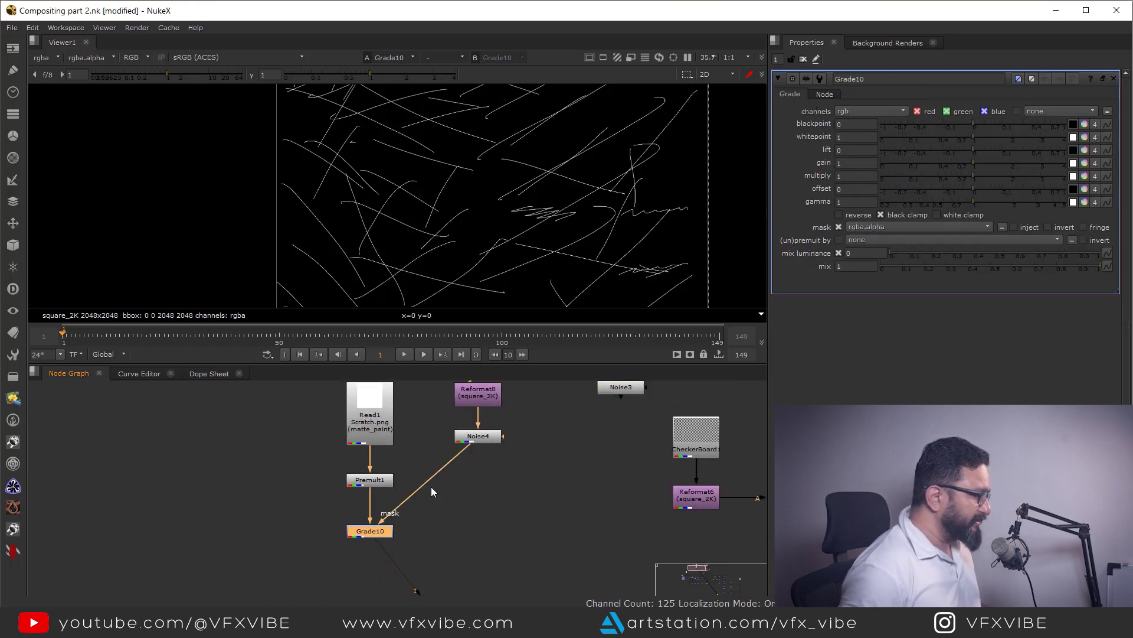
ctrl+drag(435, 486, 482, 537)
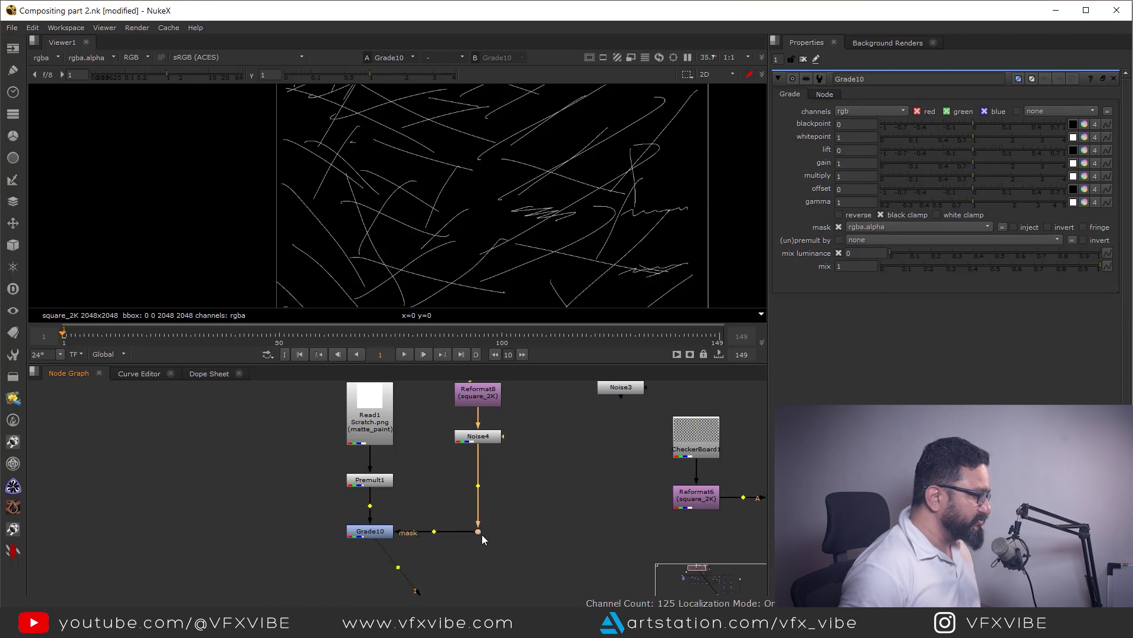
Set Grade10's channels to rgba and its gain to 0 to break up the scratches through the noise mask
click(385, 533)
click(853, 112)
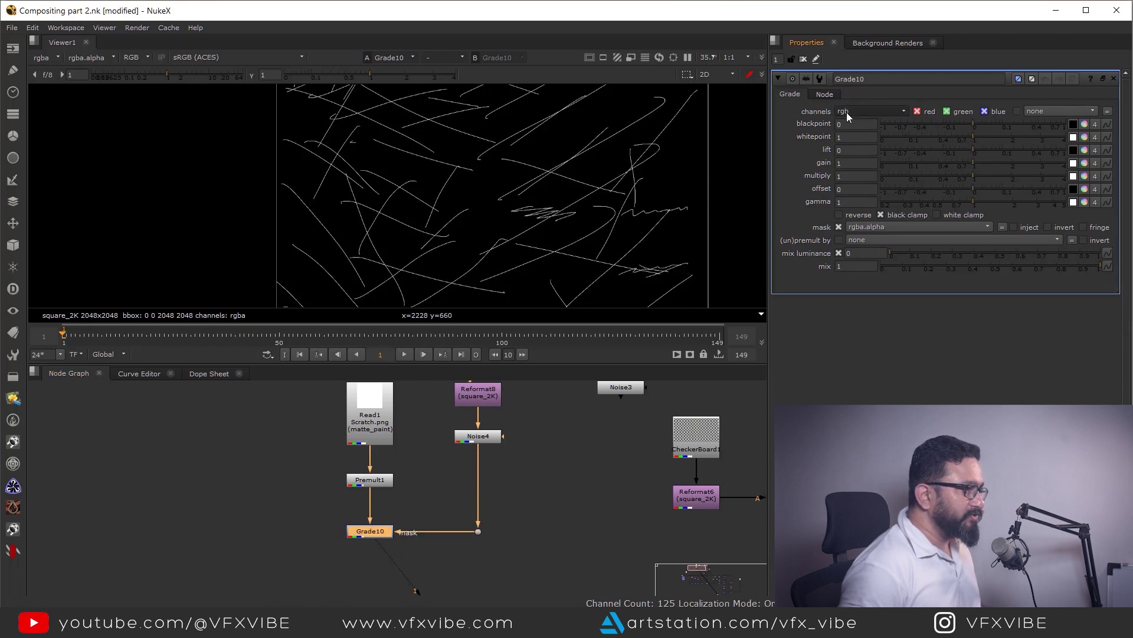
click(865, 152)
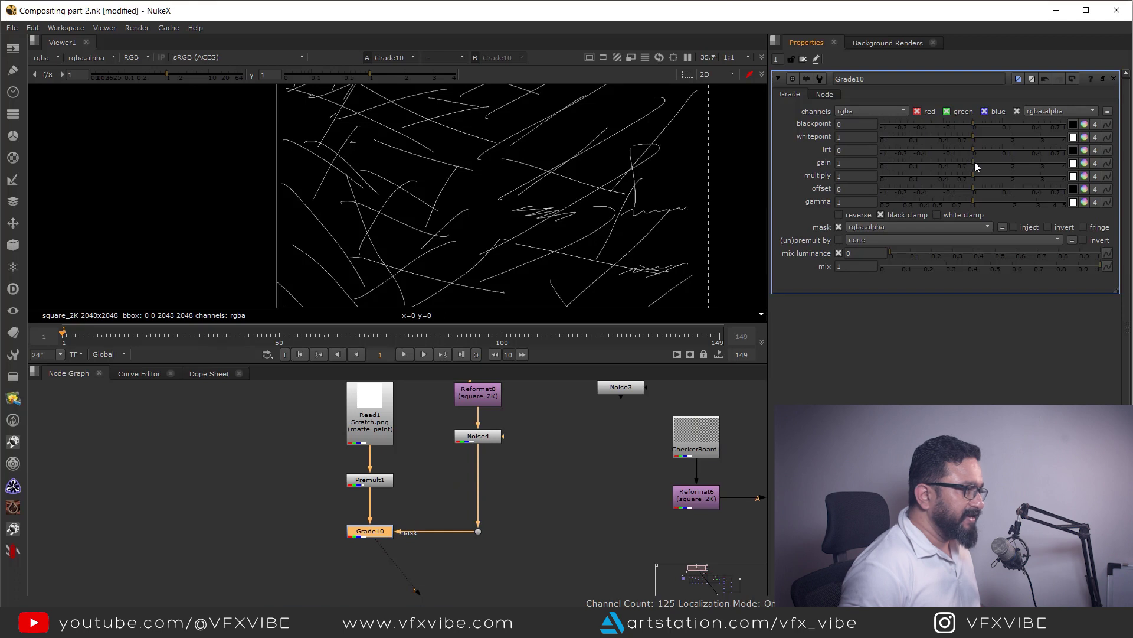
drag(973, 162, 866, 166)
middle_drag(520, 244, 548, 298)
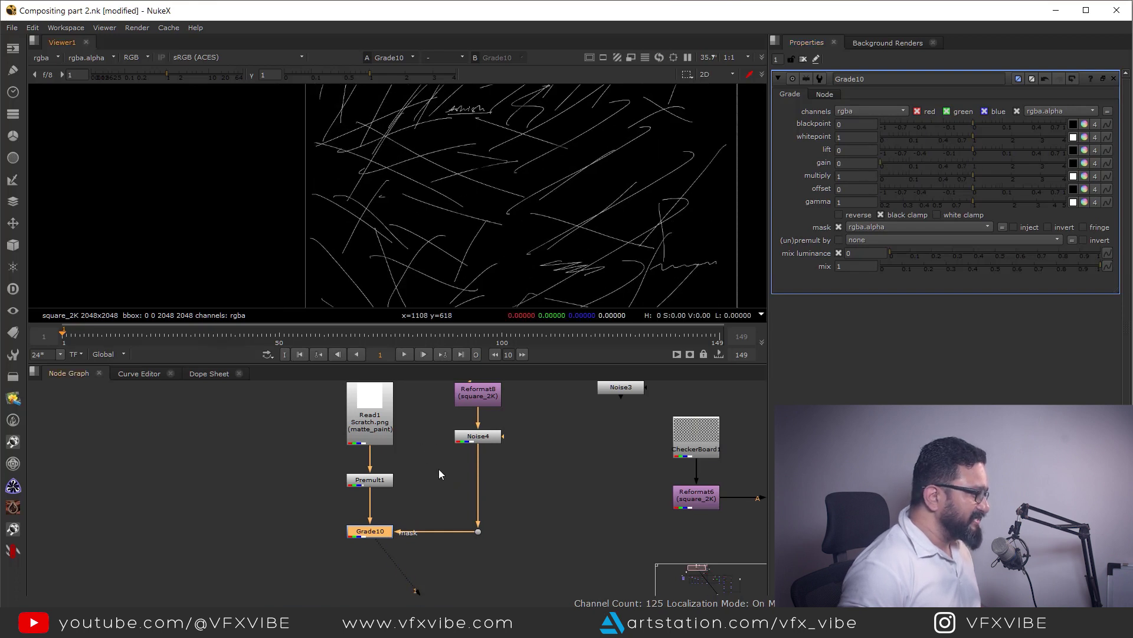
middle_drag(439, 469, 457, 495)
scroll(513, 216, down, 3)
middle_drag(514, 193, 574, 194)
scroll(530, 213, up, 4)
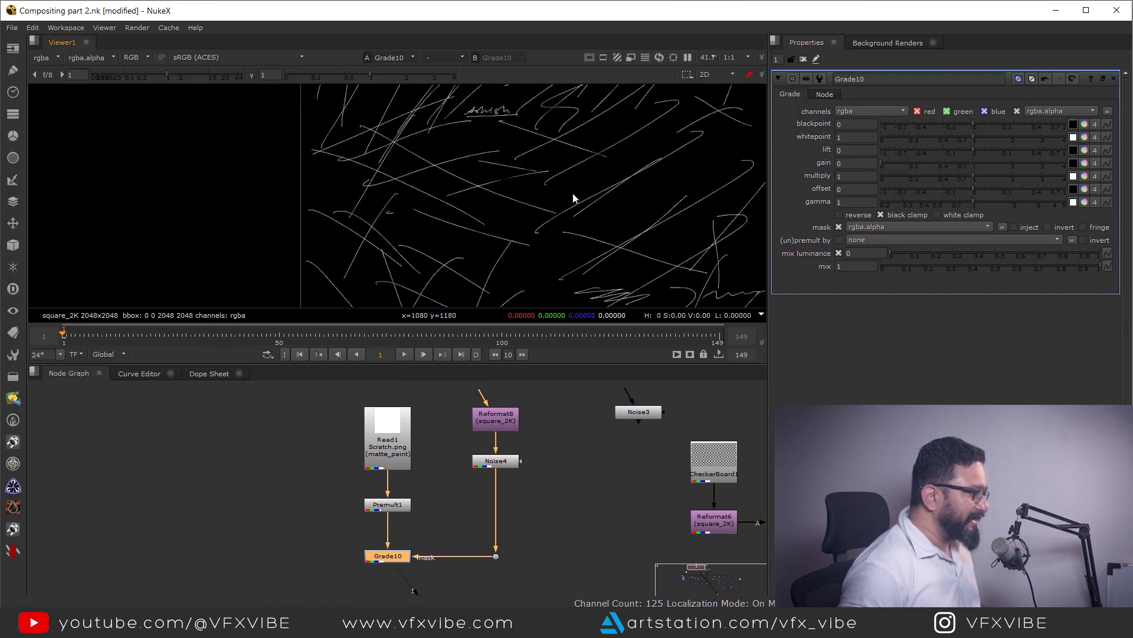
Add a second Grade node below Grade10 and set its gain to 1.16 and gamma to 0.46 across rgba
click(431, 538)
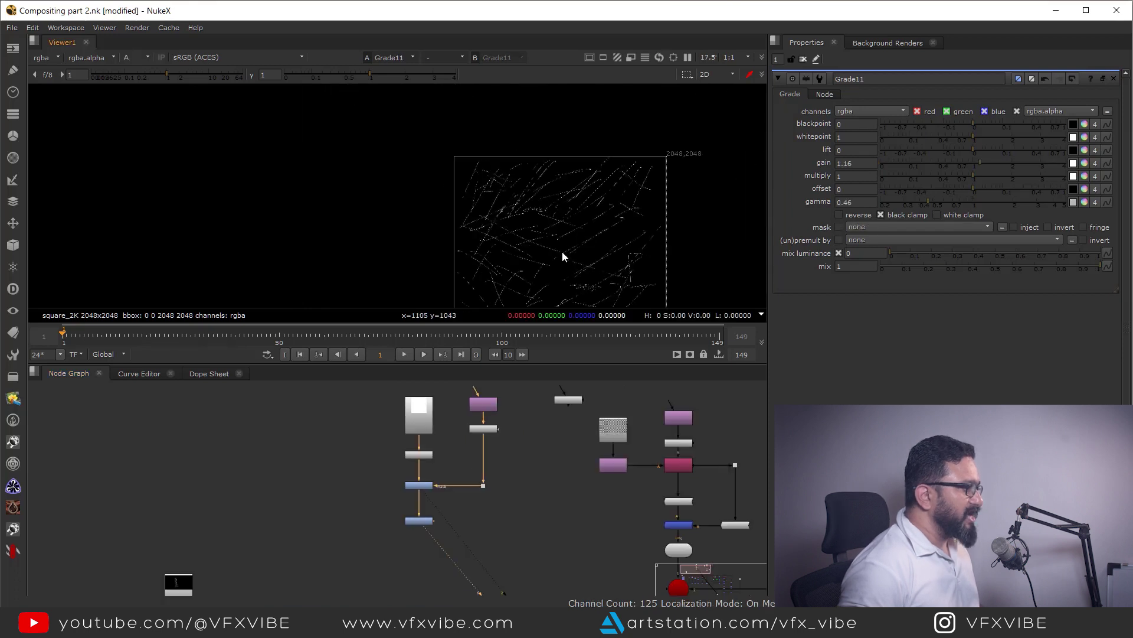
middle_drag(562, 256, 618, 227)
scroll(529, 490, down, 2)
middle_drag(513, 536, 530, 483)
scroll(530, 483, up, 3)
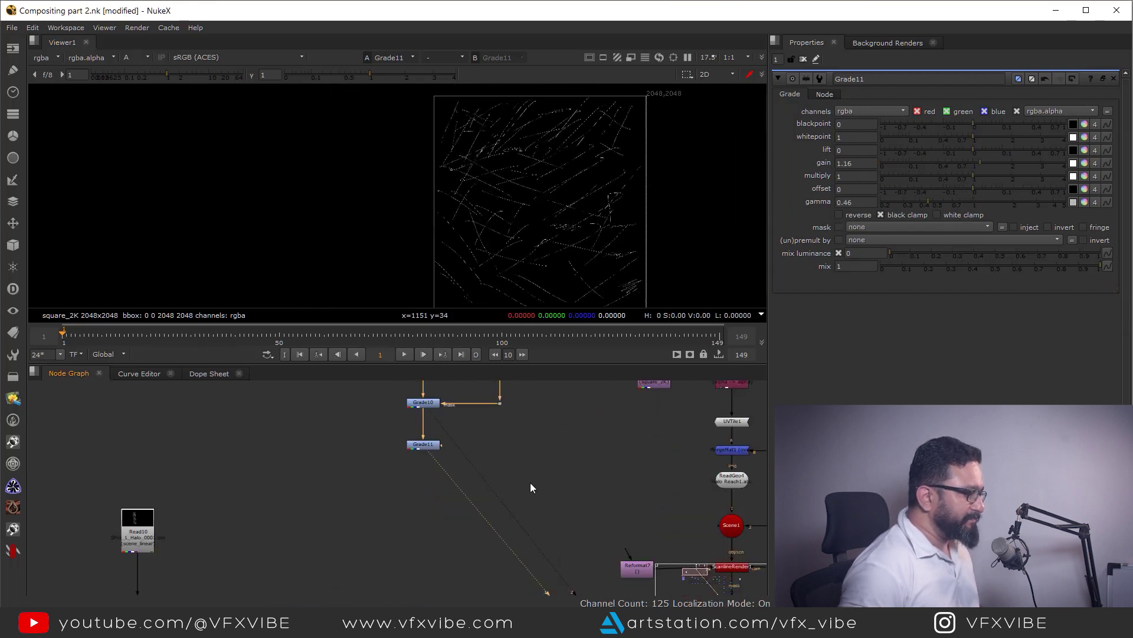
Duplicate UVTile1, UVTile2 and MergeMat1 below Grade11 in the scratch branch
click(425, 447)
middle_drag(673, 454, 482, 477)
click(515, 454)
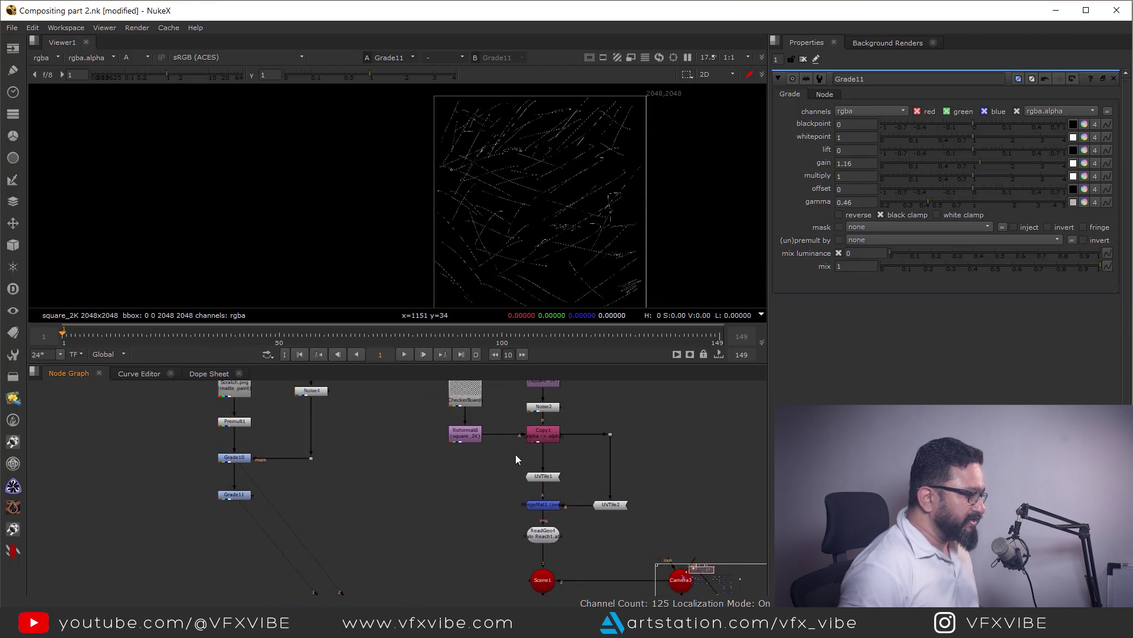
drag(572, 480, 659, 518)
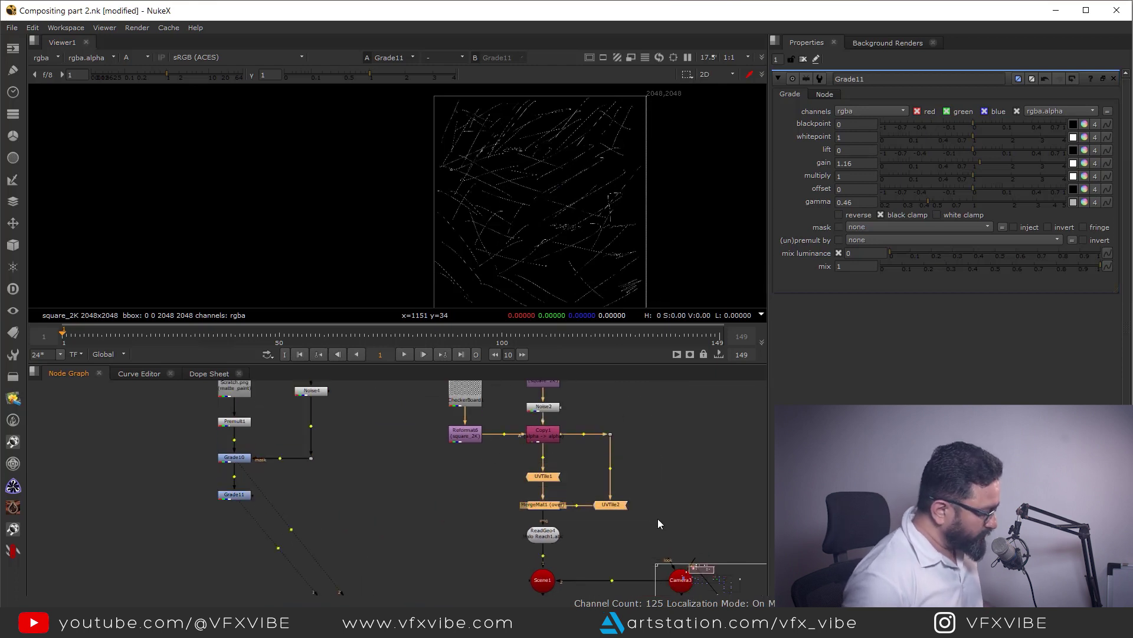
middle_drag(201, 548, 359, 518)
click(383, 516)
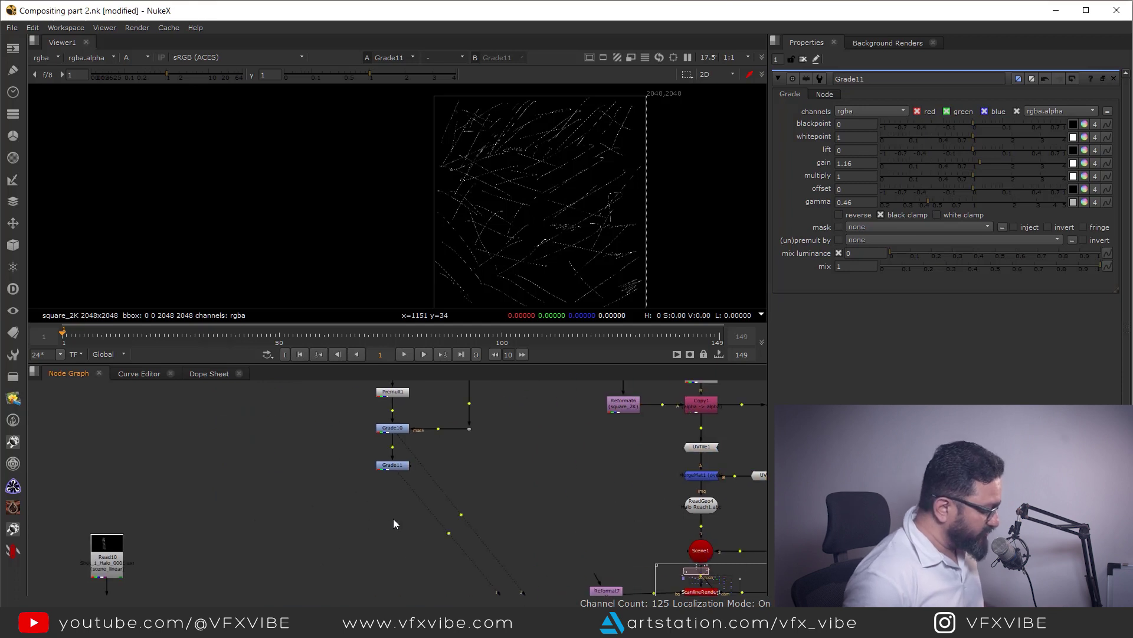
key(ctrl+v)
scroll(393, 515, up, 2)
scroll(390, 503, down, 1)
Connect both copied UVTile nodes to Grade11, route the connections through Dots, and align the nodes
click(366, 484)
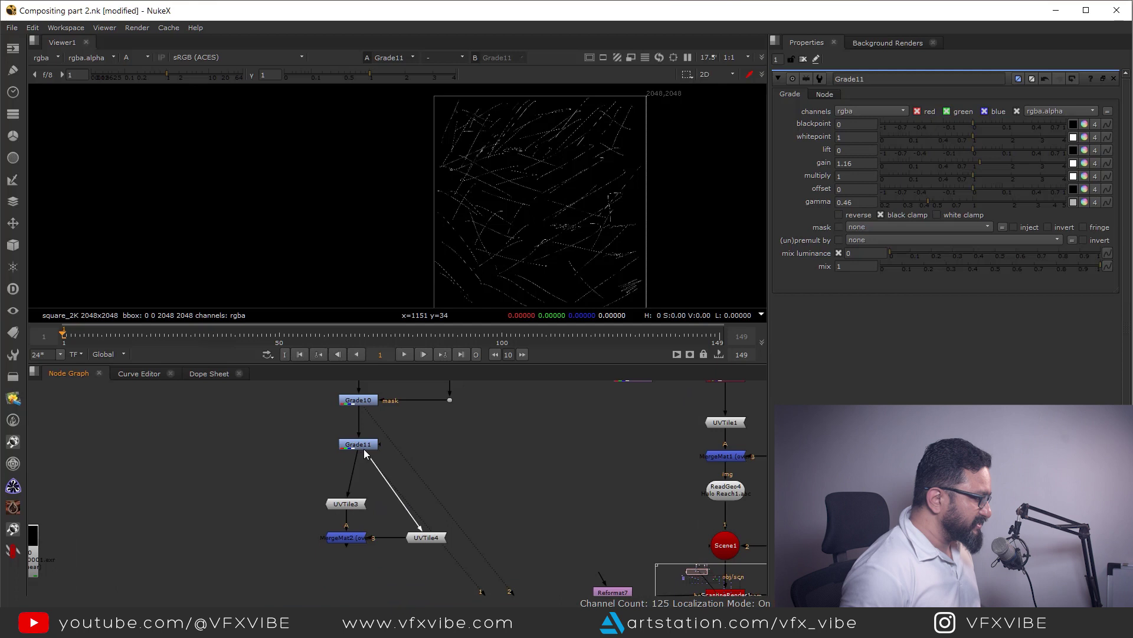
drag(376, 463, 378, 465)
ctrl+click(352, 473)
drag(309, 488, 381, 557)
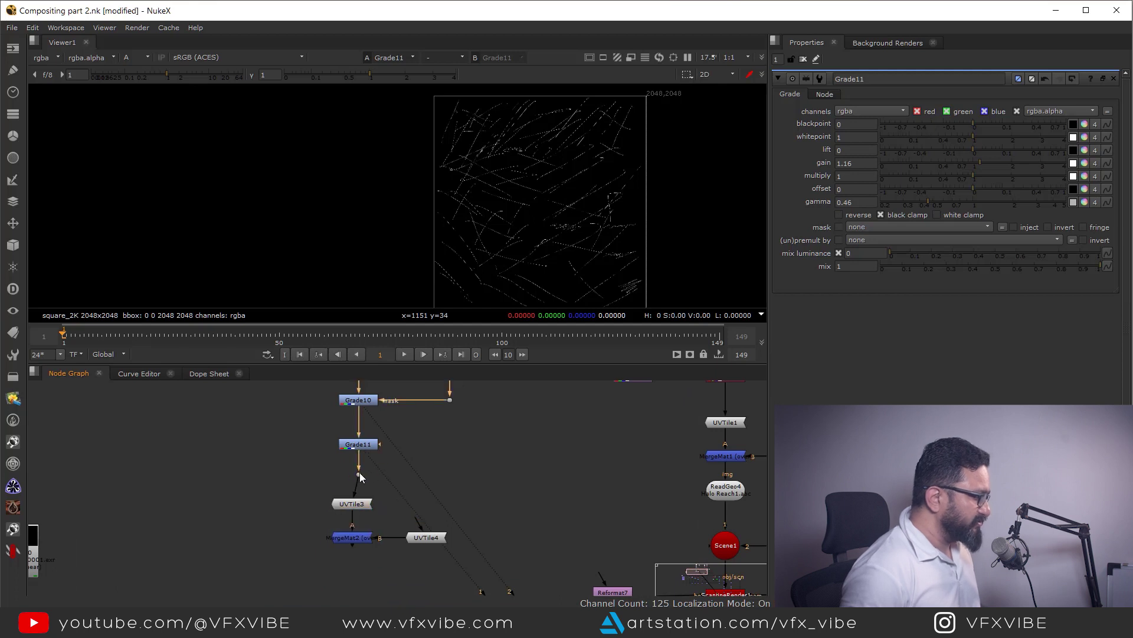
drag(319, 493, 388, 544)
drag(364, 537, 370, 537)
drag(417, 520, 427, 474)
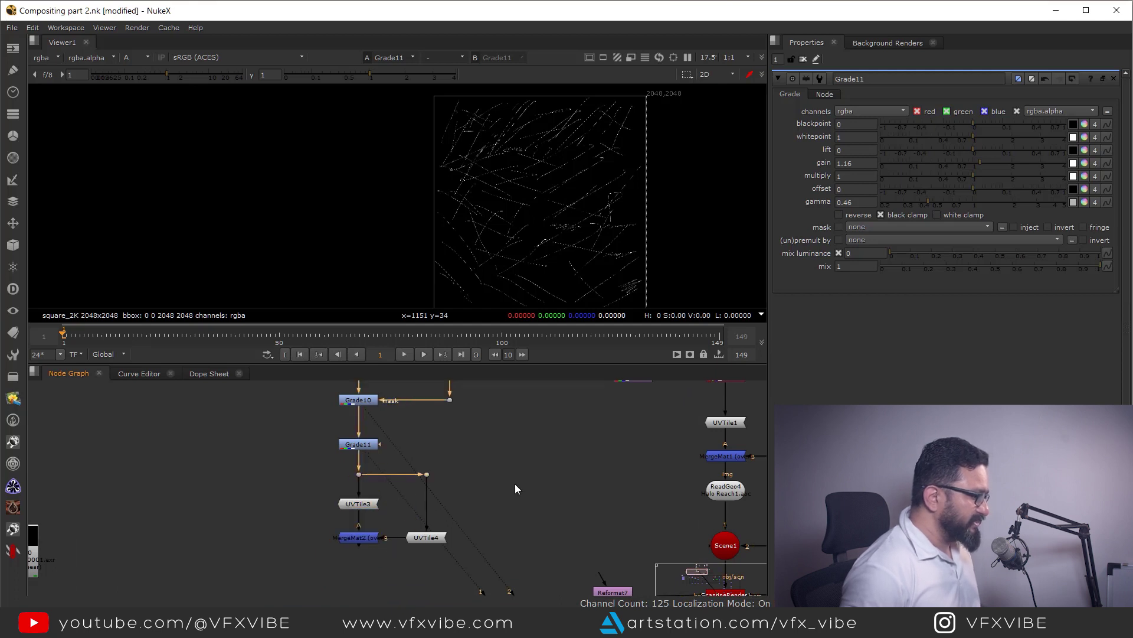
Duplicate the ReadGeo, Scene, Camera, Reformat and ScanlineRender setup below the scratch branch's MergeMat node
scroll(596, 487, up, 3)
scroll(626, 494, down, 8)
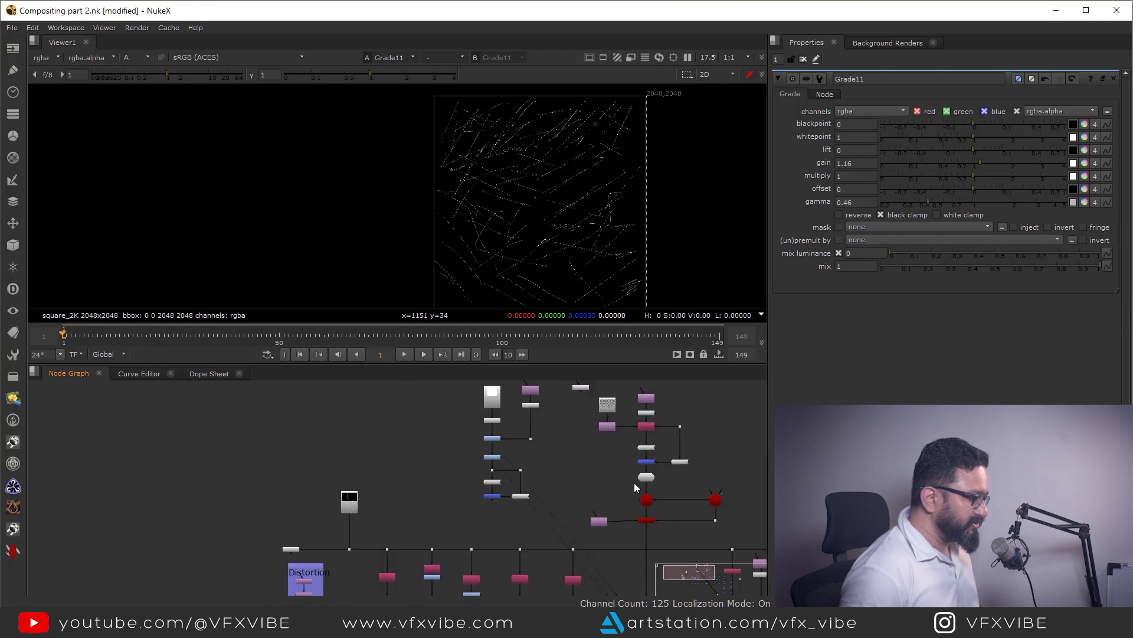
drag(624, 469, 737, 529)
drag(561, 470, 741, 530)
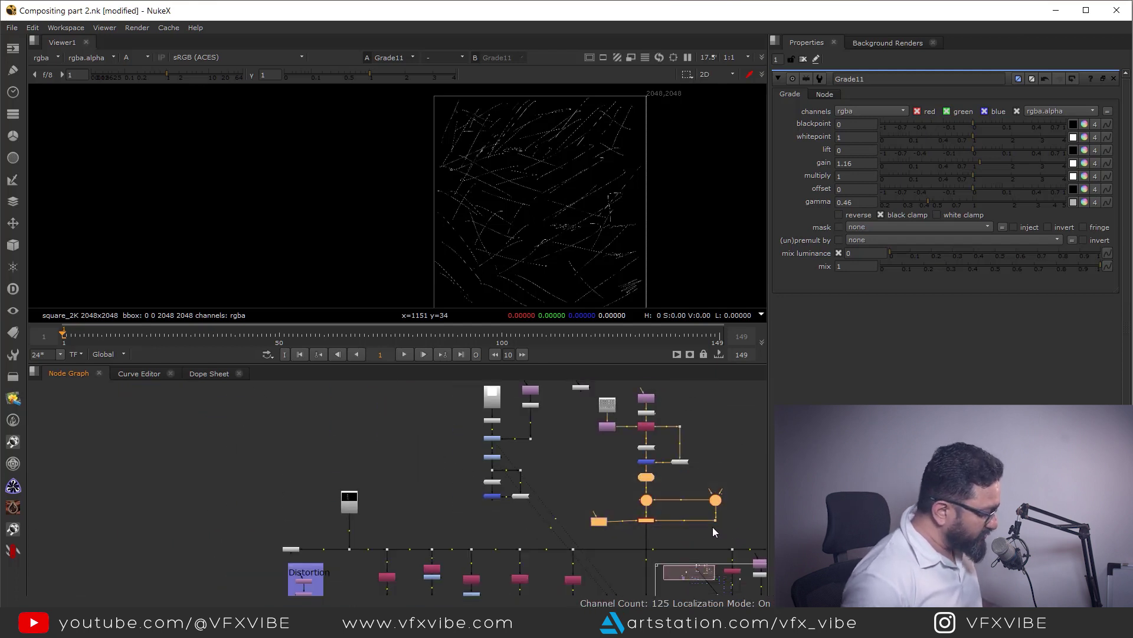
click(503, 512)
mouse_move(419, 458)
mouse_down()
mouse_move(456, 516)
mouse_move(567, 535)
mouse_up()
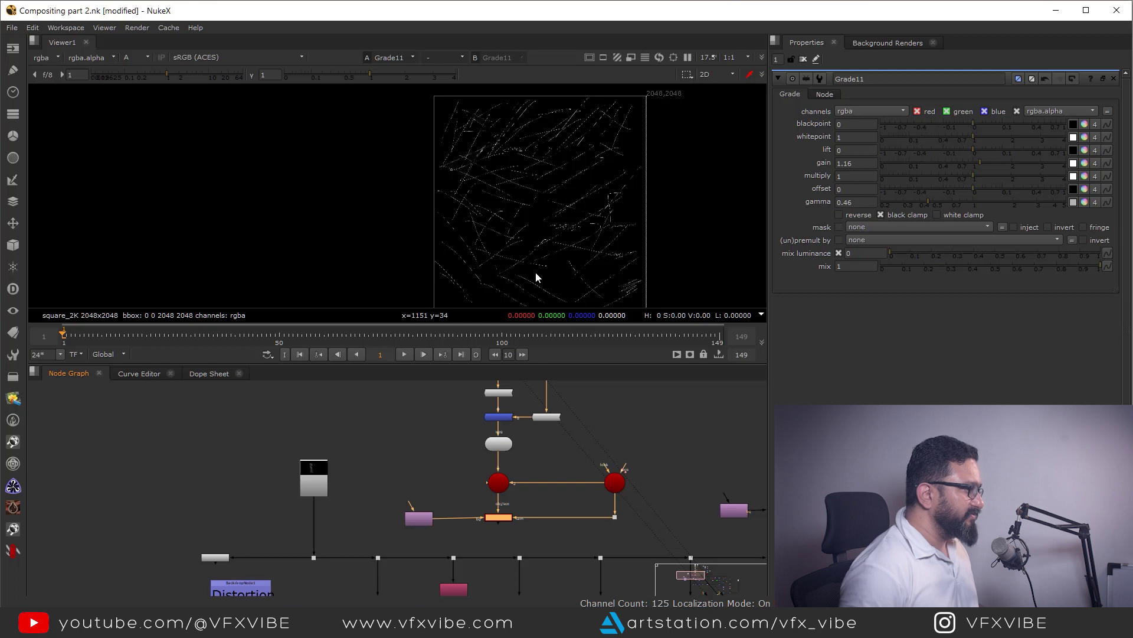
View the new ScanlineRender output and inspect how the scratches project onto the character
key(1)
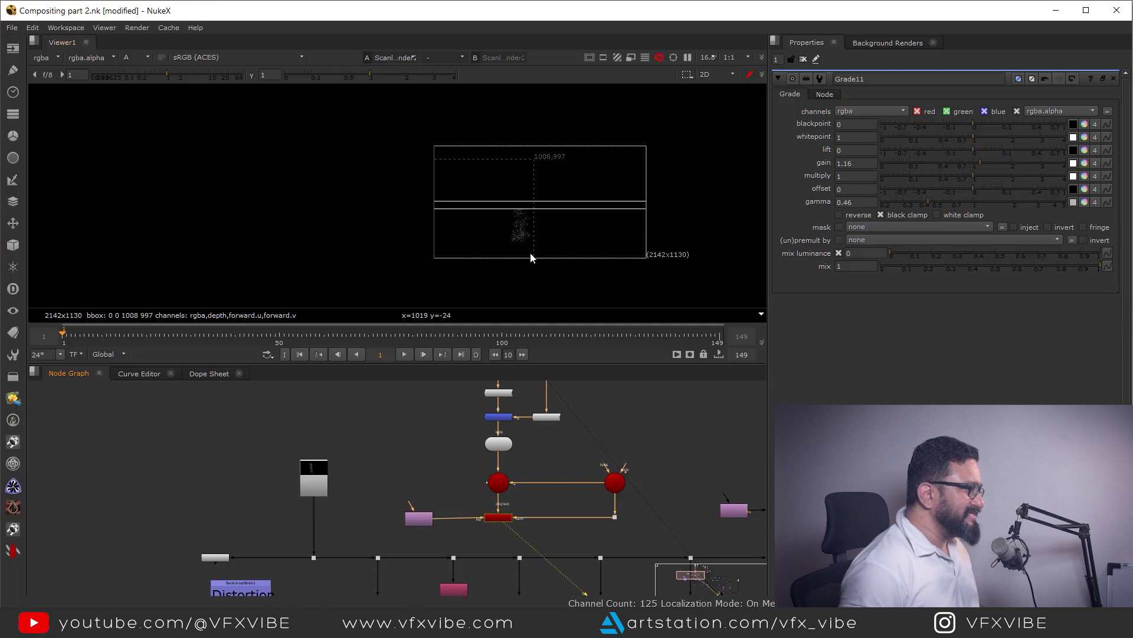
middle_drag(570, 267, 580, 303)
scroll(580, 185, down, 5)
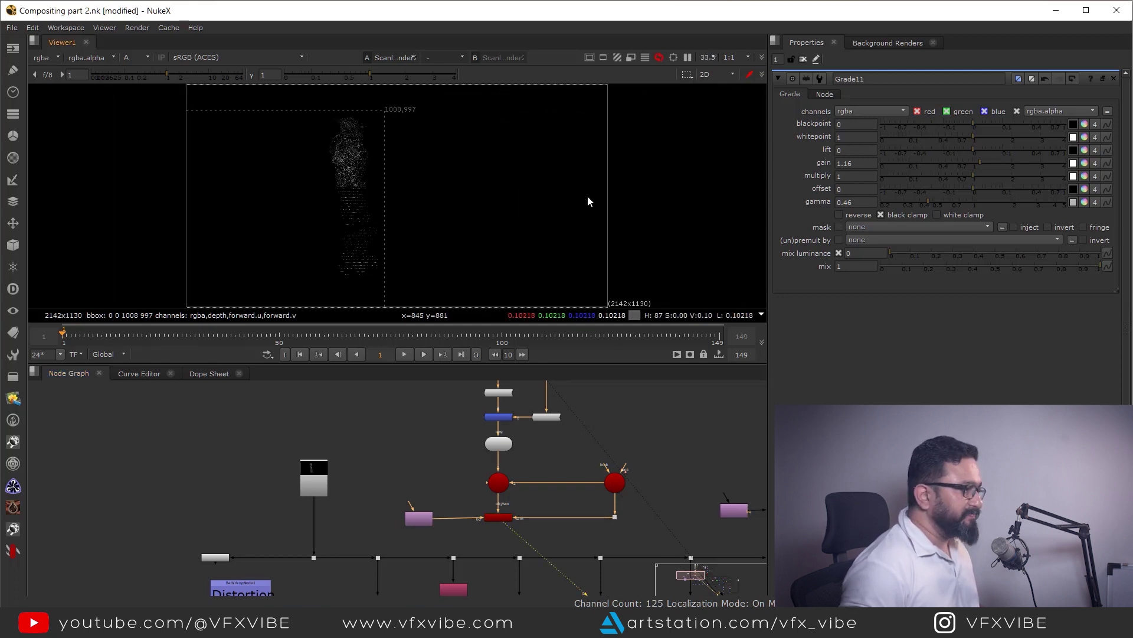
scroll(479, 241, up, 4)
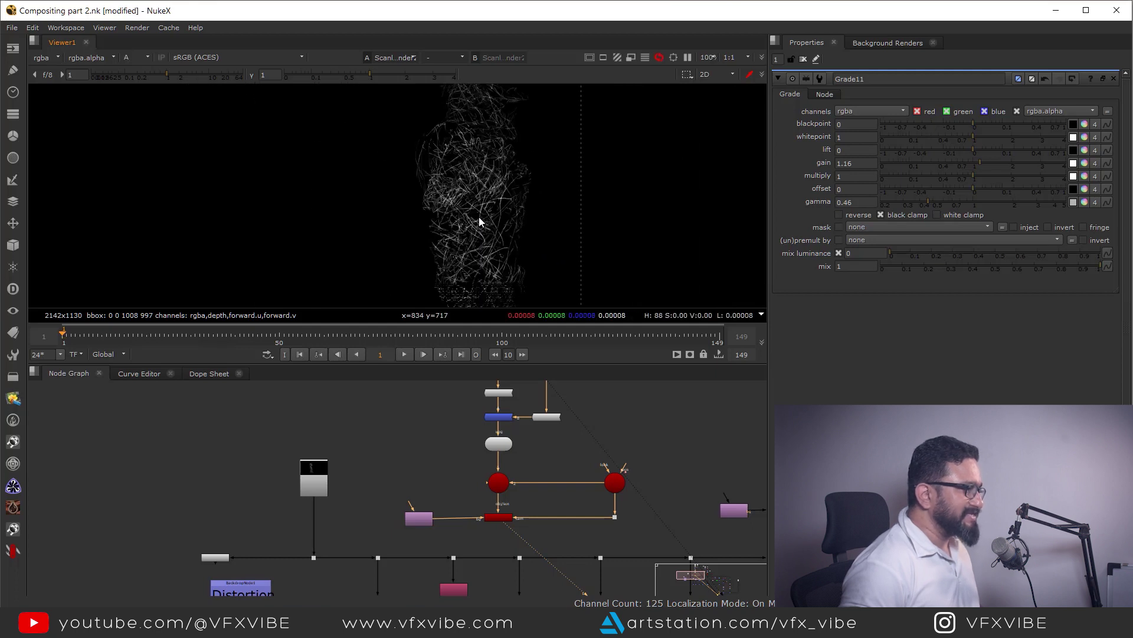
scroll(537, 479, down, 3)
View the Merge1 and Merge2 outputs to examine where in the light-pass chain the scratches should be applied
drag(466, 396, 590, 512)
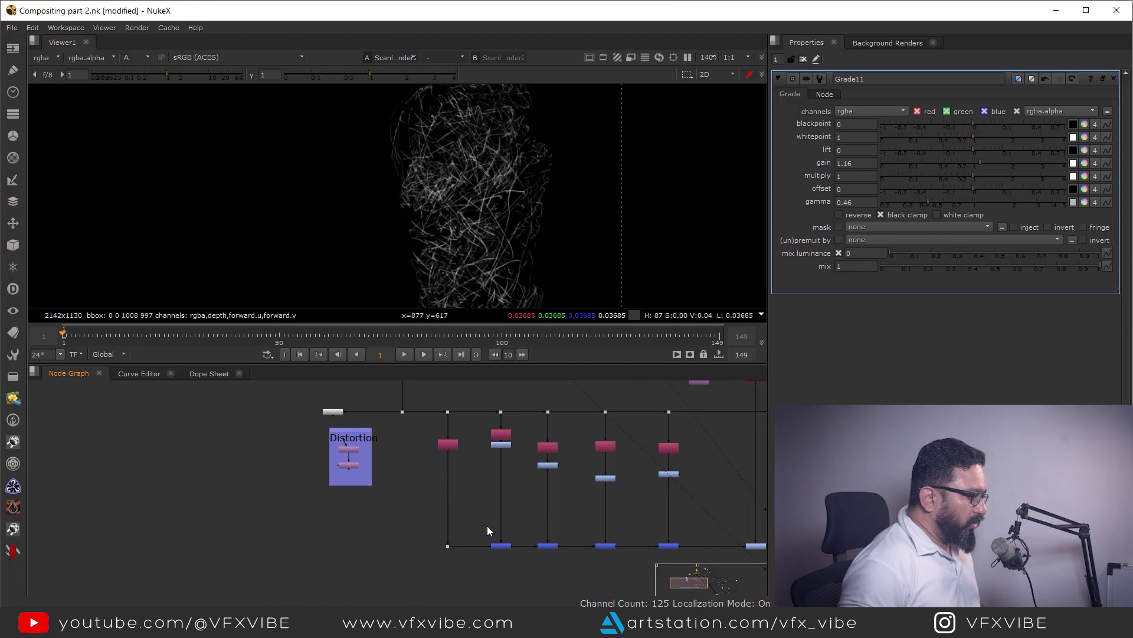
drag(487, 526, 432, 549)
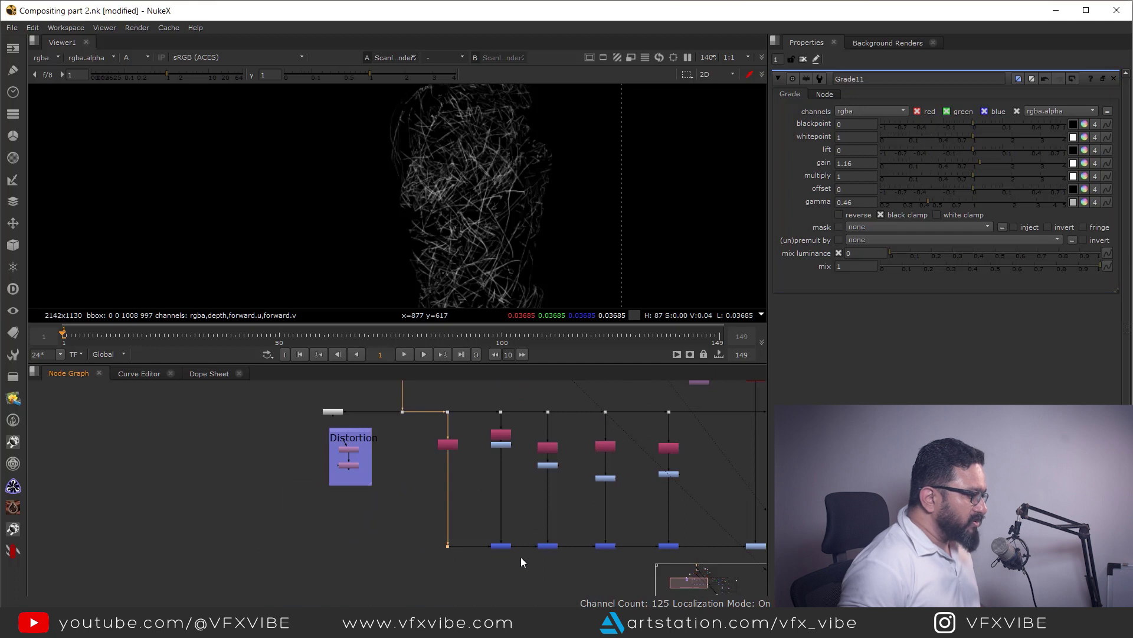
key(1)
drag(521, 533, 472, 574)
key(a)
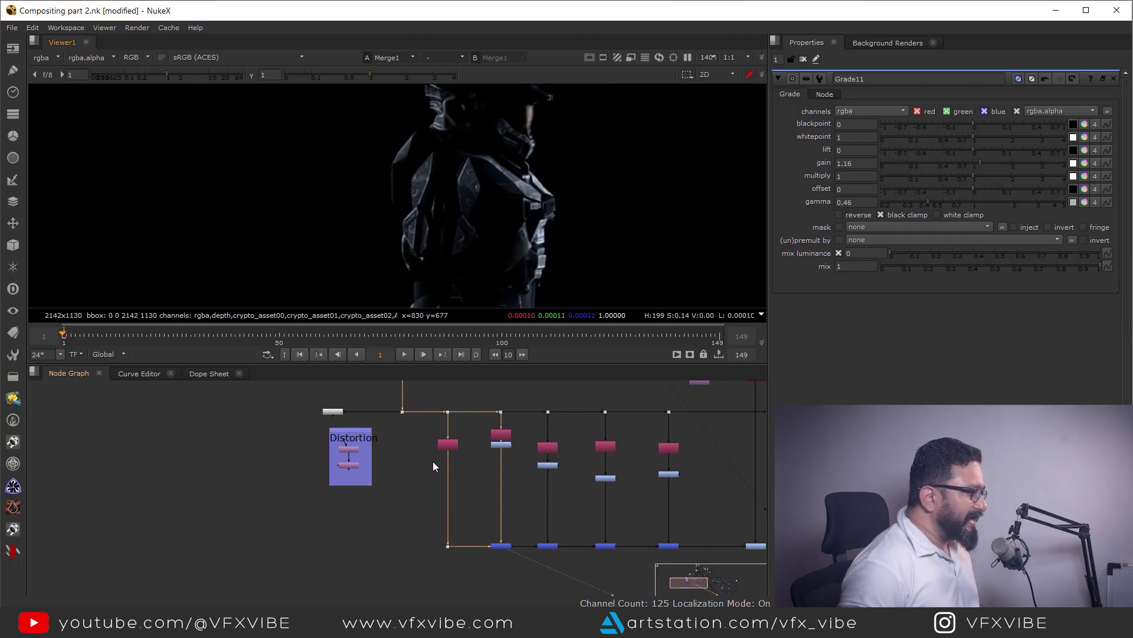
scroll(433, 462, down, 3)
drag(325, 450, 475, 568)
drag(386, 419, 413, 447)
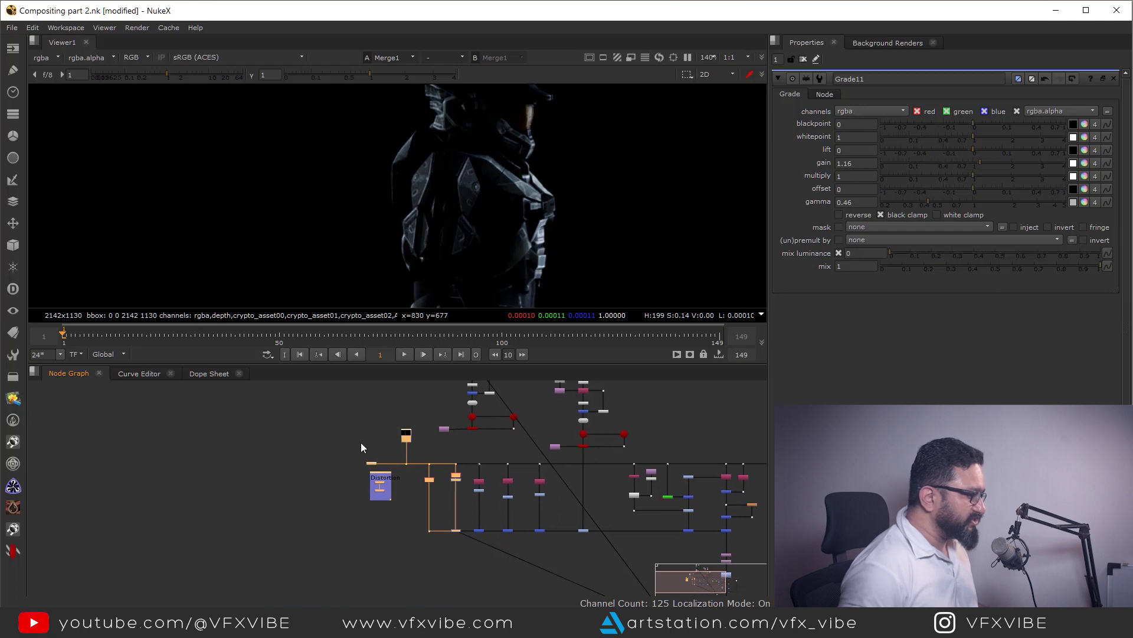
scroll(458, 520, up, 3)
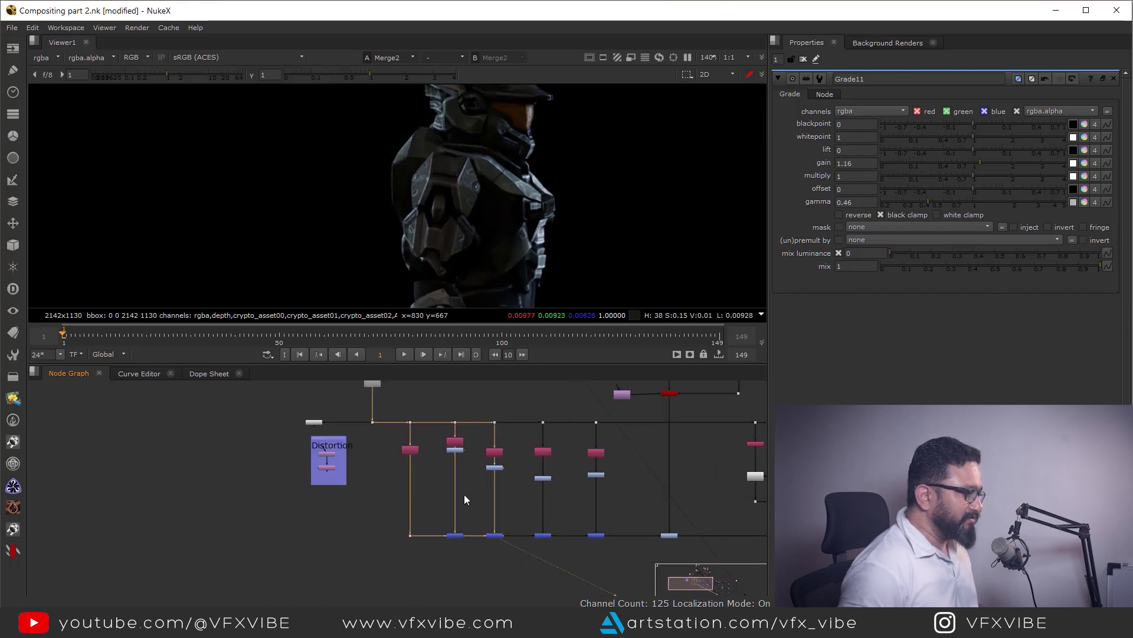
middle_drag(475, 491, 477, 510)
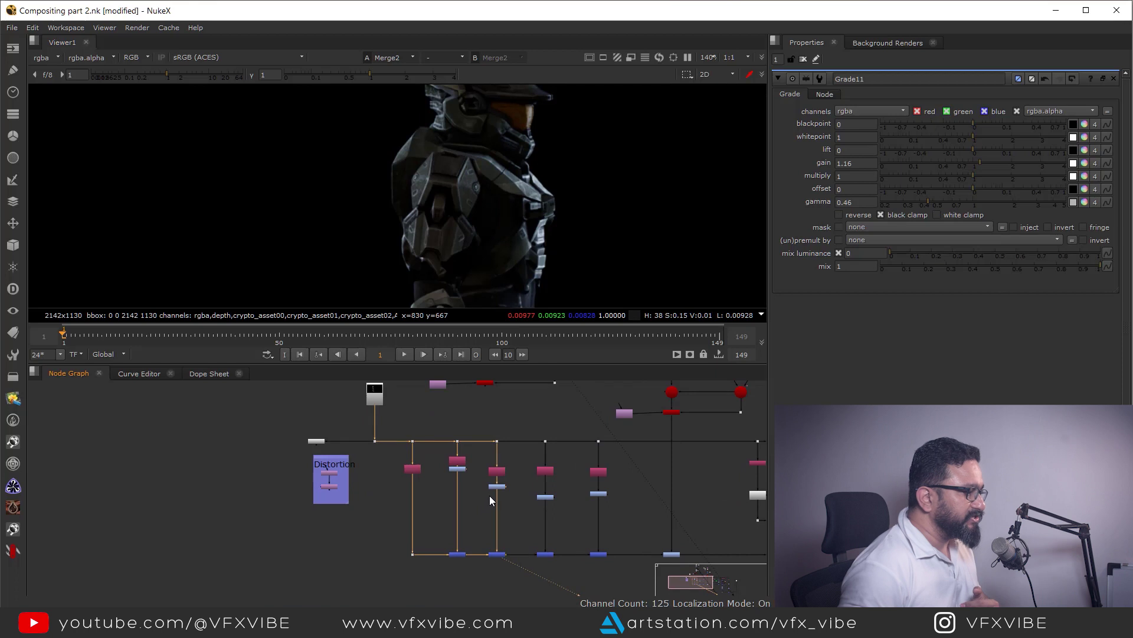
scroll(495, 207, down, 1)
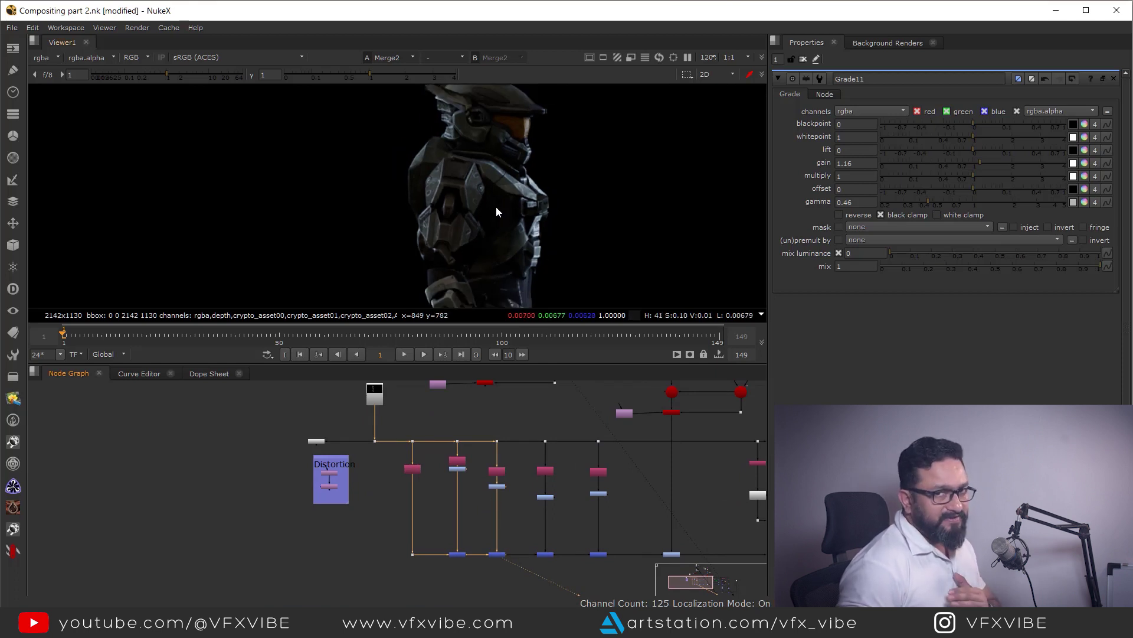
scroll(436, 413, down, 2)
Move the Read node, the Distortion group and the first three pass branches aside to make room after Merge2
drag(351, 415, 502, 556)
shift+drag(475, 412, 478, 405)
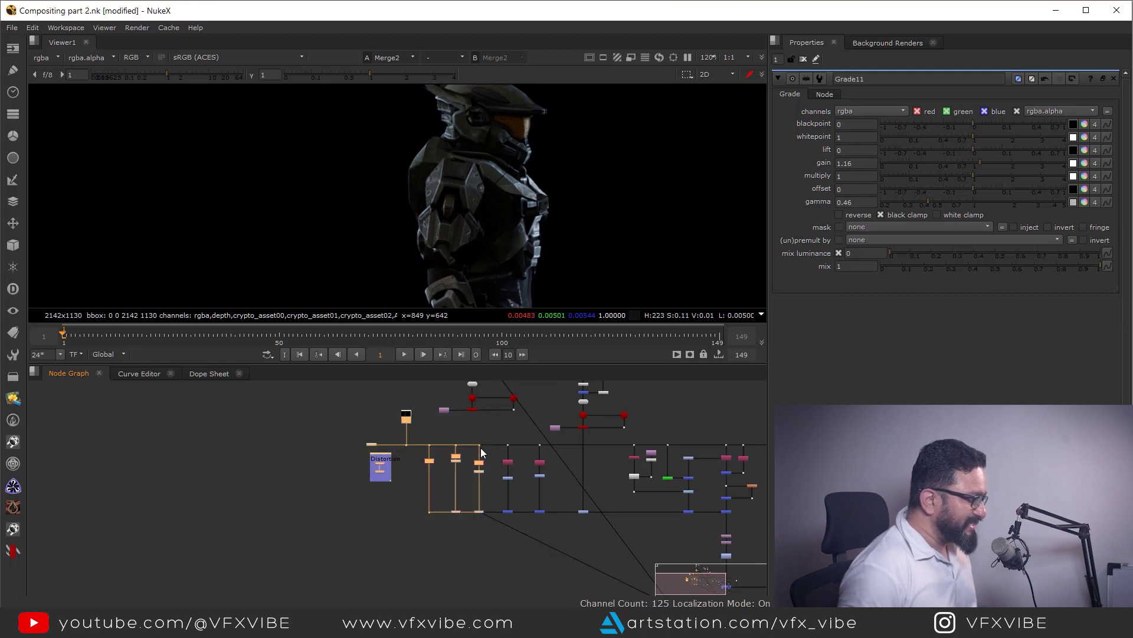
drag(478, 466, 447, 465)
click(466, 480)
scroll(483, 490, up, 3)
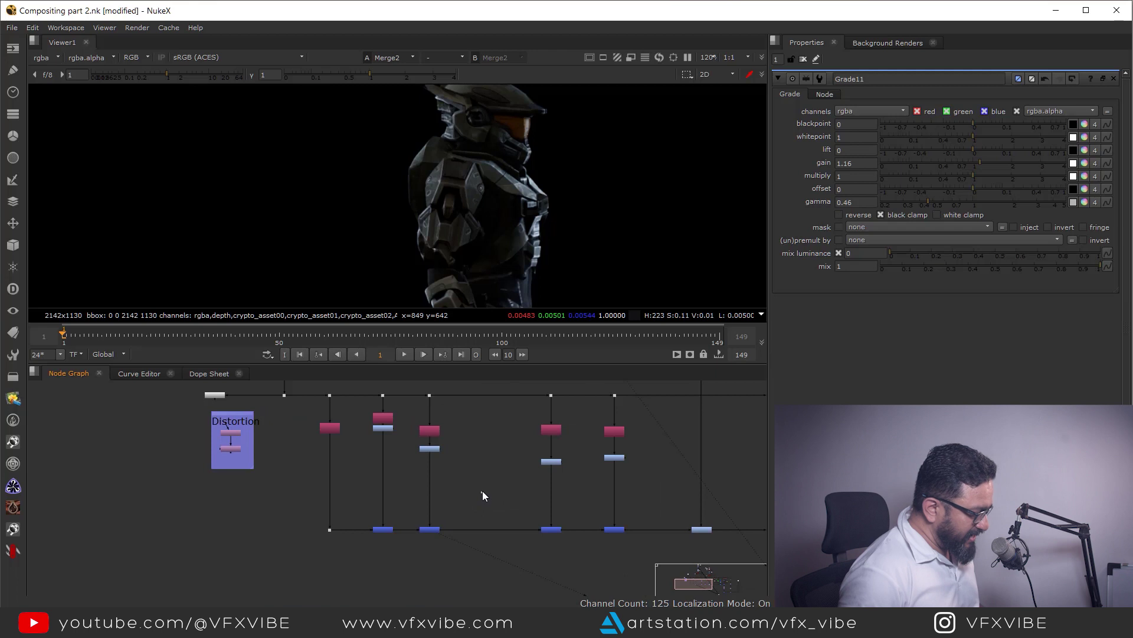
Insert a Grade node after Merge2 and connect its mask to the scratch ScanlineRender
key(g)
scroll(484, 481, up, 2)
drag(479, 487, 478, 437)
middle_drag(509, 549, 490, 368)
drag(465, 487, 463, 540)
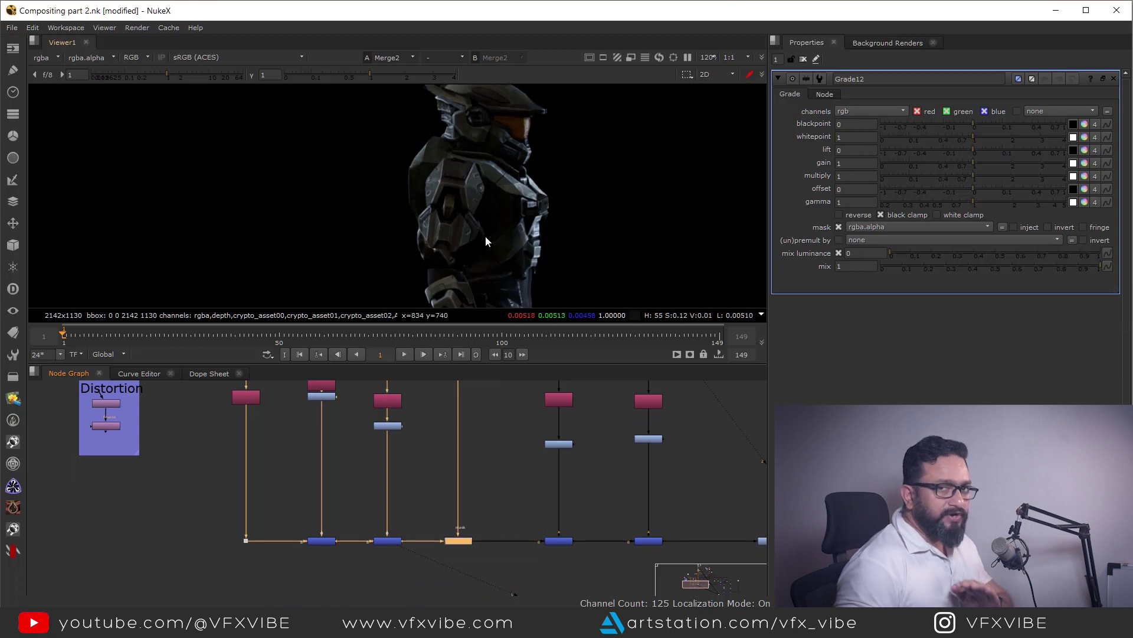
Set Grade12's gain to 4, view its output, and inspect the scratches on the armour
scroll(472, 212, up, 5)
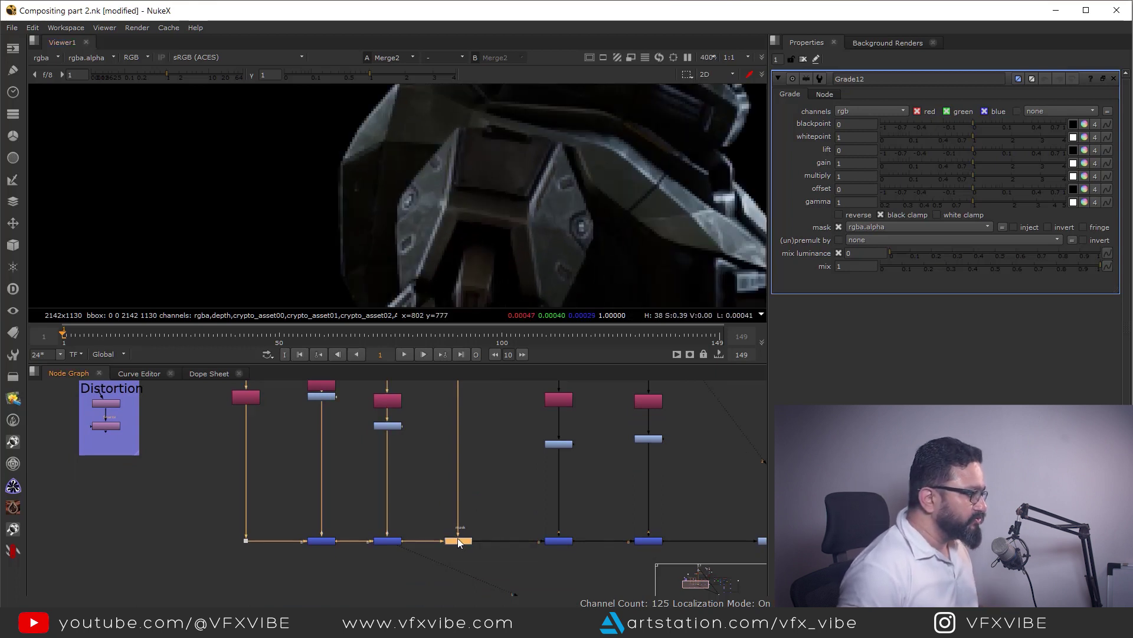
drag(976, 165, 1066, 165)
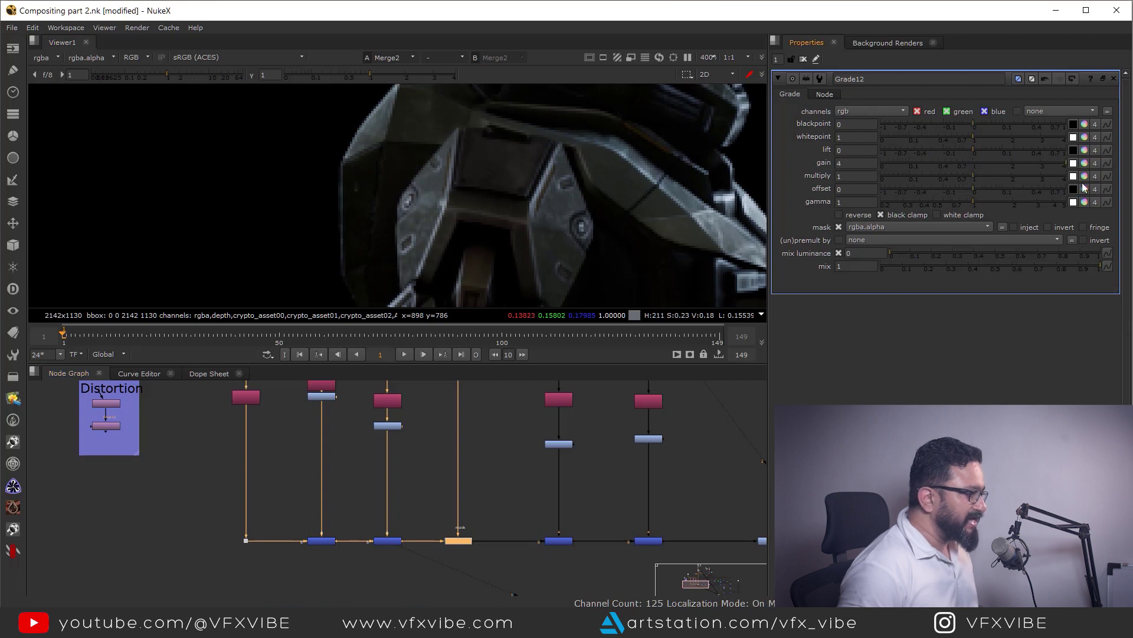
key(1)
scroll(528, 196, up, 4)
middle_drag(565, 249, 592, 249)
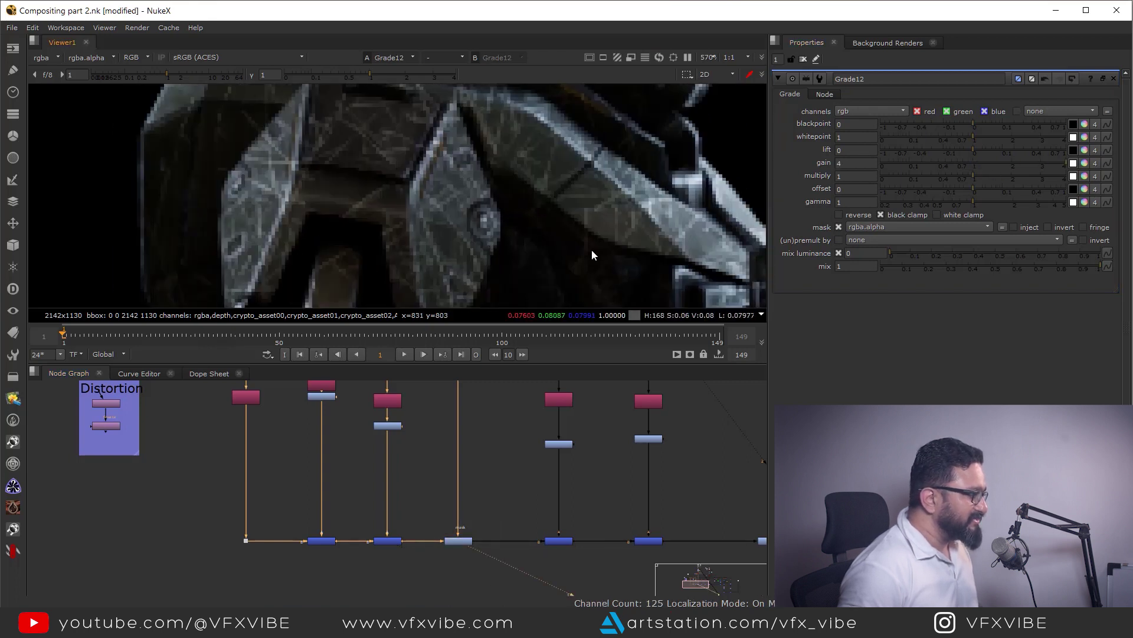
scroll(591, 249, down, 2)
scroll(572, 197, down, 4)
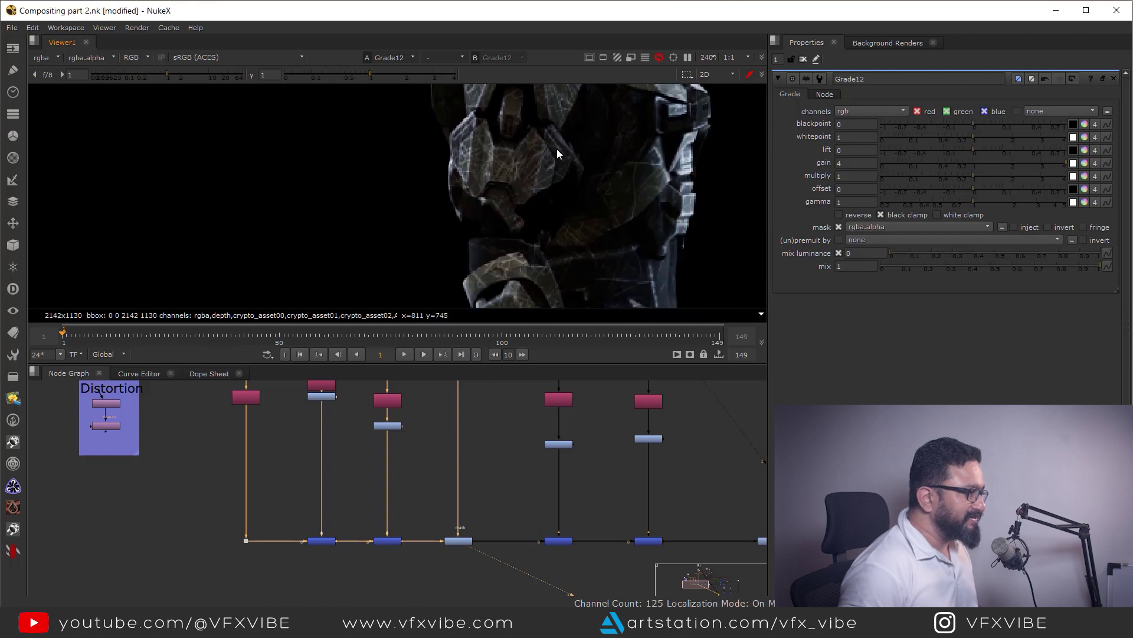
middle_drag(564, 226, 608, 232)
Reduce Grade12's gain to 2.16 and check the scratches over the body and helmet
drag(1060, 164, 1019, 171)
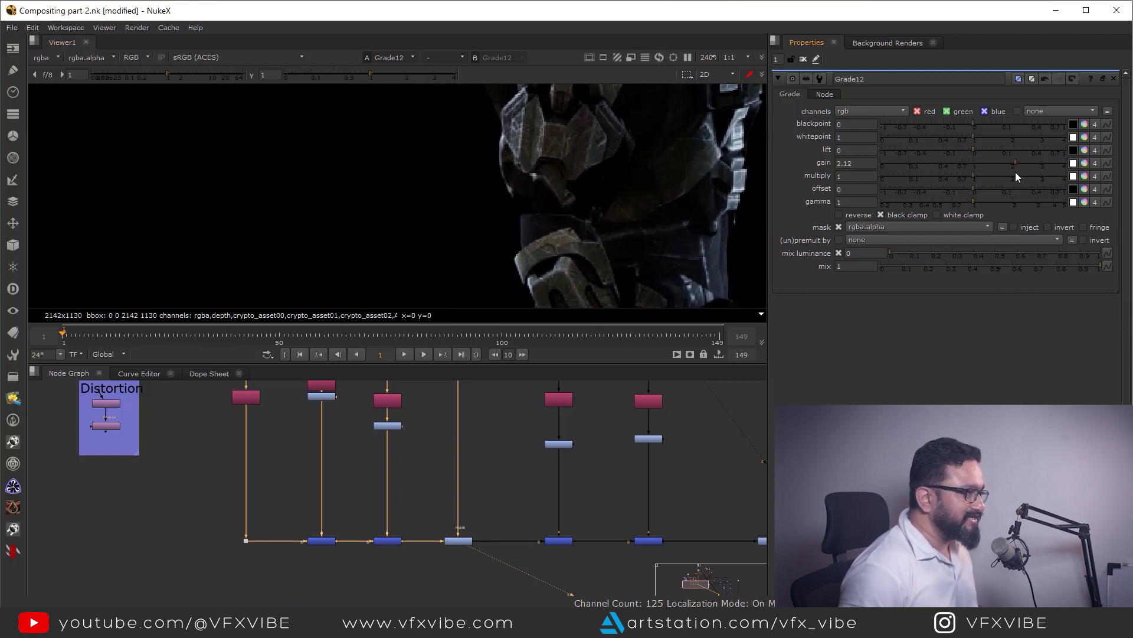
scroll(547, 261, down, 4)
scroll(530, 224, up, 5)
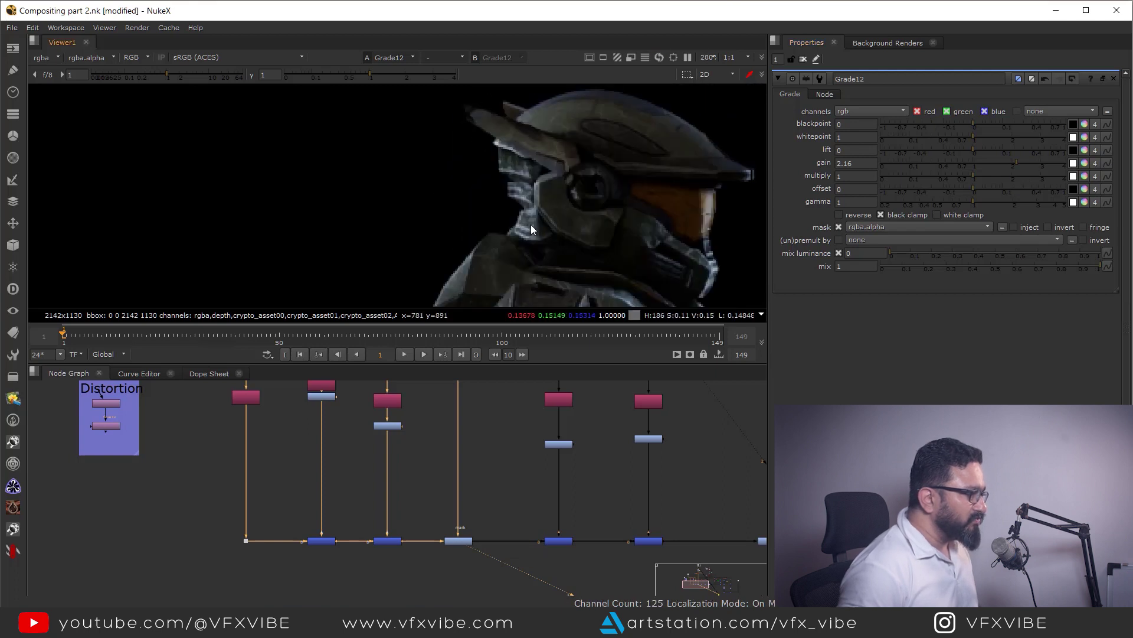
middle_drag(493, 420, 509, 470)
middle_drag(530, 263, 502, 280)
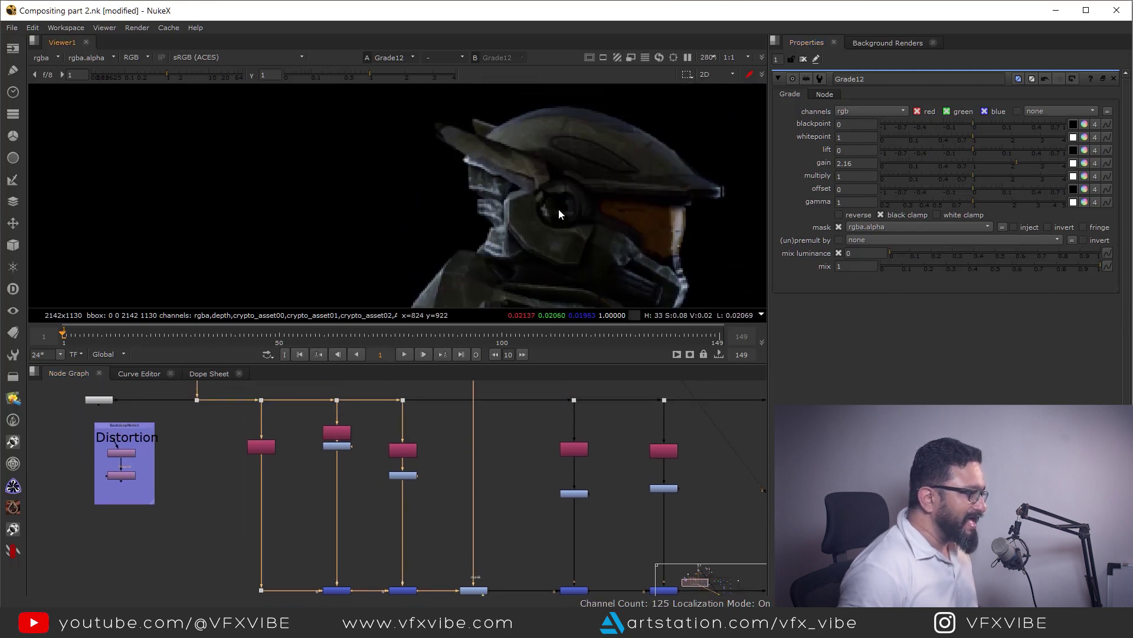
middle_drag(559, 209, 549, 249)
Move the scratch texture nodes up to open space below Grade11
middle_drag(472, 417, 522, 572)
middle_drag(527, 449, 545, 527)
scroll(545, 527, up, 2)
scroll(545, 527, down, 2)
drag(471, 410, 657, 555)
drag(545, 560, 544, 531)
click(501, 525)
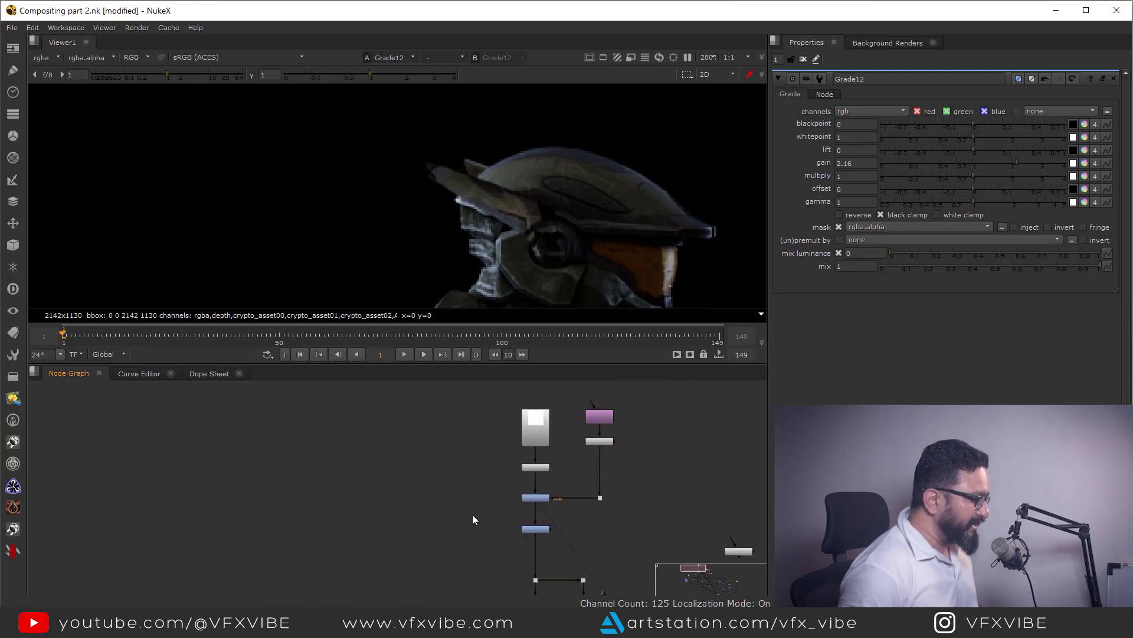
Duplicate Reformat8 and Noise4 on the free side of the scratch branch
scroll(563, 552, down, 3)
middle_drag(562, 517, 586, 462)
scroll(539, 515, up, 5)
scroll(544, 555, down, 3)
scroll(586, 463, up, 2)
drag(550, 409, 622, 498)
middle_drag(410, 534, 480, 493)
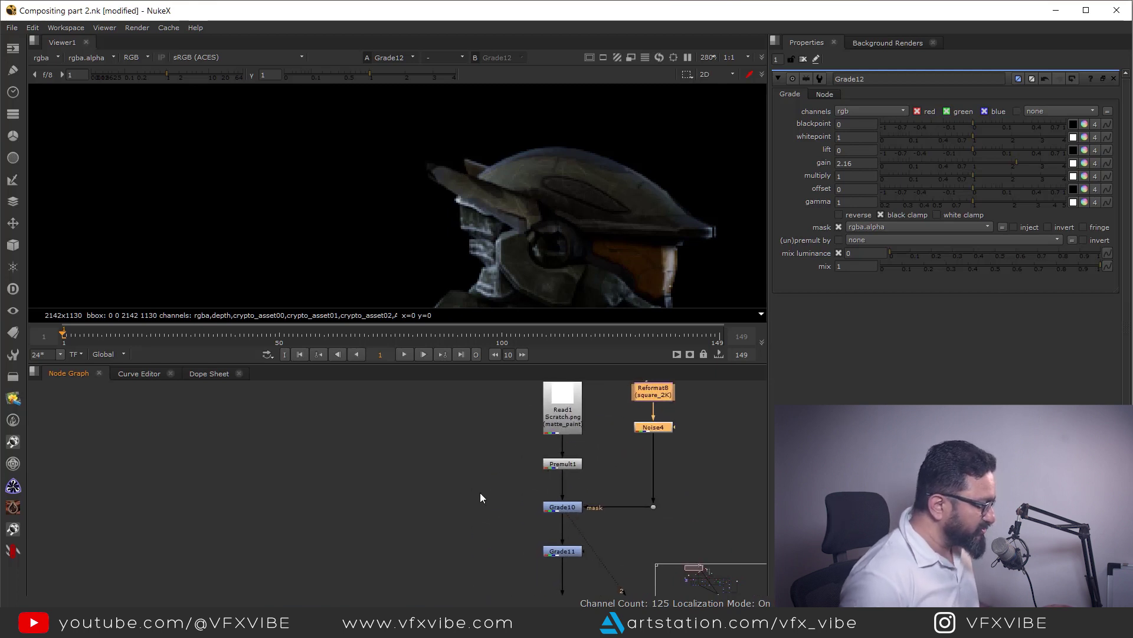
click(409, 522)
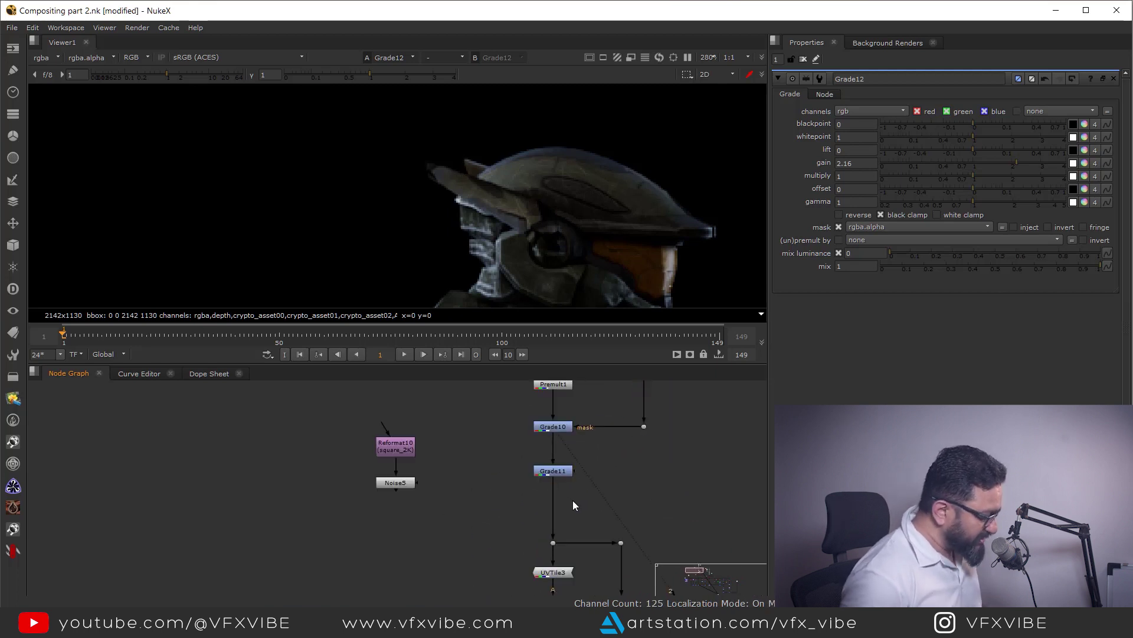
Add a Merge node below Grade11 and connect its A input to the duplicated Noise node
key(m)
drag(550, 508, 396, 482)
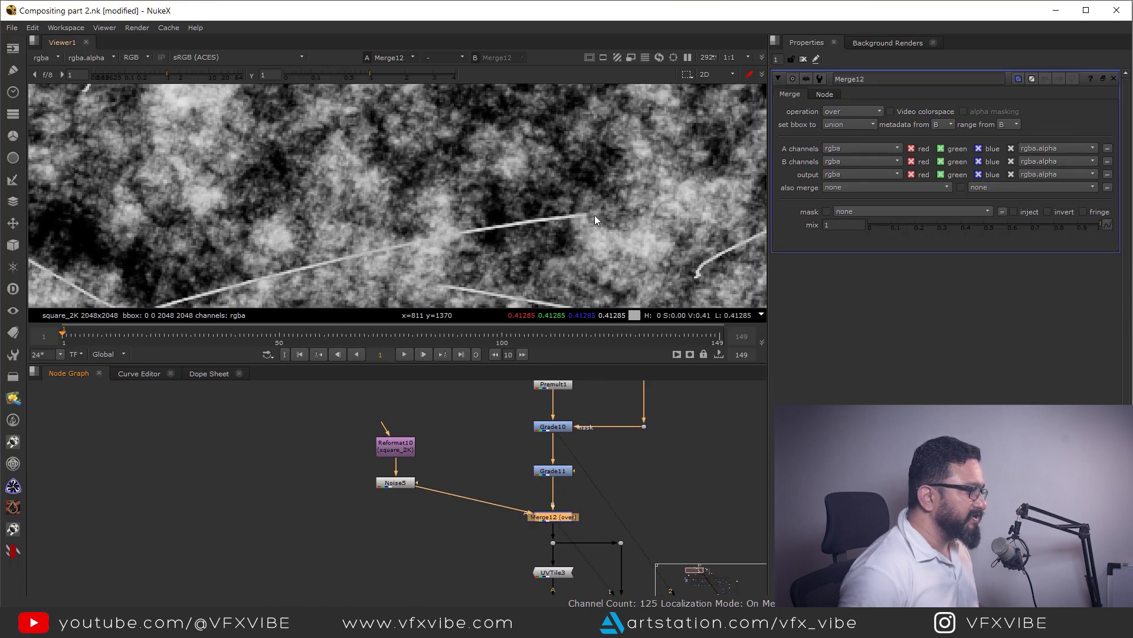
Set Merge12's operation to screen to combine the noise with the scratches
click(853, 111)
click(850, 287)
scroll(413, 185, up, 5)
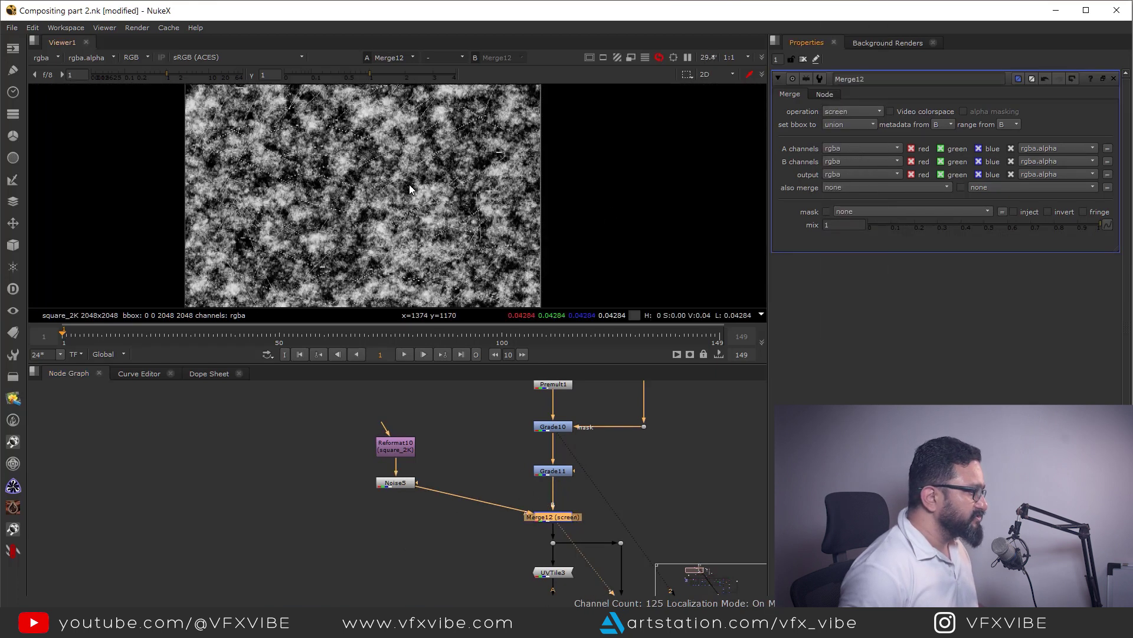
Adjust Noise5 to an x/ysize of 54, gain of 0.465 and gamma of 0.525
double_click(395, 482)
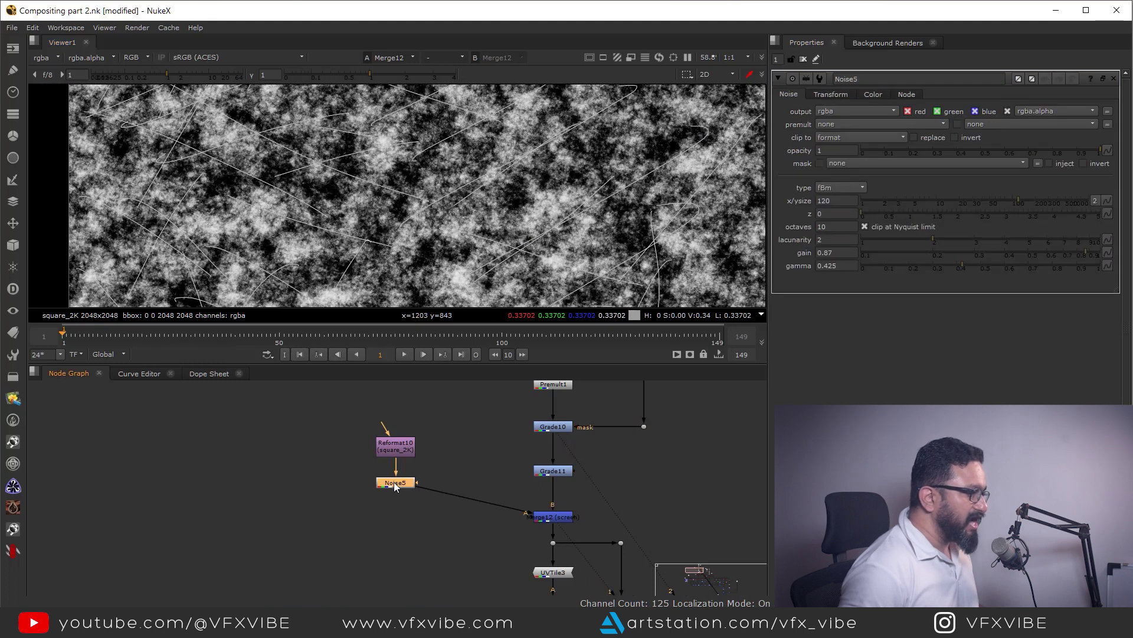
drag(963, 265, 1030, 250)
click(1027, 252)
scroll(553, 214, down, 5)
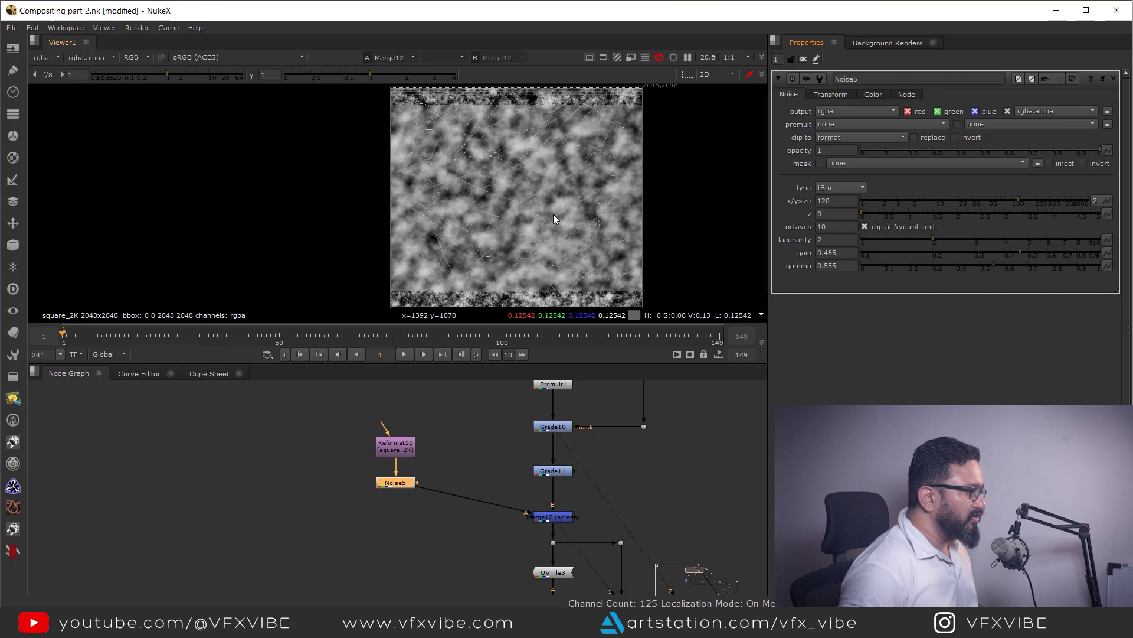
drag(1013, 200, 993, 205)
drag(988, 264, 986, 264)
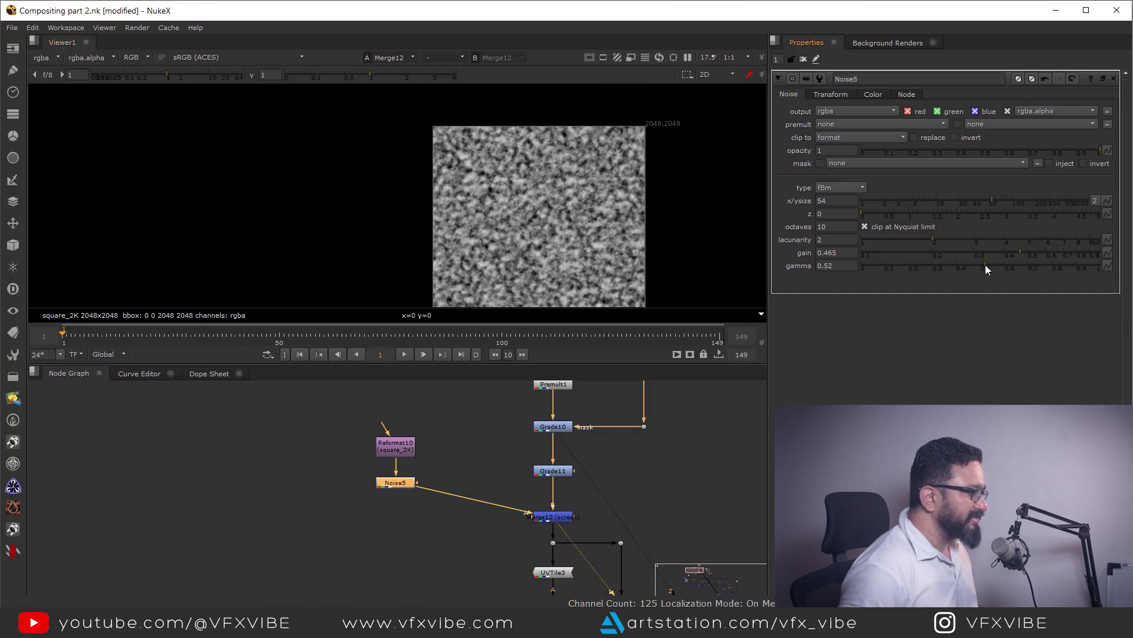
View the ScanlineRender output and check the noise projected over the character's body and helmet
drag(444, 419, 392, 522)
middle_drag(590, 591, 522, 310)
click(485, 434)
key(1)
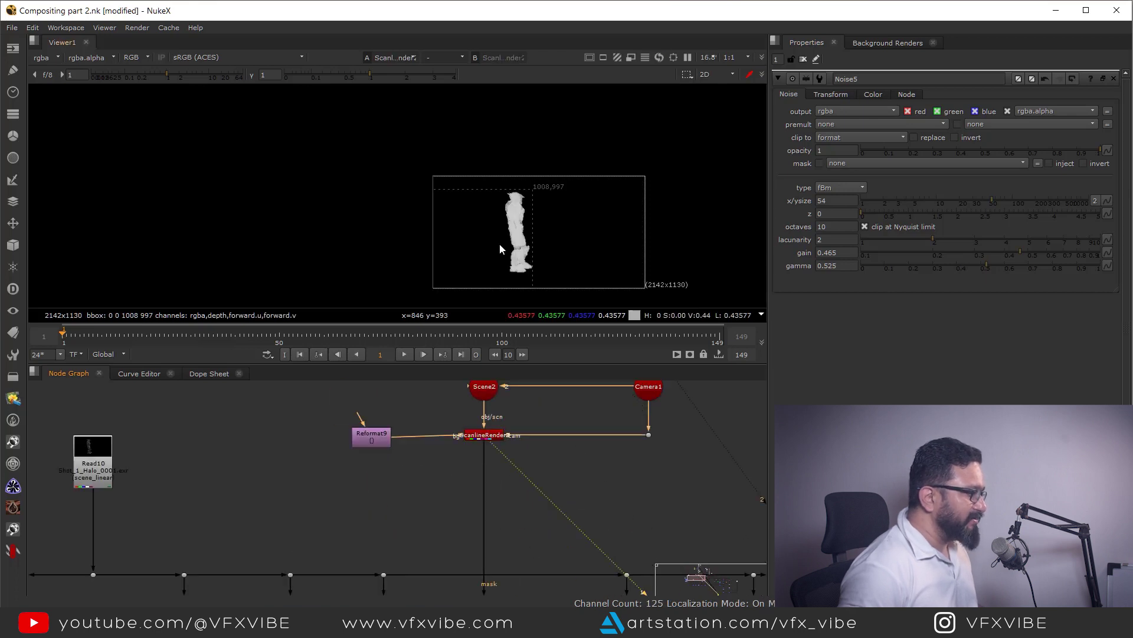
scroll(499, 242, up, 5)
scroll(542, 219, up, 4)
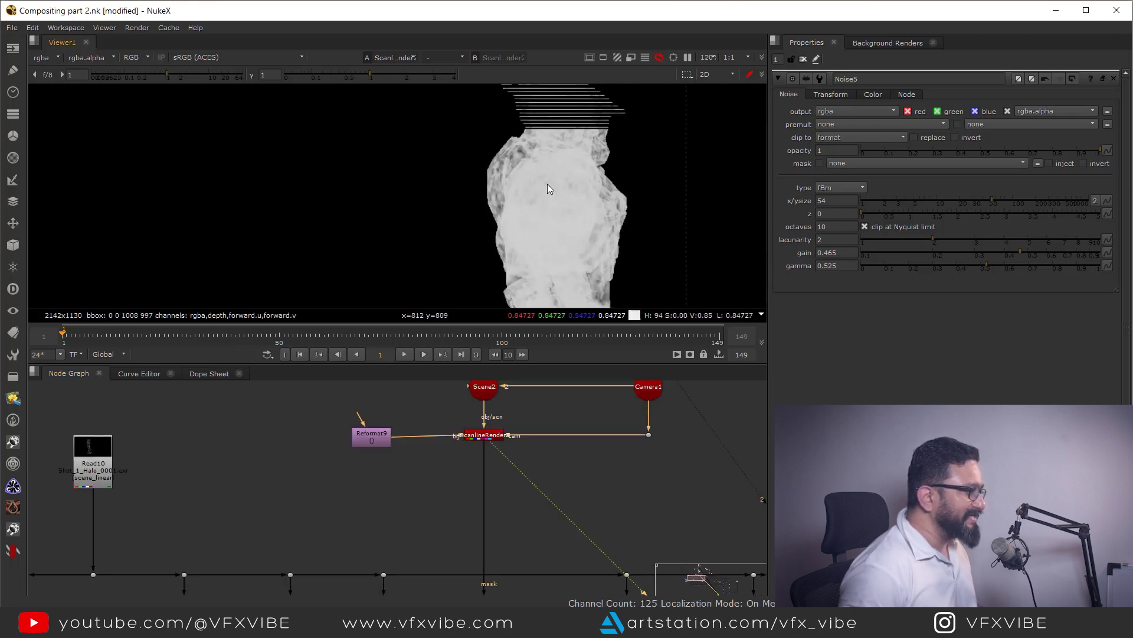
scroll(553, 179, up, 3)
scroll(547, 496, down, 4)
View the Merge7 composite and toggle Grade12 to compare its effect on the armour and helmet
middle_drag(590, 584, 548, 453)
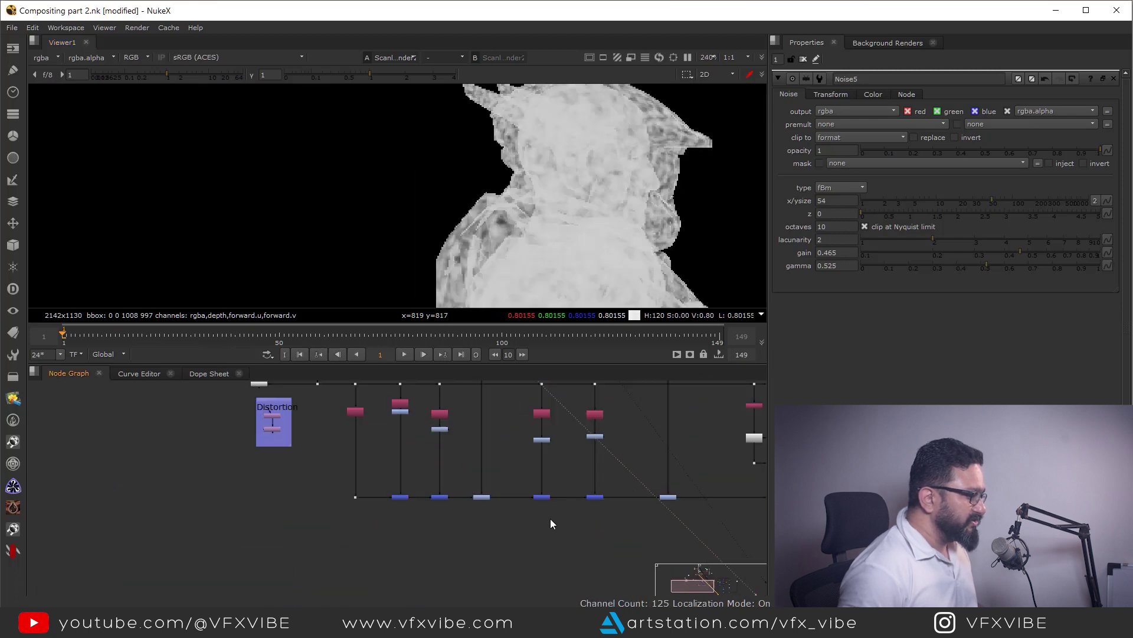
middle_drag(551, 519, 547, 485)
scroll(571, 495, down, 4)
scroll(636, 448, up, 4)
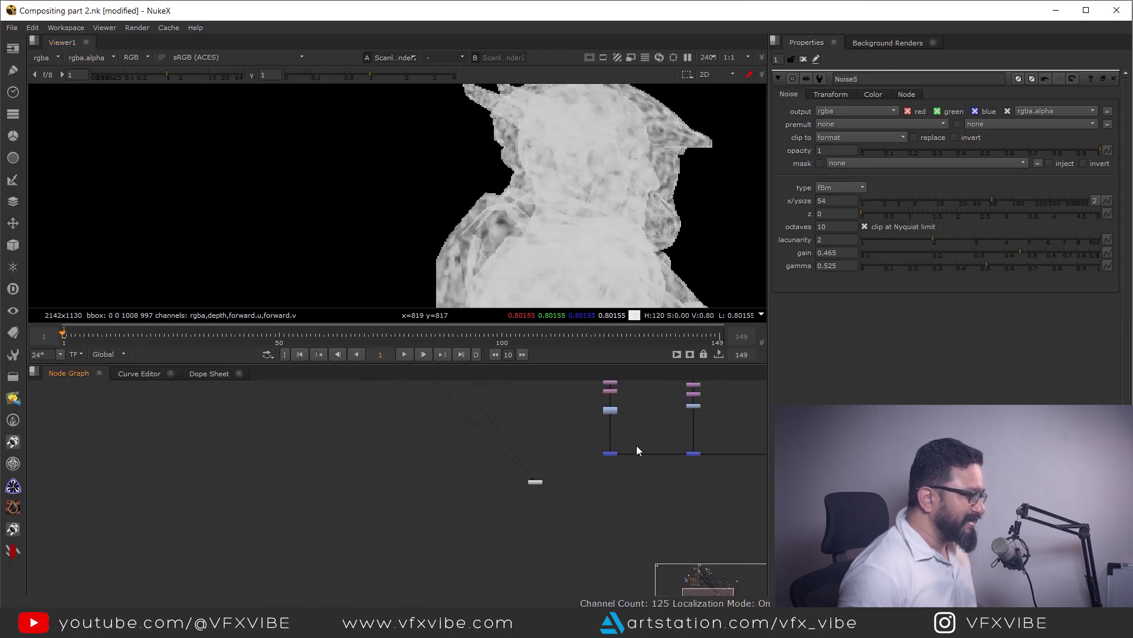
key(1)
scroll(441, 478, up, 2)
middle_drag(441, 478, 476, 382)
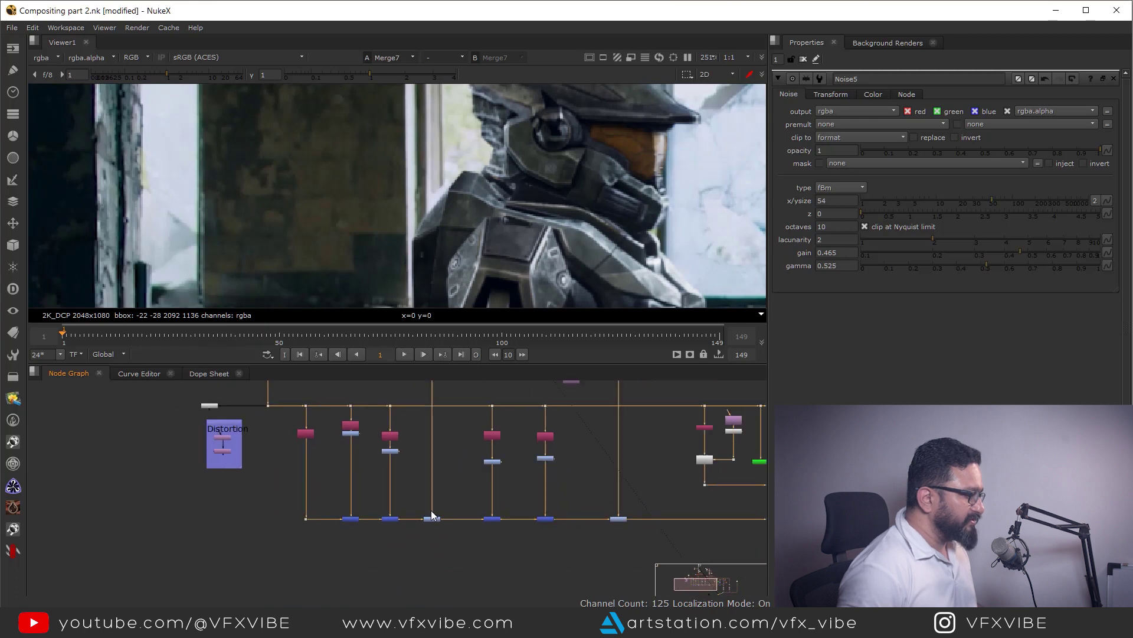
scroll(433, 519, up, 1)
click(433, 520)
key(d)
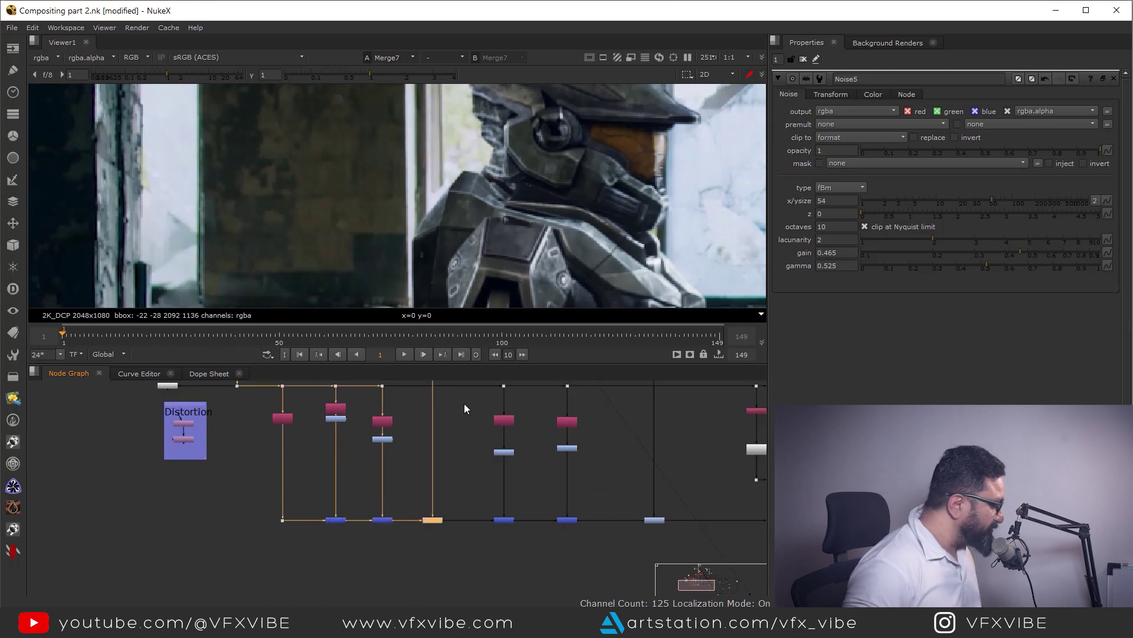
scroll(541, 232, up, 3)
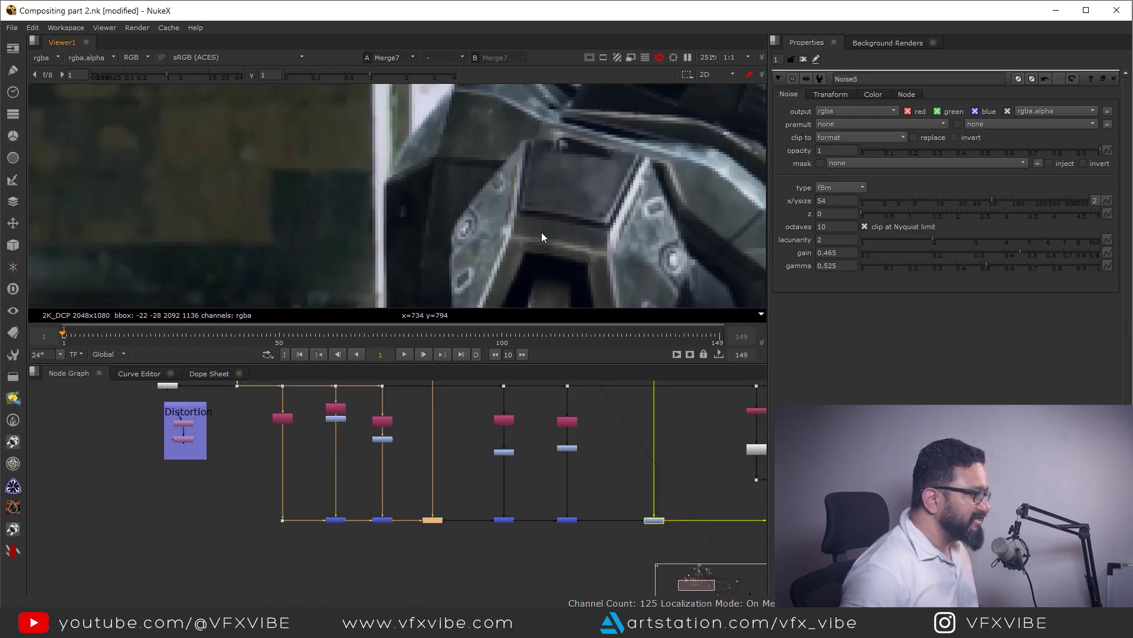
middle_drag(547, 181, 531, 296)
middle_drag(579, 132, 549, 259)
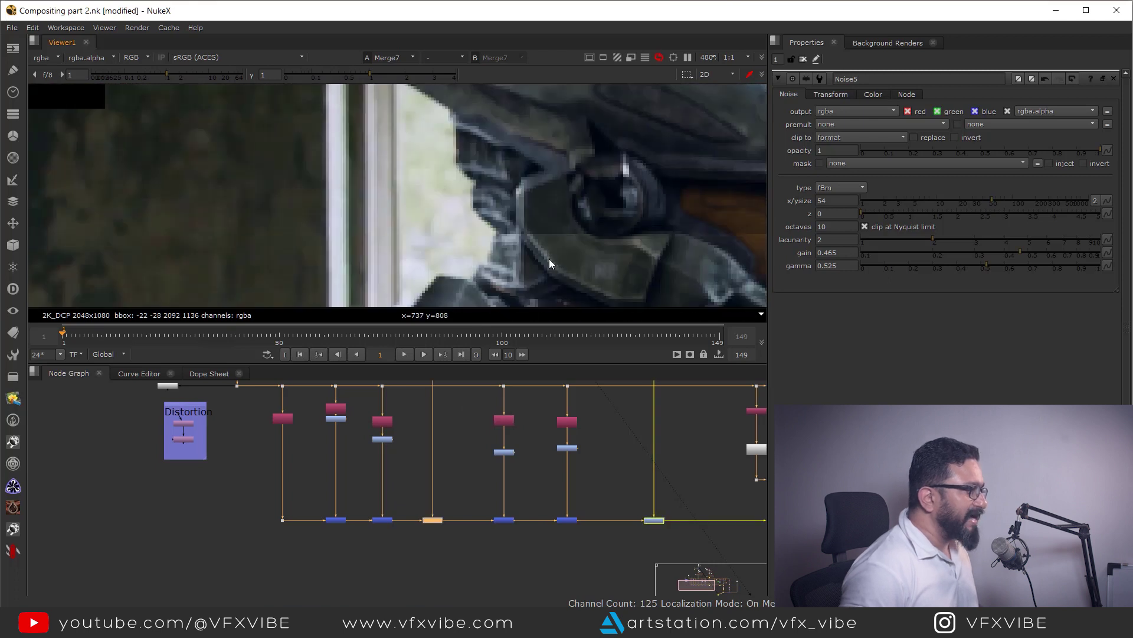
Reduce Noise5's x/ysize to 31
middle_drag(413, 384, 500, 559)
scroll(517, 495, up, 2)
middle_drag(515, 397, 515, 497)
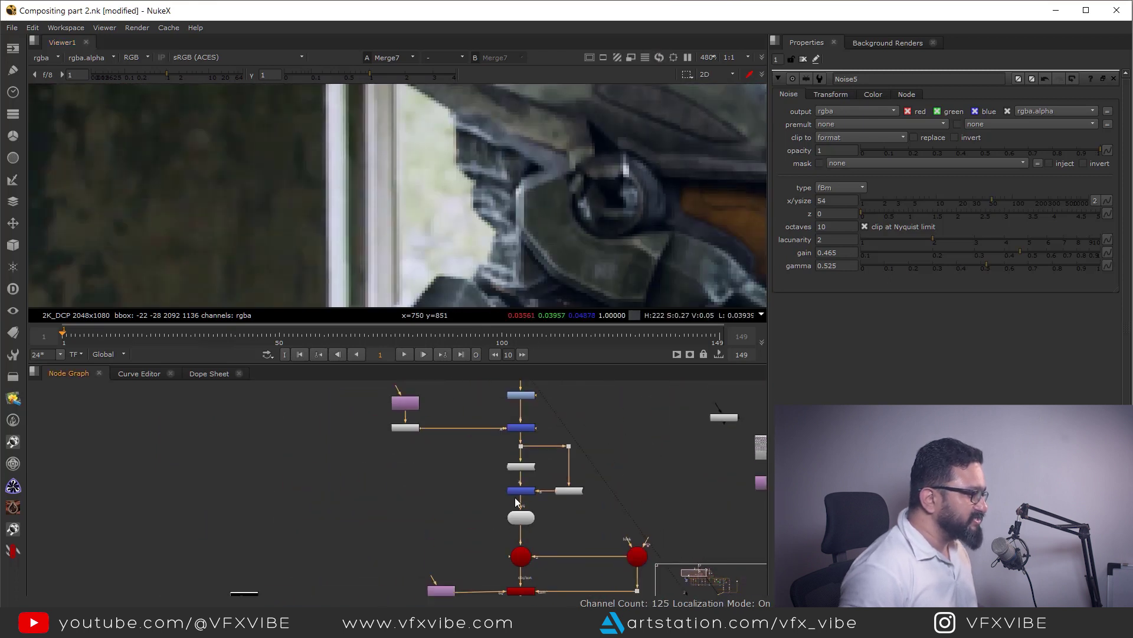
click(410, 430)
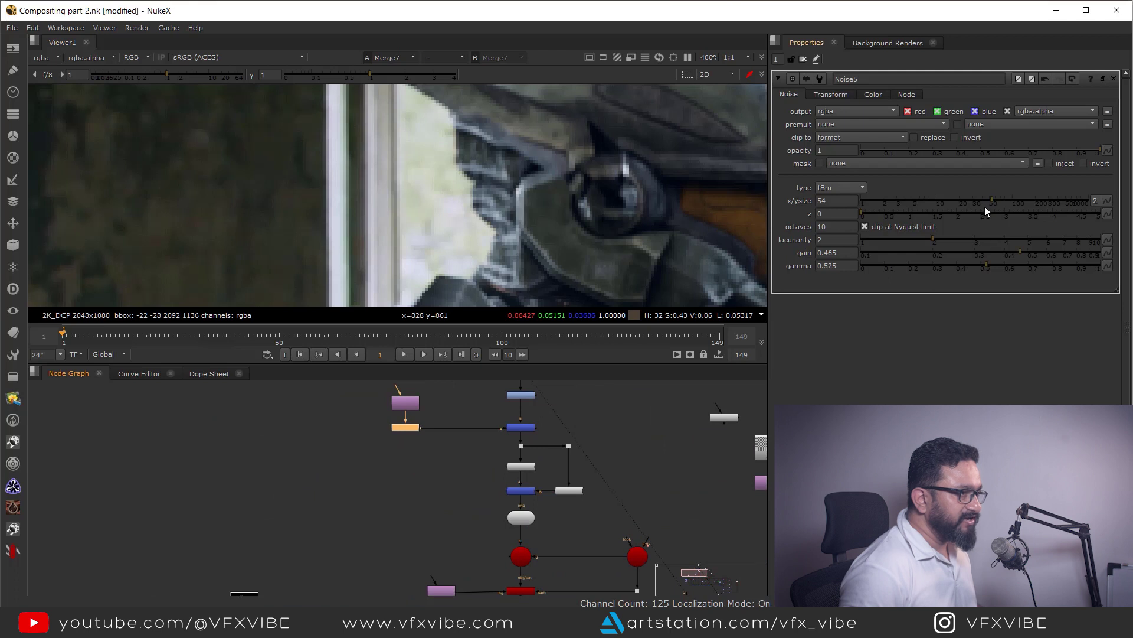
drag(989, 201, 974, 201)
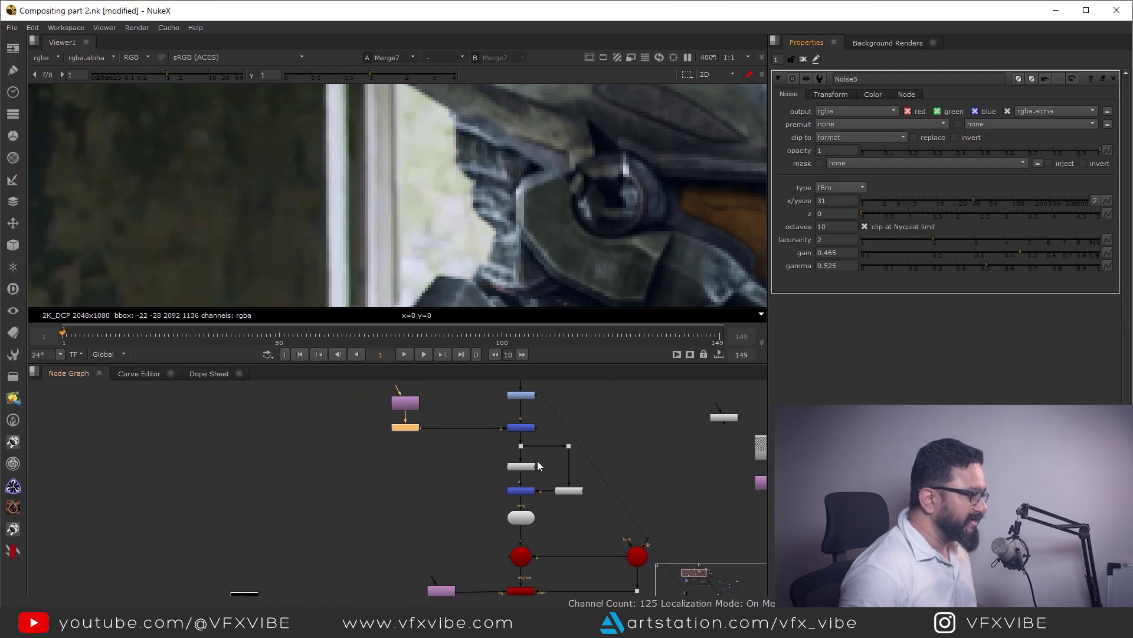
Check the noise in Merge12 and its projection over the character in the ScanlineRender output
click(521, 426)
key(1)
key(f)
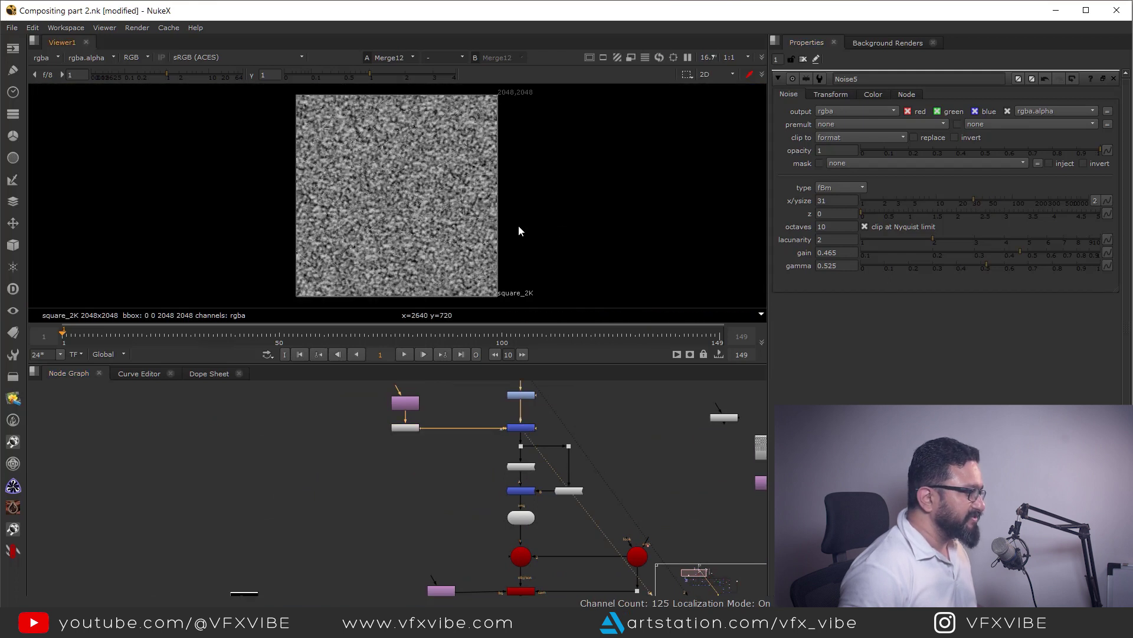
middle_drag(525, 588, 479, 455)
click(480, 451)
key(1)
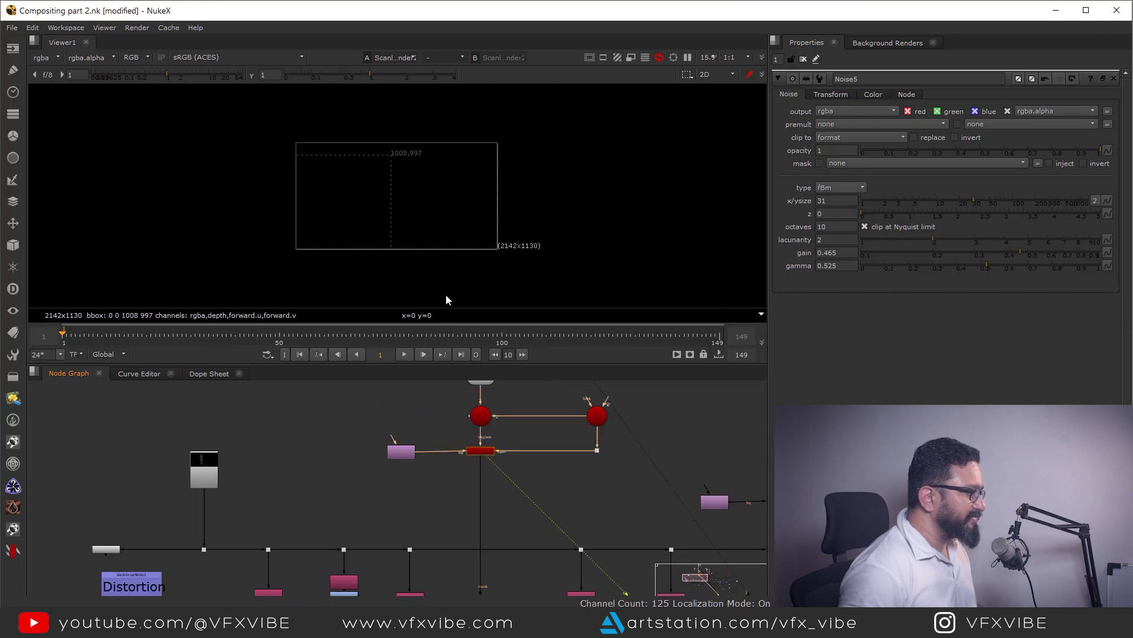
scroll(445, 240, up, 6)
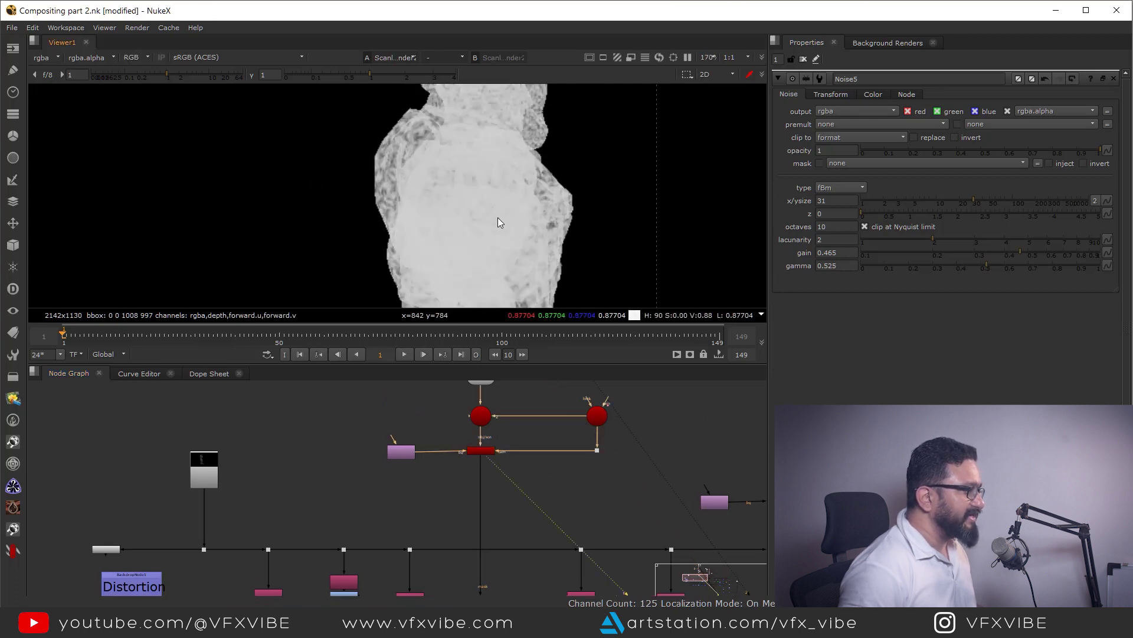
middle_drag(498, 218, 545, 263)
View Noise5 on its own and set its x/ysize to 36 and gamma to 0.45
middle_drag(432, 464, 454, 514)
click(423, 505)
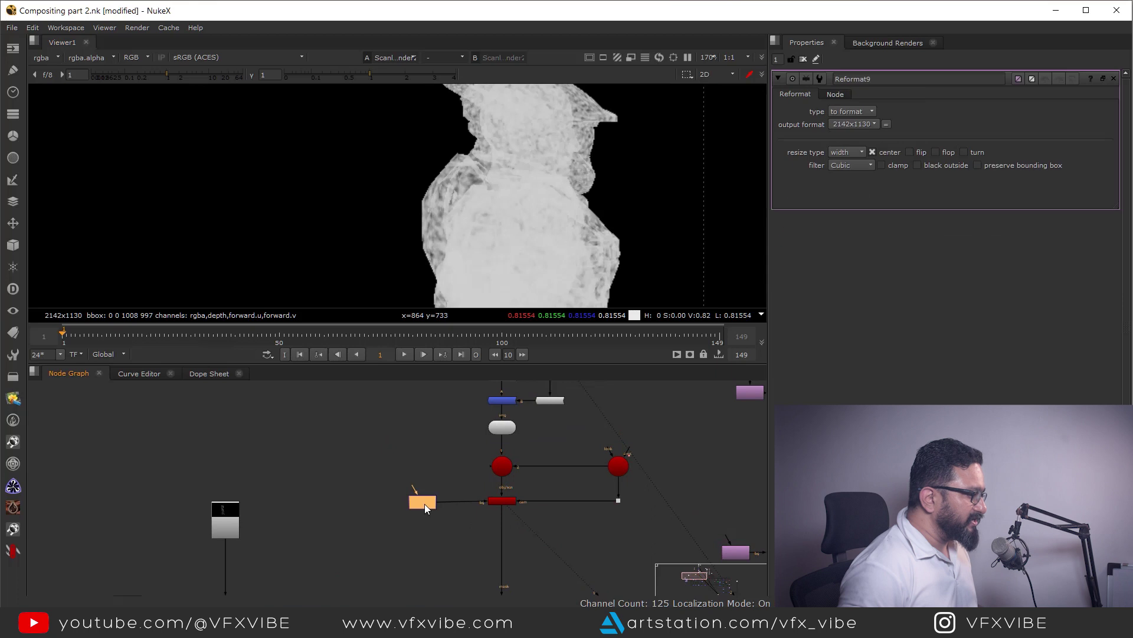
key(1)
click(442, 509)
scroll(441, 509, down, 2)
scroll(416, 447, up, 2)
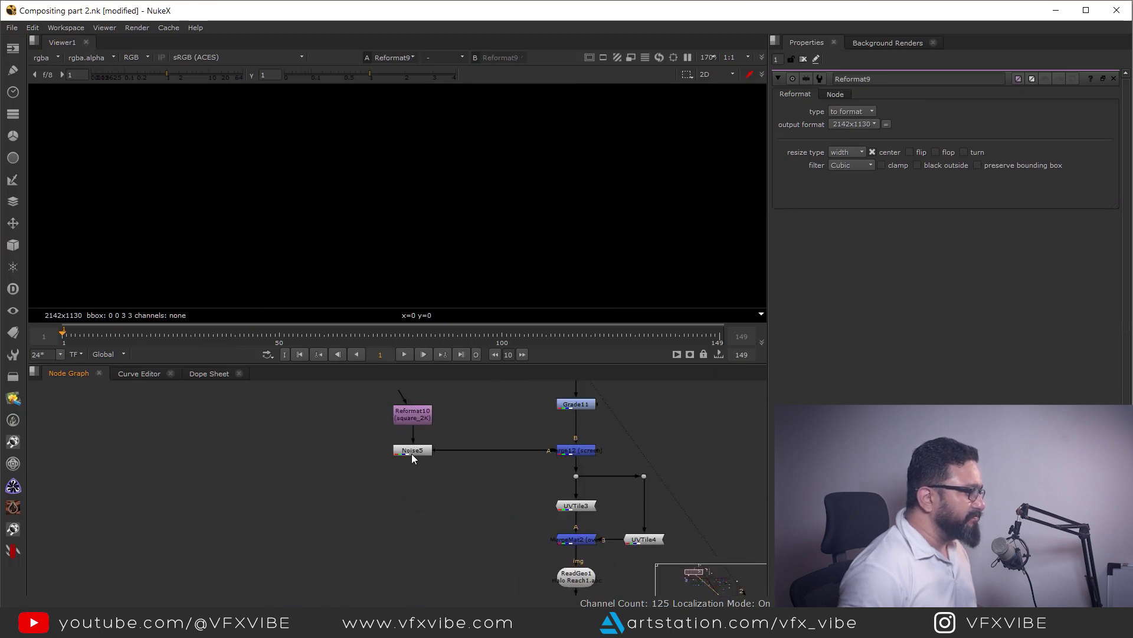
click(413, 451)
key(1)
scroll(516, 232, down, 6)
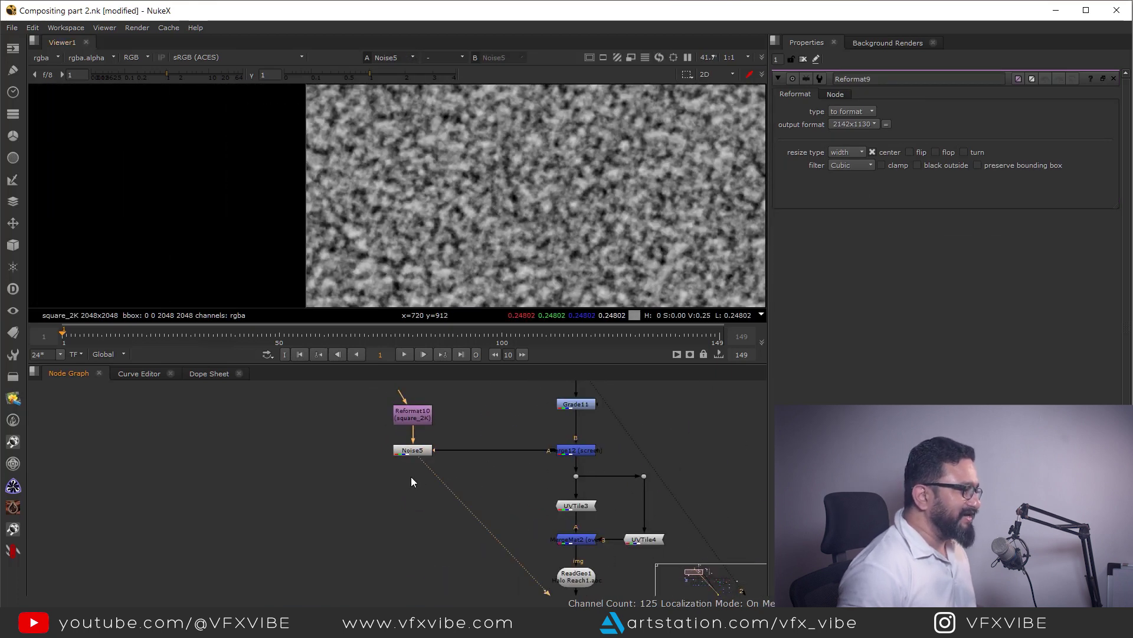
key(a)
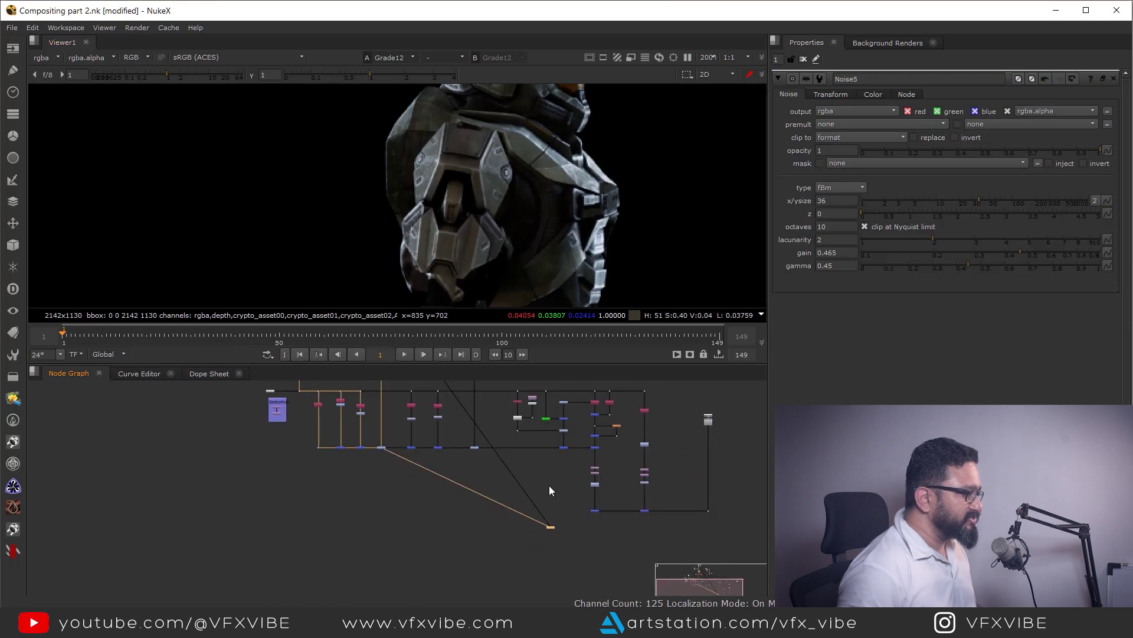
View the Merge7 composite and examine the noise detail on the shoulder armour
middle_drag(617, 508, 580, 423)
scroll(579, 423, up, 5)
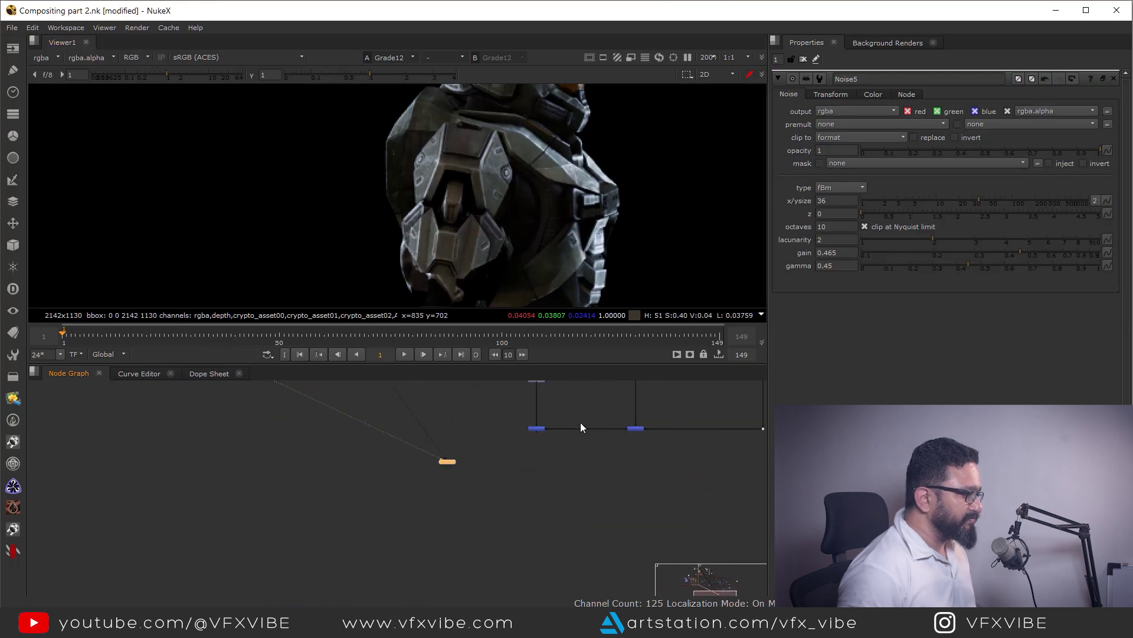
click(533, 427)
key(1)
middle_drag(413, 413, 545, 555)
middle_drag(406, 474, 568, 622)
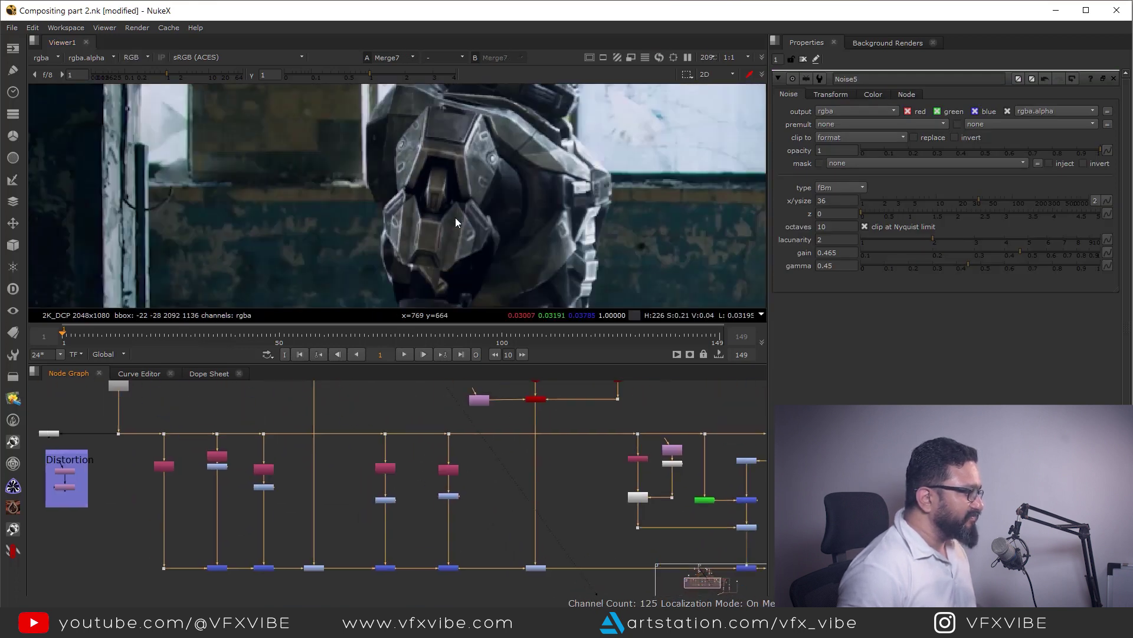
scroll(456, 218, up, 5)
middle_drag(459, 220, 492, 218)
Toggle the Grade node after Merge4 to compare its effect on the chest, shoulder and helmet
middle_drag(459, 564, 523, 564)
drag(575, 545, 643, 595)
key(d)
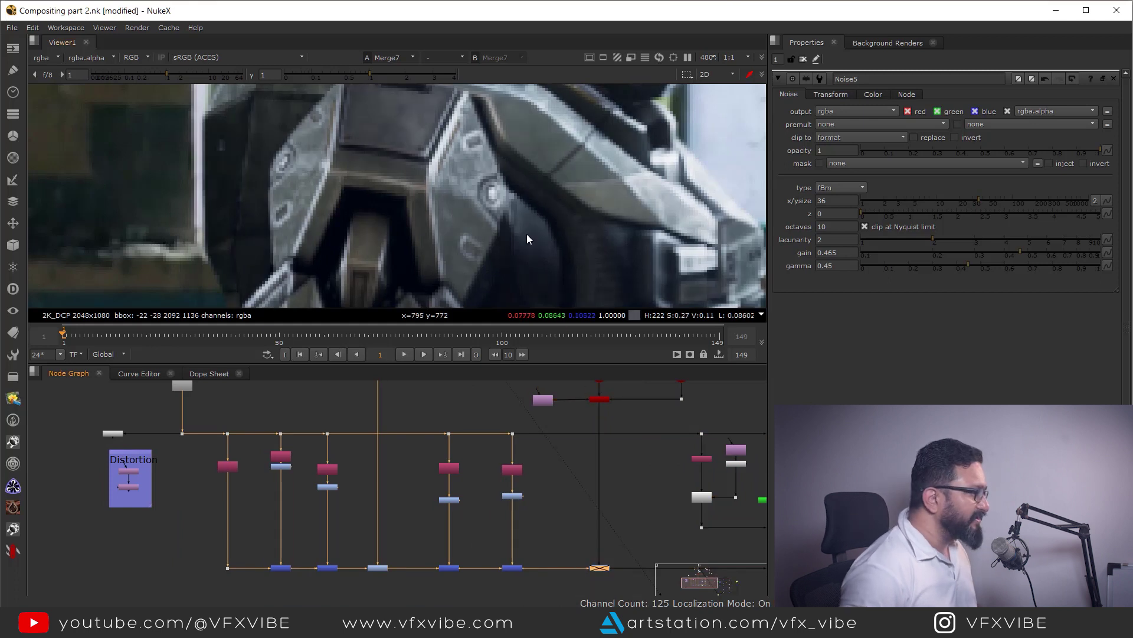
middle_drag(477, 187, 523, 245)
key(d)
middle_drag(464, 104, 489, 235)
key(d)
middle_drag(560, 95, 498, 265)
scroll(479, 196, up, 2)
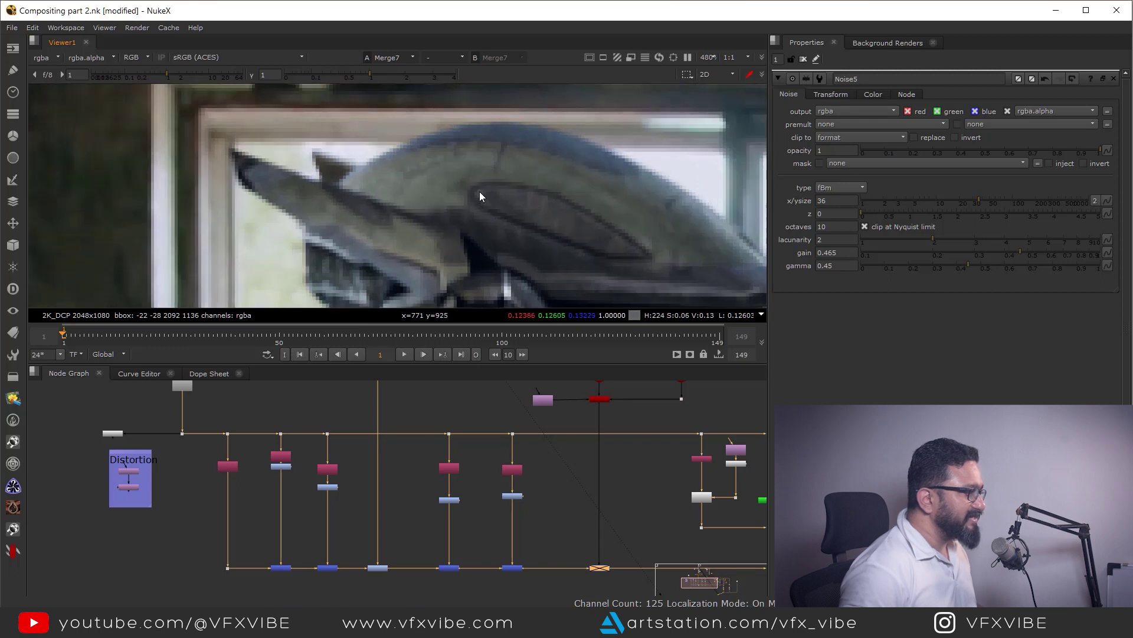
key(d)
Select both projection-masked Grade nodes and toggle them together to compare the helmet detail
middle_drag(582, 546, 370, 437)
drag(423, 420, 313, 505)
scroll(423, 533, down, 3)
mouse_move(438, 463)
middle_down()
mouse_move(423, 533)
mouse_move(484, 523)
middle_up()
scroll(484, 523, down, 1)
drag(485, 496, 418, 544)
shift+drag(339, 508, 316, 532)
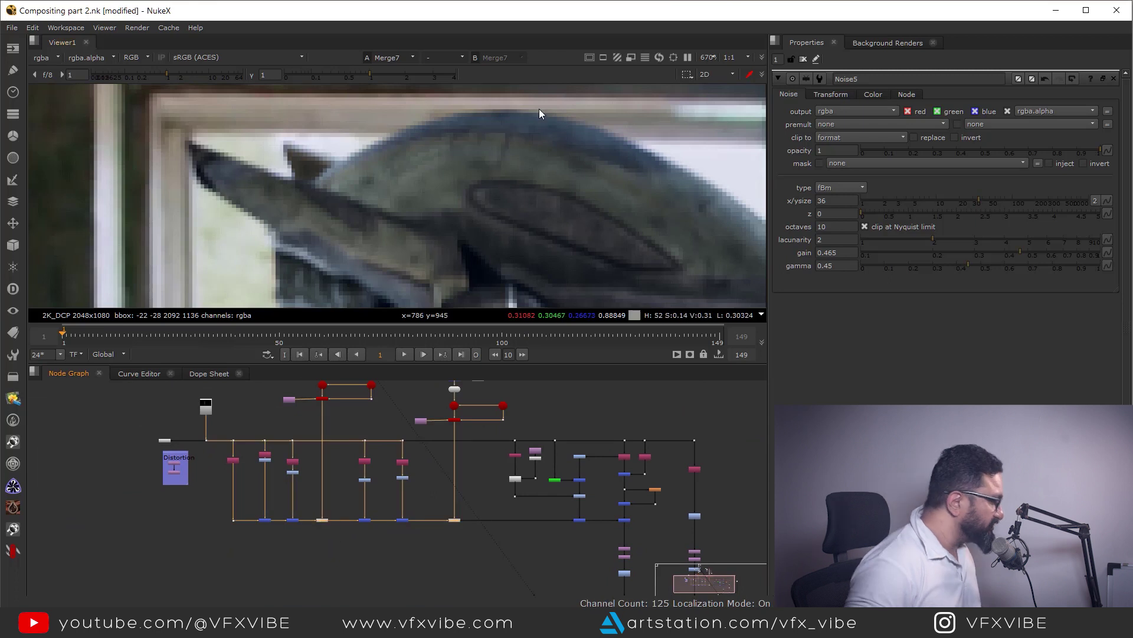
middle_drag(438, 179, 416, 191)
key(d)
key(d)
key(d)
middle_drag(580, 278, 488, 206)
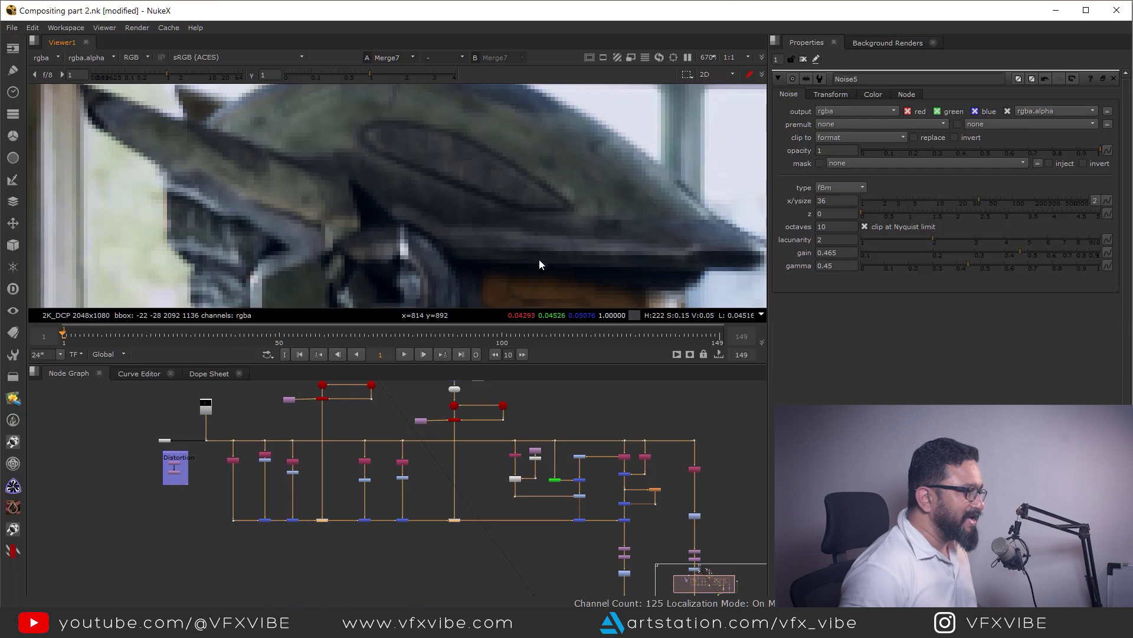
Compare the shoulder and chest with both Grade nodes toggled, and check the whole character in the frame
middle_drag(540, 259, 533, 112)
middle_drag(540, 206, 572, 106)
key(d)
key(d)
middle_drag(494, 246, 604, 121)
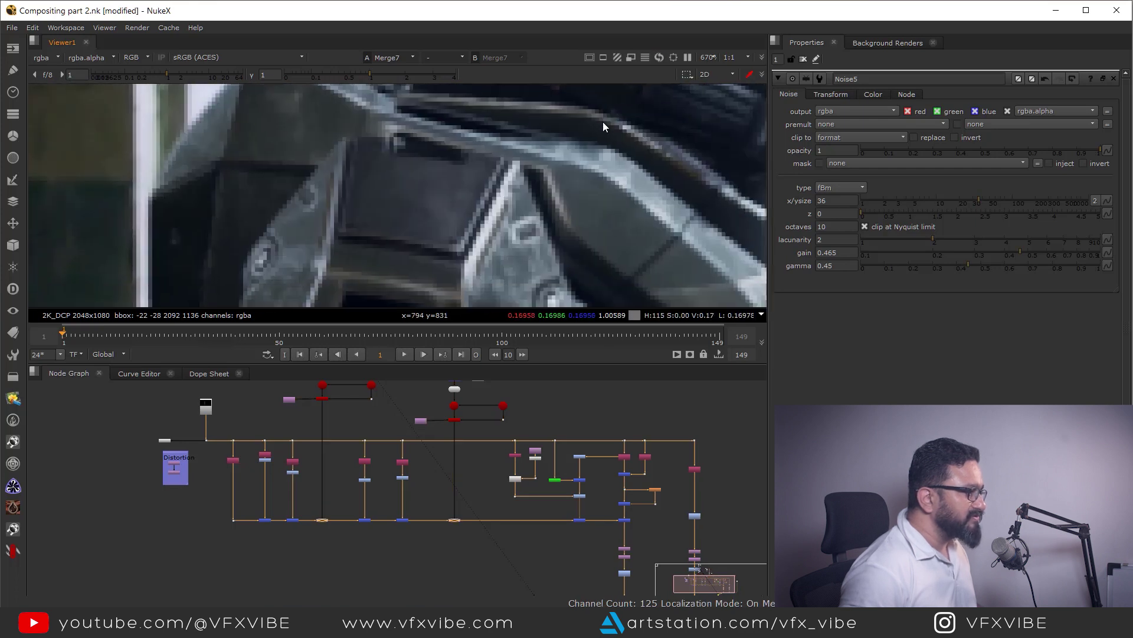
middle_drag(447, 215, 603, 193)
key(f)
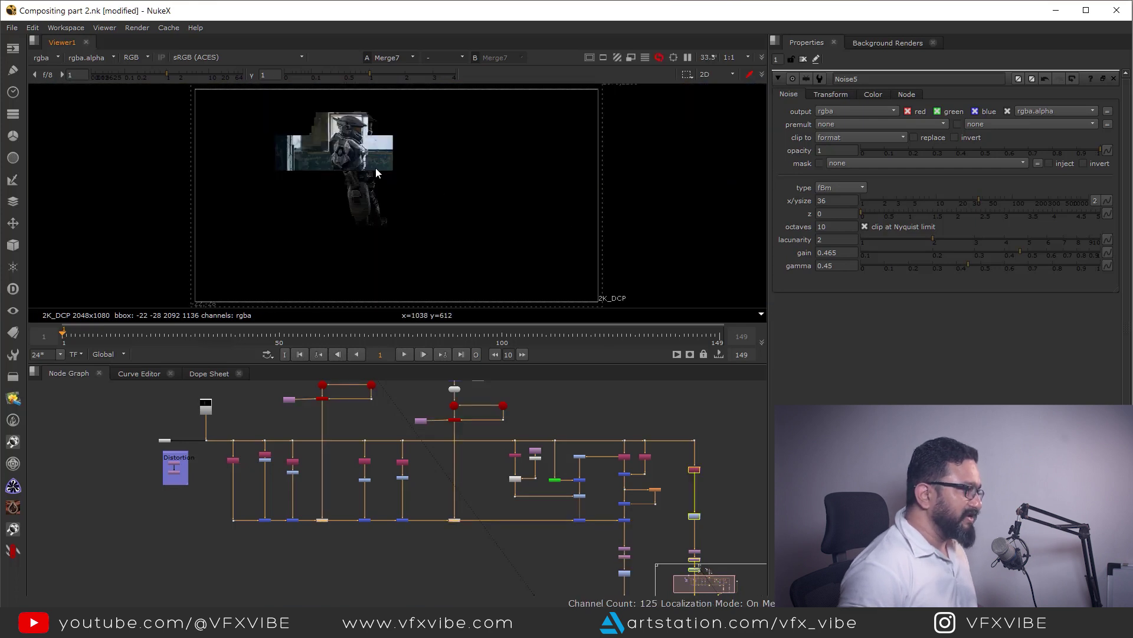
scroll(362, 164, up, 3)
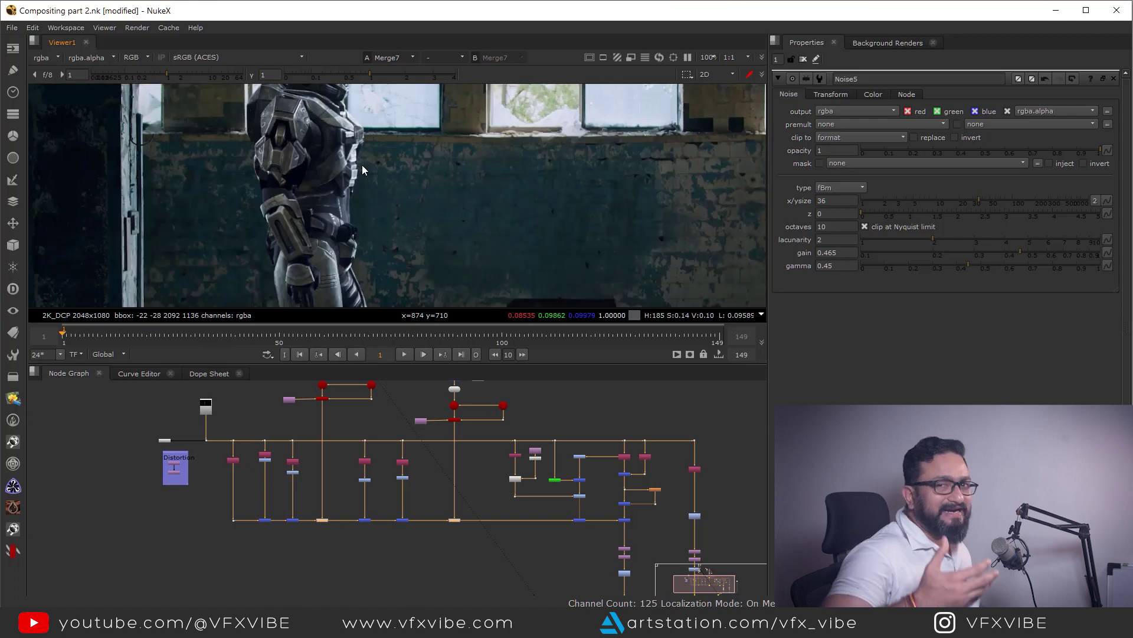
middle_drag(308, 169, 367, 205)
scroll(367, 203, up, 4)
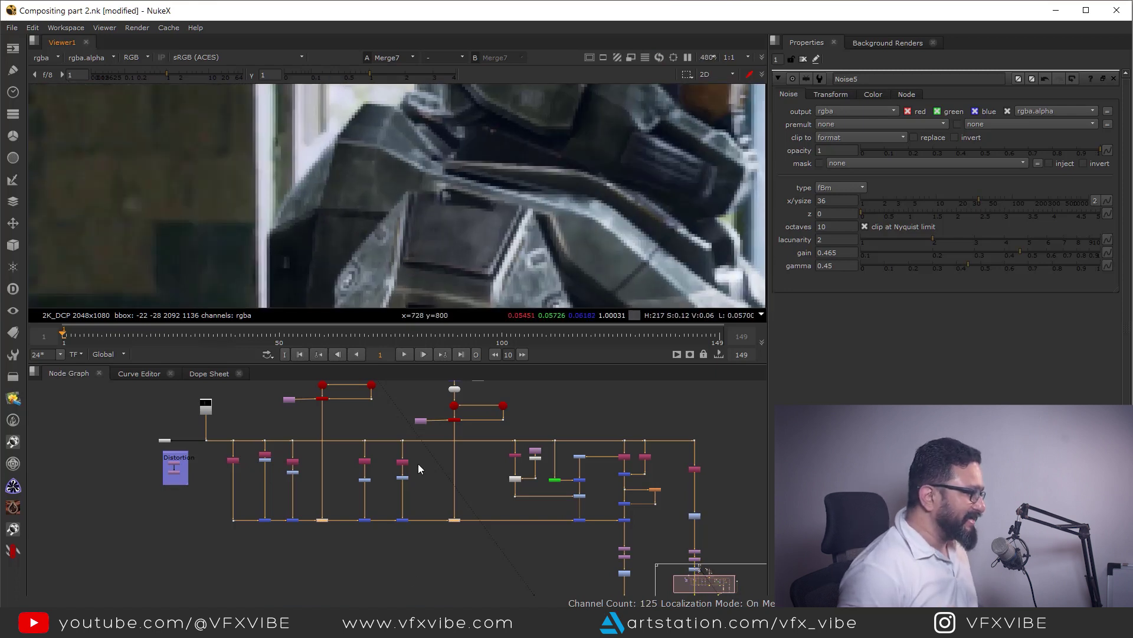
Set Grade12's gain to 2.28 and check the character in the full frame
scroll(335, 509, up, 6)
double_click(389, 524)
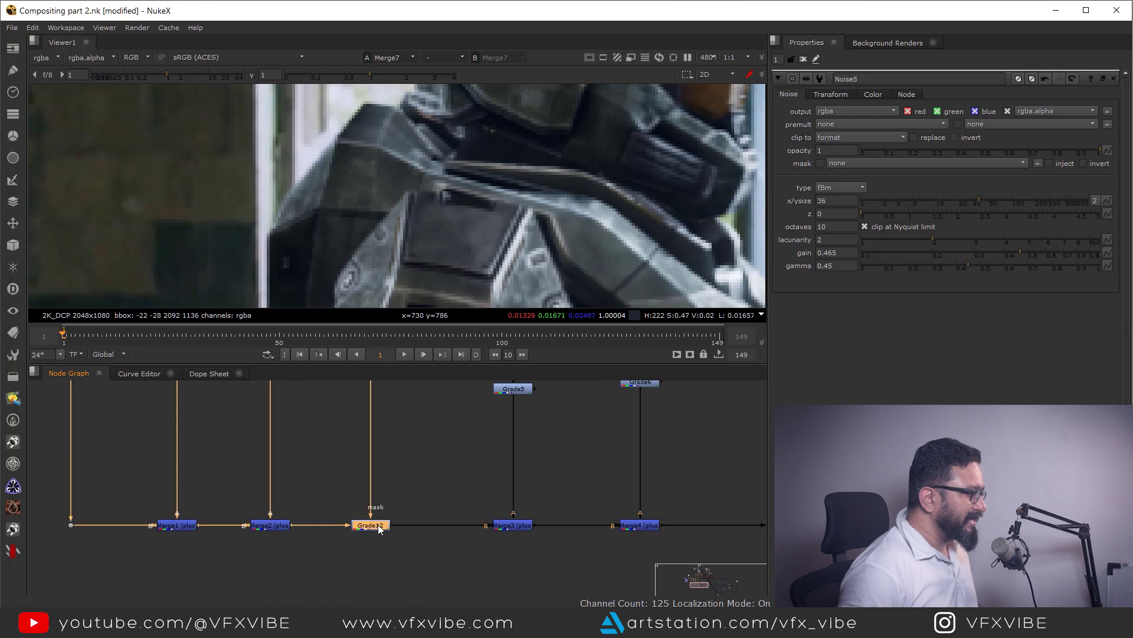
drag(992, 165, 1020, 173)
scroll(428, 191, down, 3)
scroll(517, 223, down, 4)
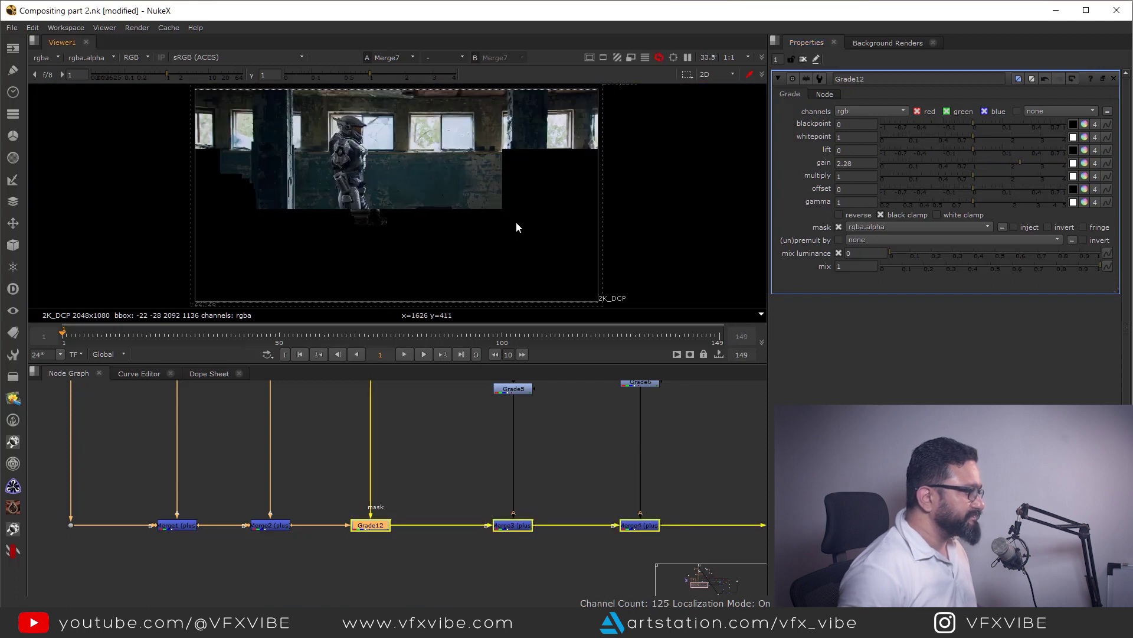
Bring up the final Merge7 composite full screen and examine the character in the whole frame and up close
scroll(509, 441, down, 6)
drag(627, 483, 573, 513)
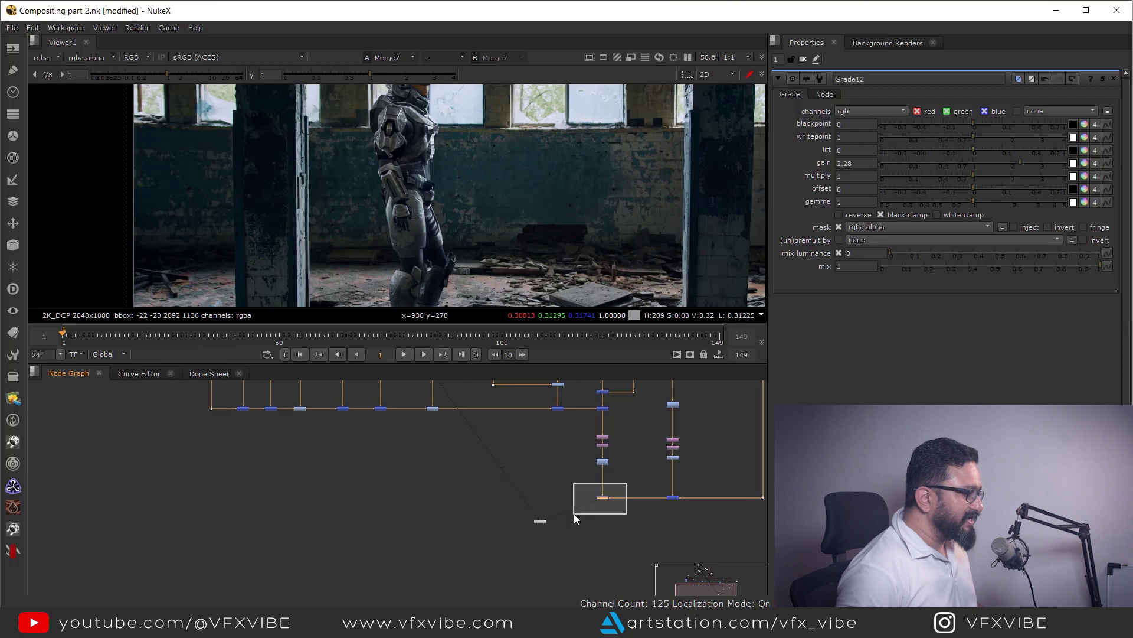
click(539, 521)
middle_drag(427, 152, 487, 165)
scroll(444, 173, up, 3)
key(f)
key(space)
scroll(491, 296, up, 5)
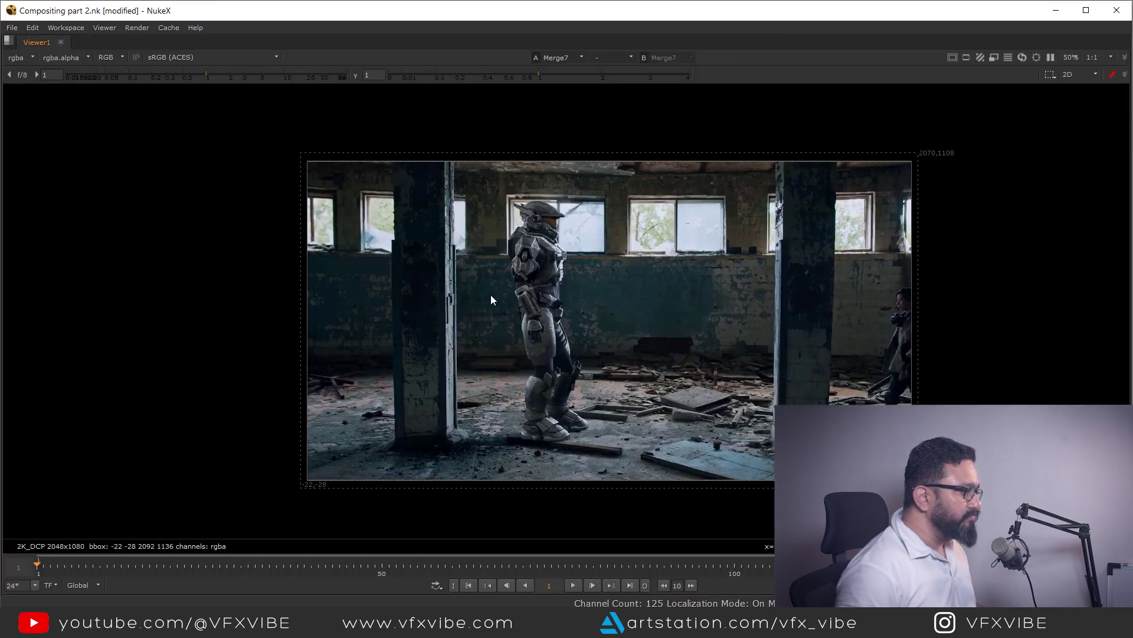
scroll(533, 281, up, 3)
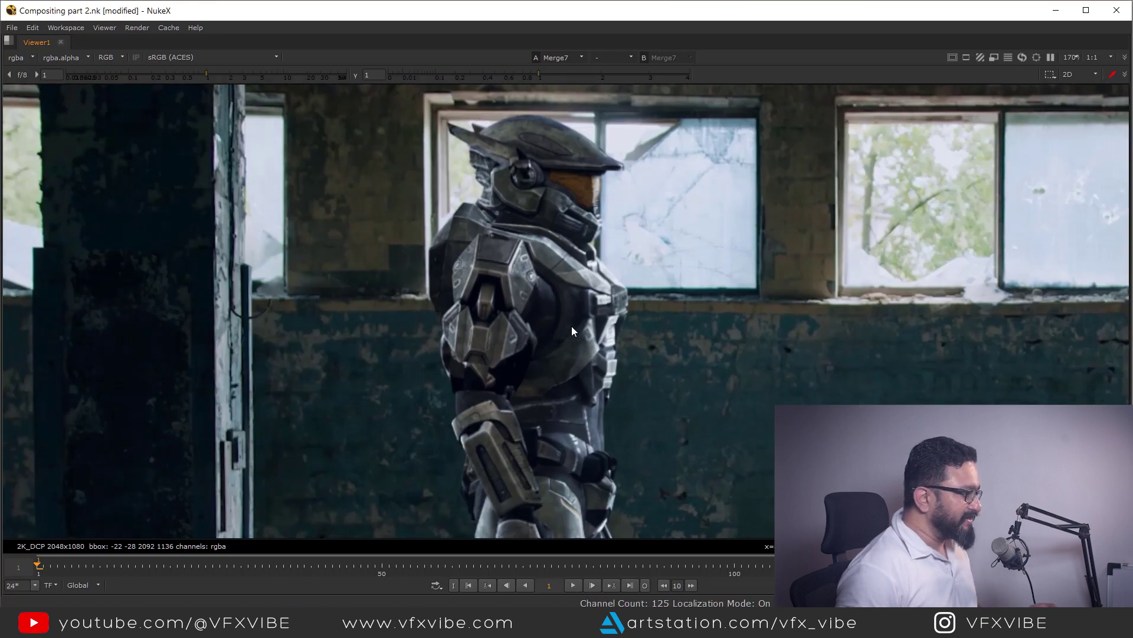
Lower the viewer gamma to 0.245 to check the character's dark values and highlights, and reset it to 1
scroll(575, 327, down, 2)
drag(538, 71, 463, 82)
scroll(706, 401, down, 4)
scroll(636, 360, up, 10)
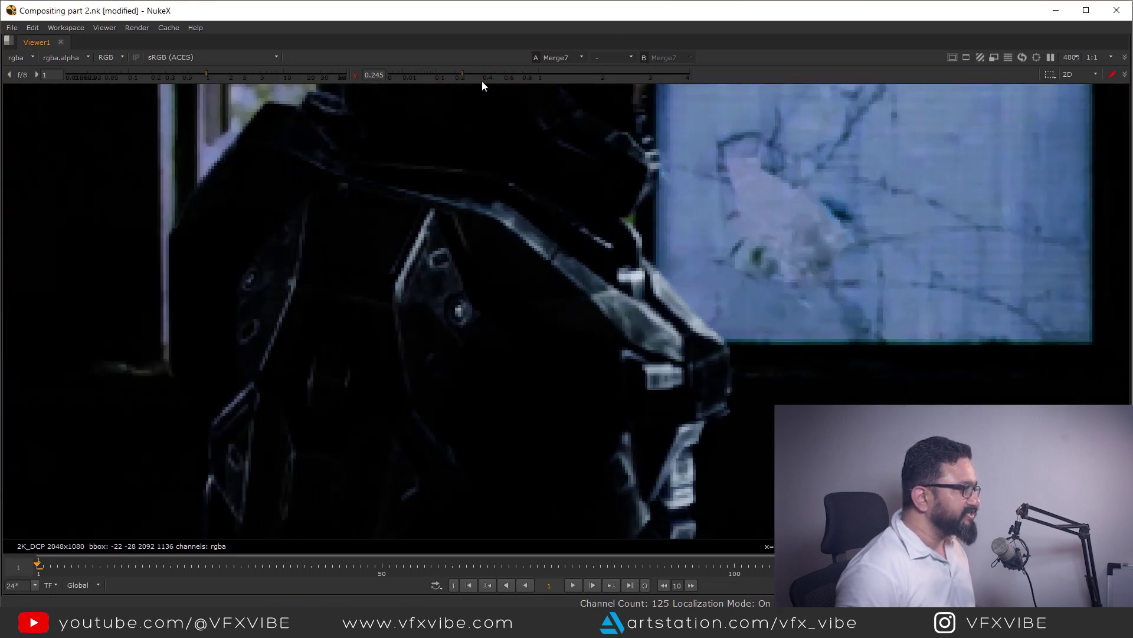
ctrl+click(482, 78)
key(f)
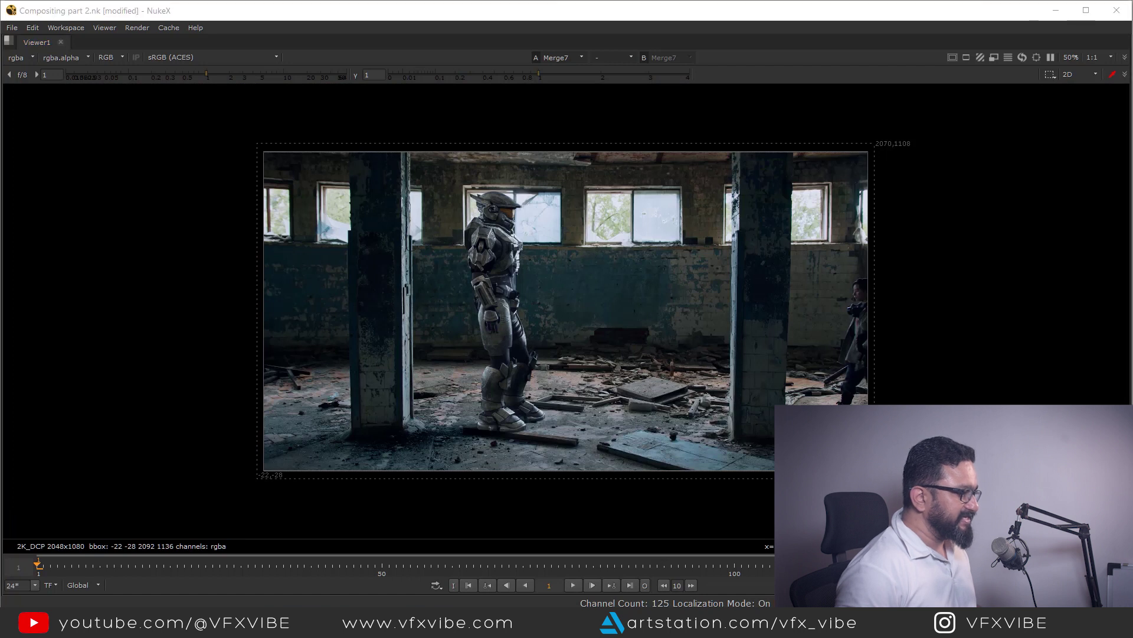
Brighten the viewer gain to check how the character sits in the plate, and reset it to 1
key(space)
scroll(498, 211, down, 2)
drag(169, 75, 256, 78)
ctrl+click(182, 75)
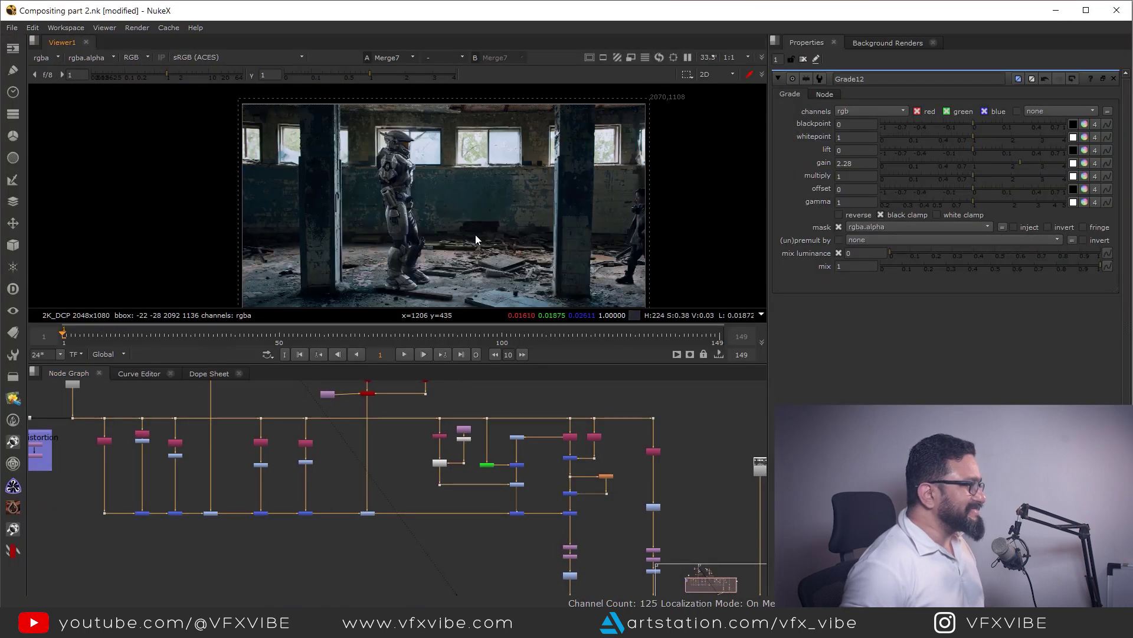
Examine the character's boots against the wooden plank and ground, comparing the sharpness of their edges
middle_drag(372, 265, 477, 226)
scroll(508, 235, up, 3)
scroll(510, 237, up, 3)
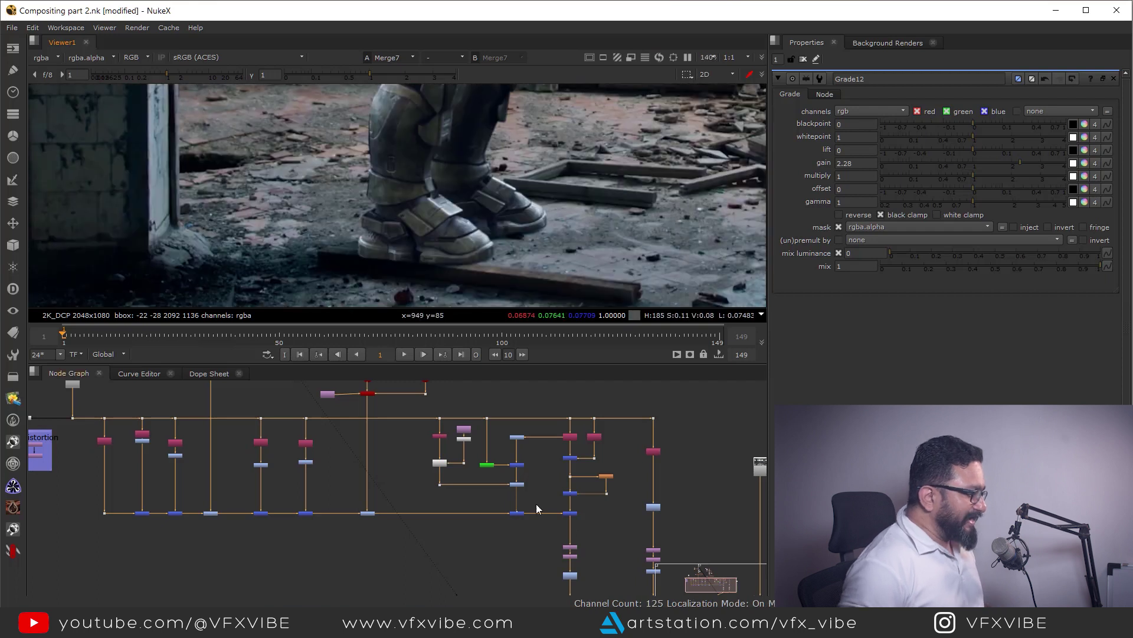
middle_drag(536, 504, 485, 388)
scroll(618, 200, up, 5)
middle_drag(618, 199, 621, 251)
scroll(605, 201, down, 3)
middle_drag(605, 201, 637, 106)
scroll(610, 236, up, 2)
mouse_move(610, 236)
middle_down()
mouse_move(545, 249)
mouse_move(589, 254)
mouse_move(498, 210)
middle_up()
scroll(537, 253, up, 1)
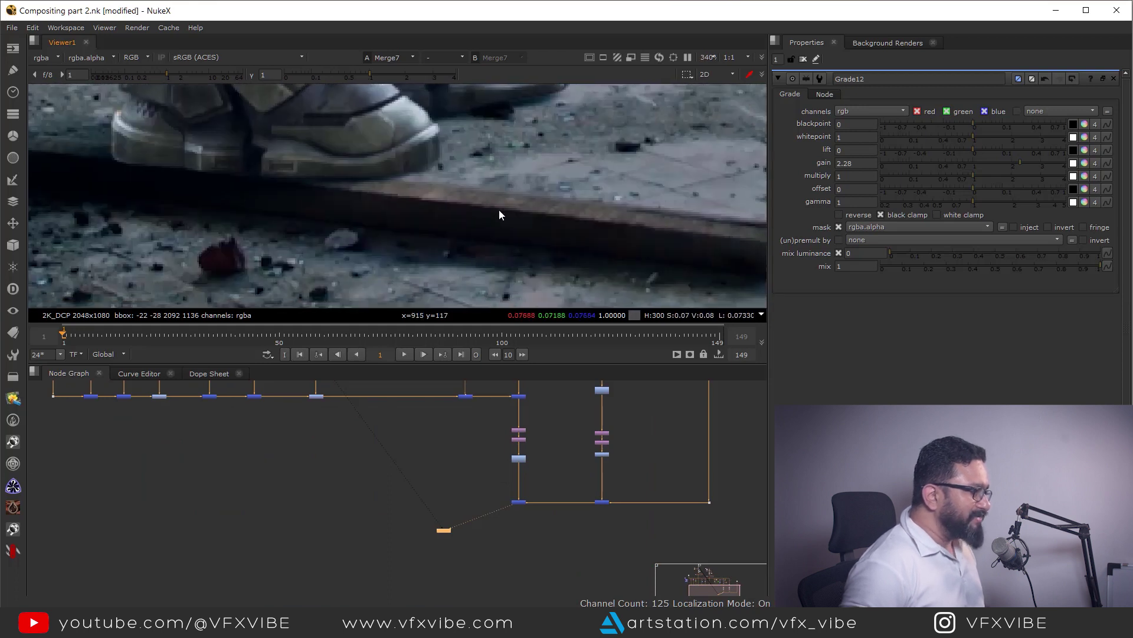
scroll(498, 200, up, 3)
drag(423, 175, 584, 253)
scroll(443, 188, down, 4)
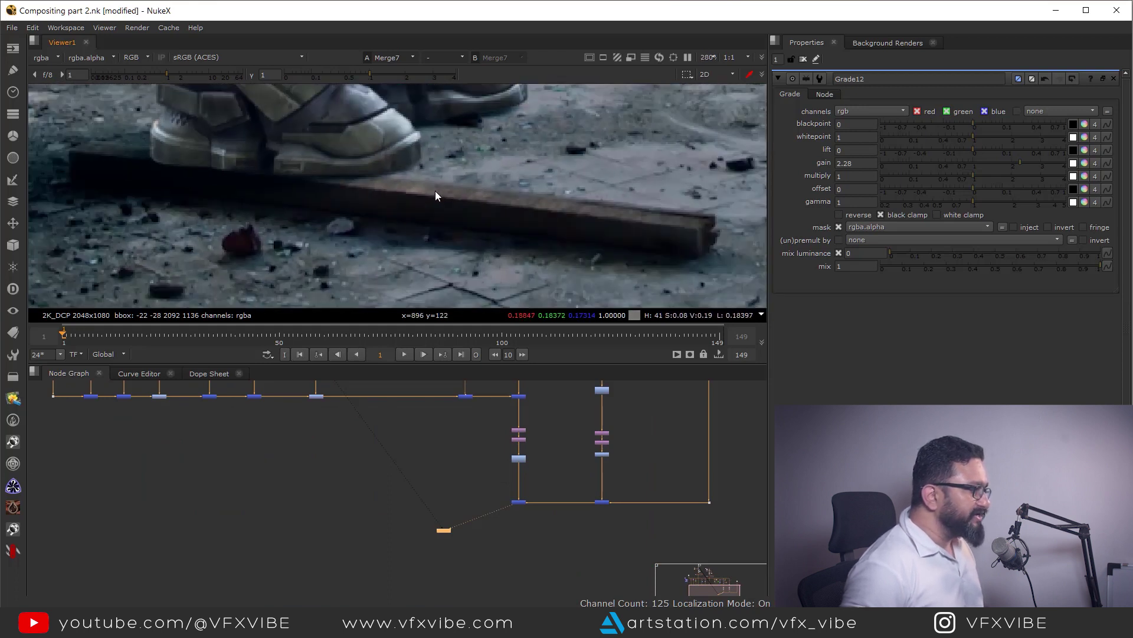
Inspect the edge sharpness of the character's knee armour against the background rubble
middle_drag(413, 160, 523, 198)
middle_drag(496, 129, 520, 210)
middle_drag(431, 113, 500, 270)
scroll(483, 205, up, 1)
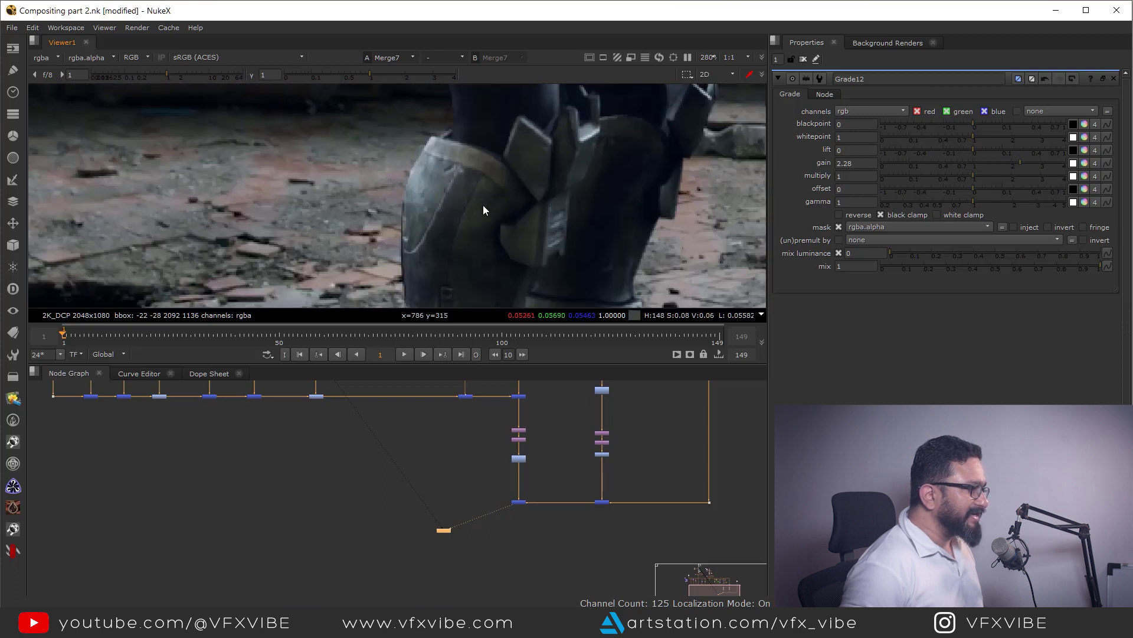
scroll(446, 234, up, 2)
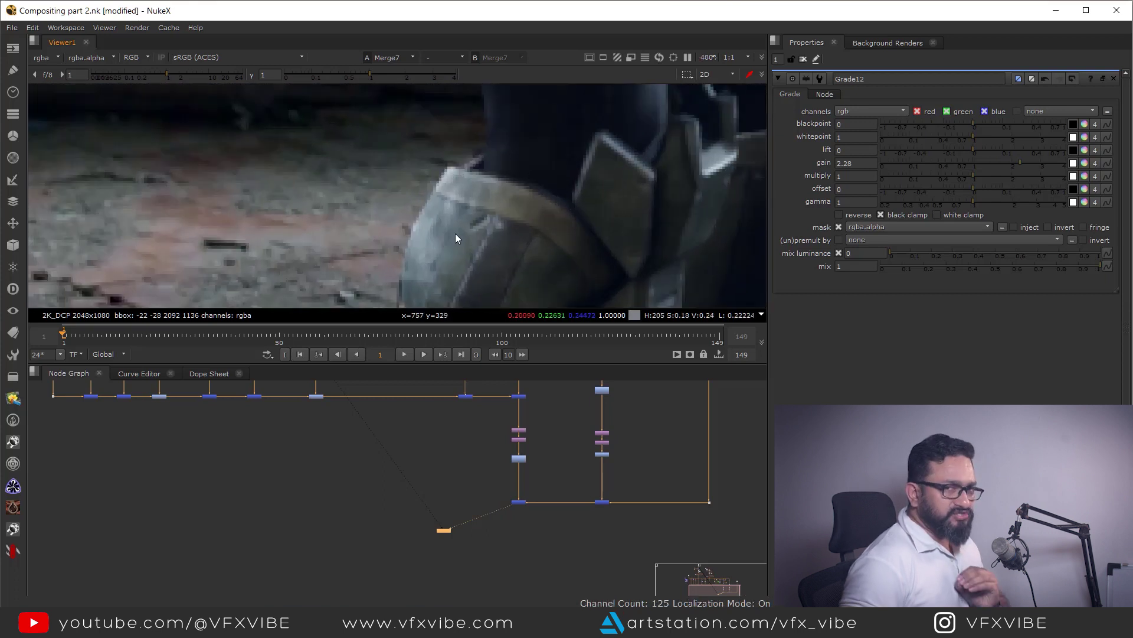
Raise the viewer gain to 7 to check the feet and plank, reset it, and inspect the boot edges closely
scroll(456, 233, down, 6)
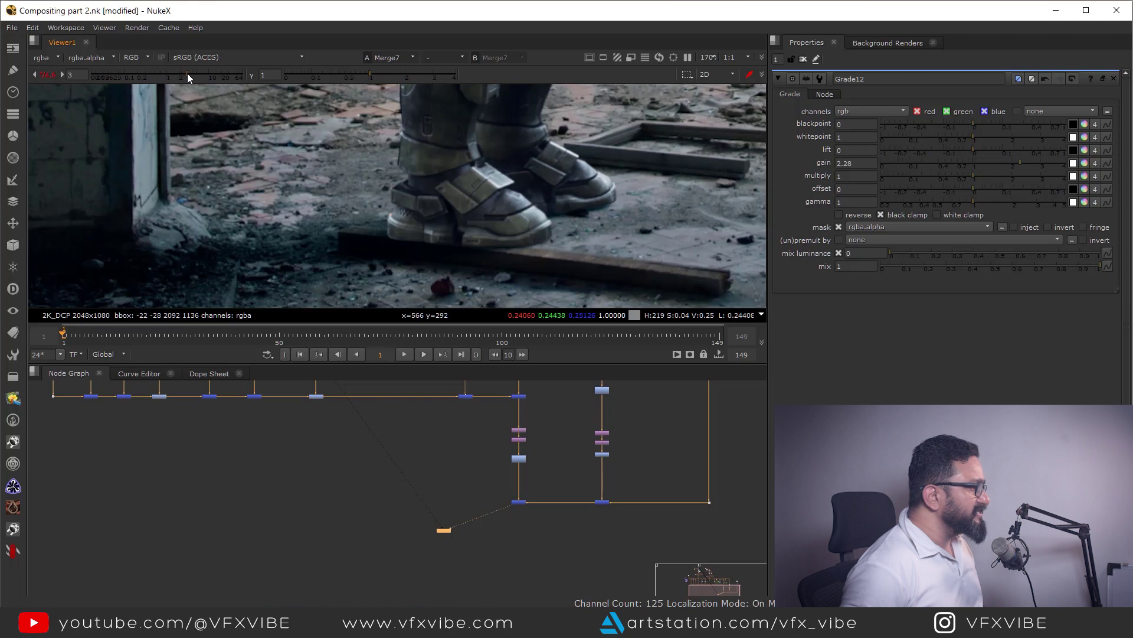
drag(187, 73, 204, 75)
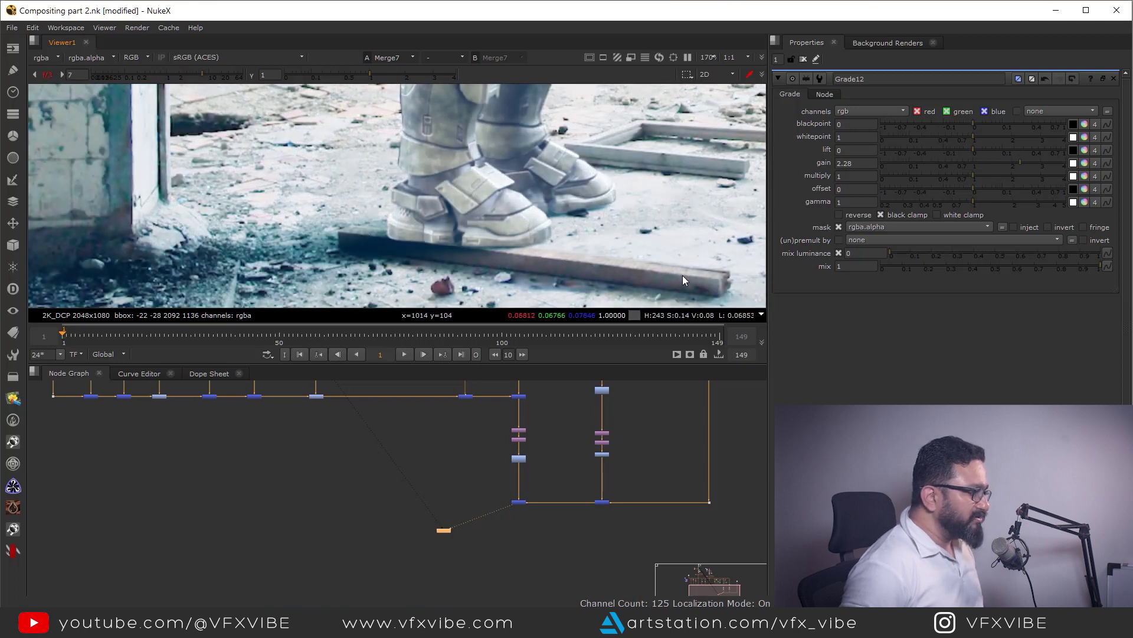
scroll(512, 263, down, 2)
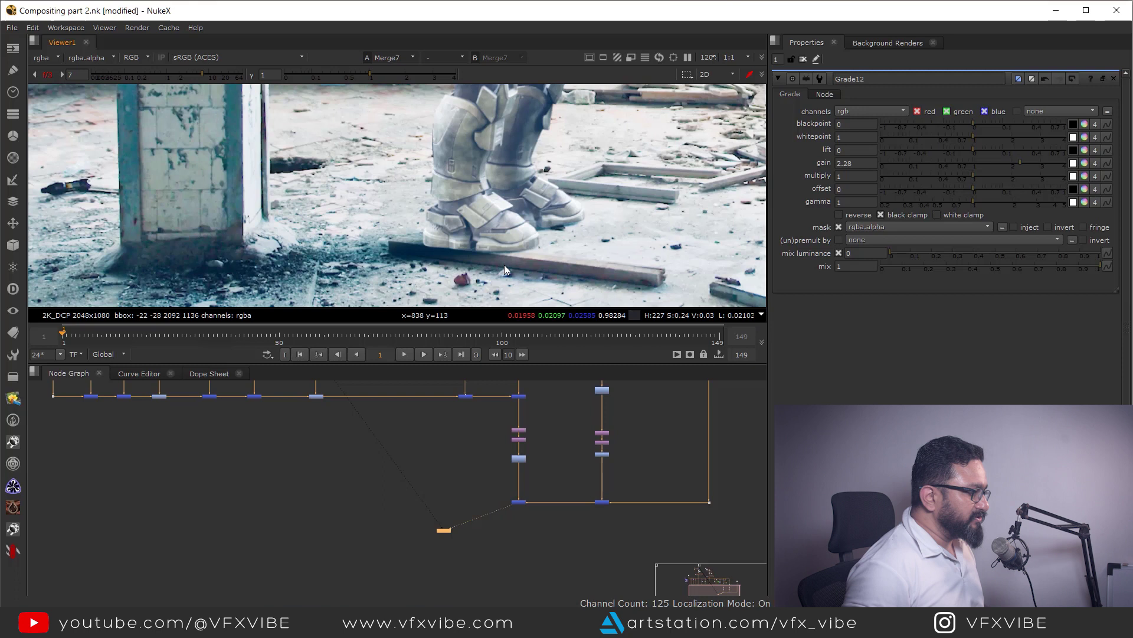
ctrl+click(200, 76)
scroll(551, 262, up, 6)
scroll(561, 237, down, 3)
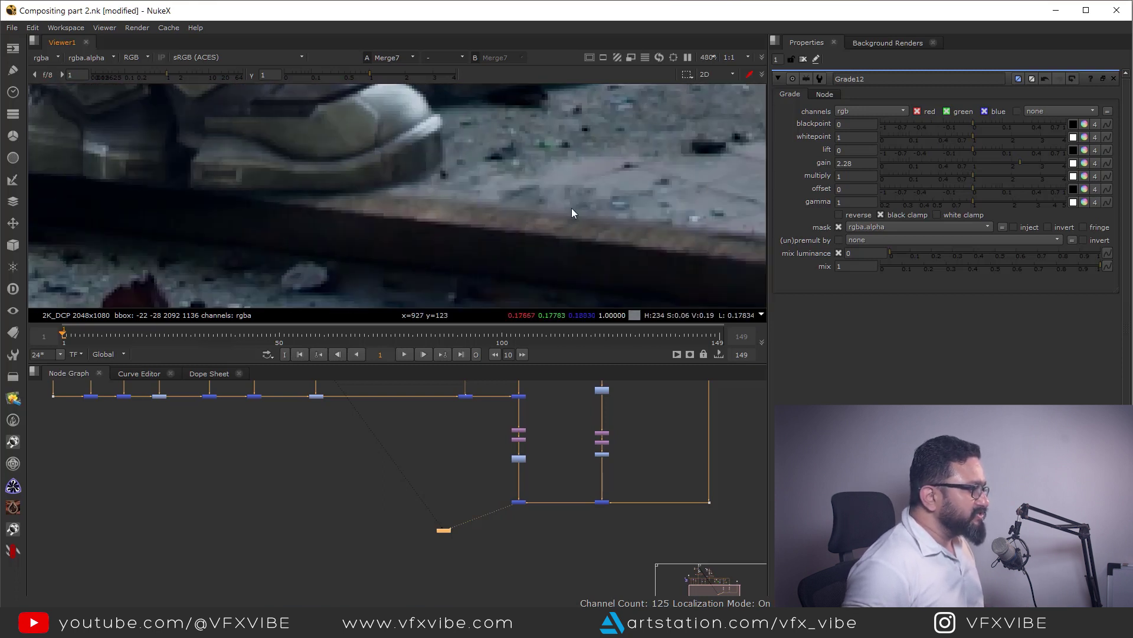
scroll(464, 165, down, 2)
Add a Soften node on the character branch between Grade2 and Merge7
scroll(531, 483, up, 5)
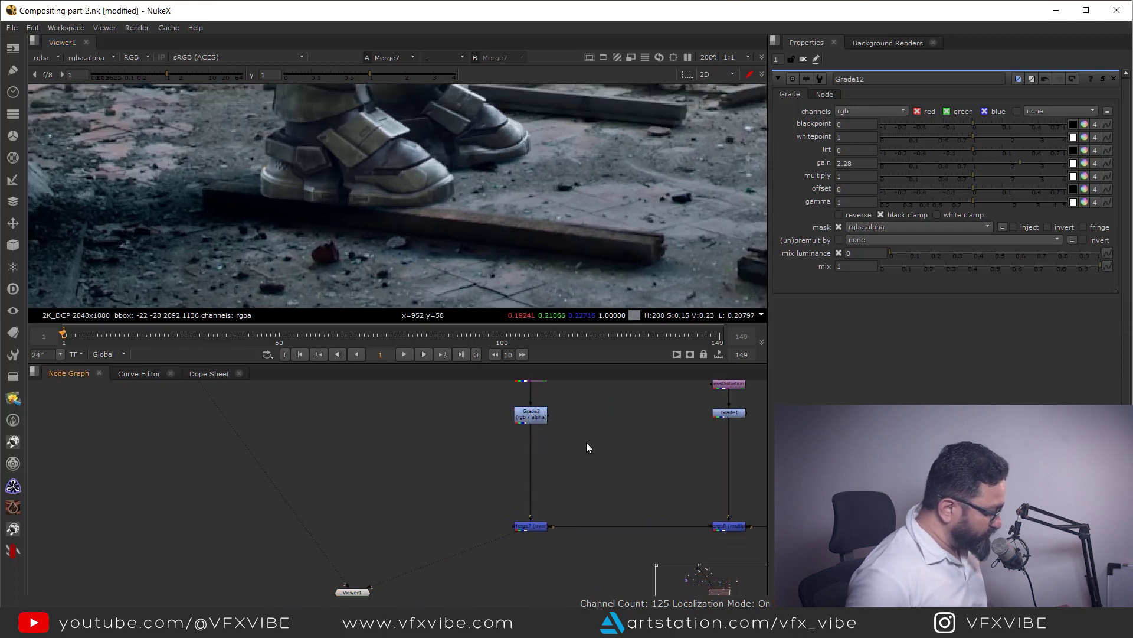
key(Tab)
text(sof)
key(Return)
scroll(569, 442, up, 3)
drag(569, 443, 504, 464)
Set the Soften node's size to 1 while checking the boot detail
middle_drag(462, 151, 545, 116)
scroll(568, 271, up, 2)
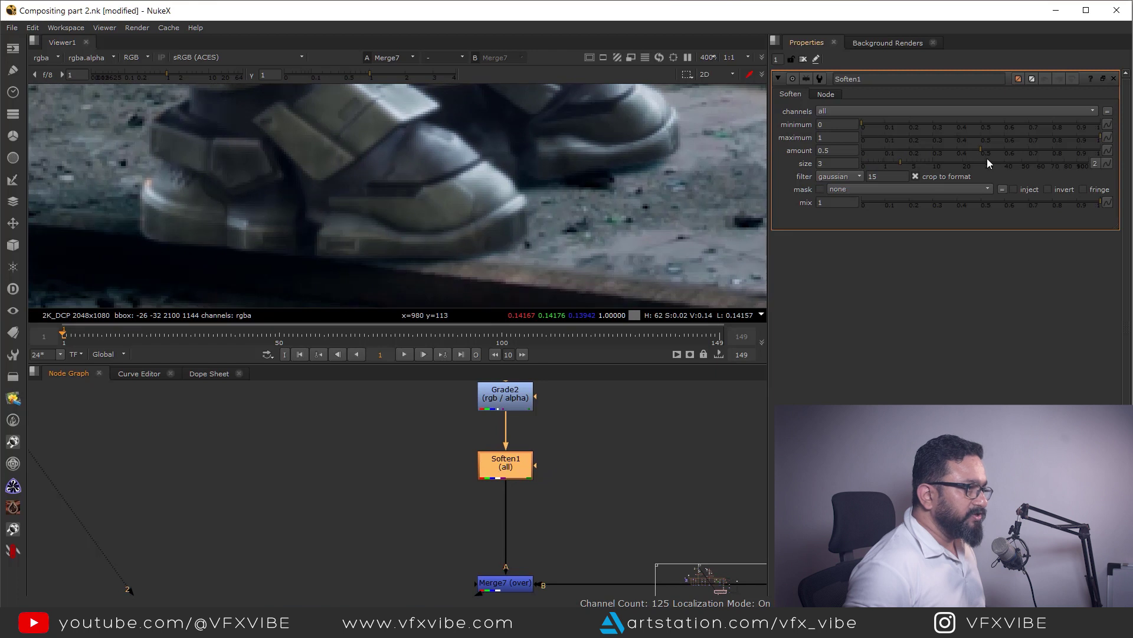
mouse_move(900, 162)
mouse_down()
mouse_move(870, 166)
mouse_move(884, 167)
mouse_up()
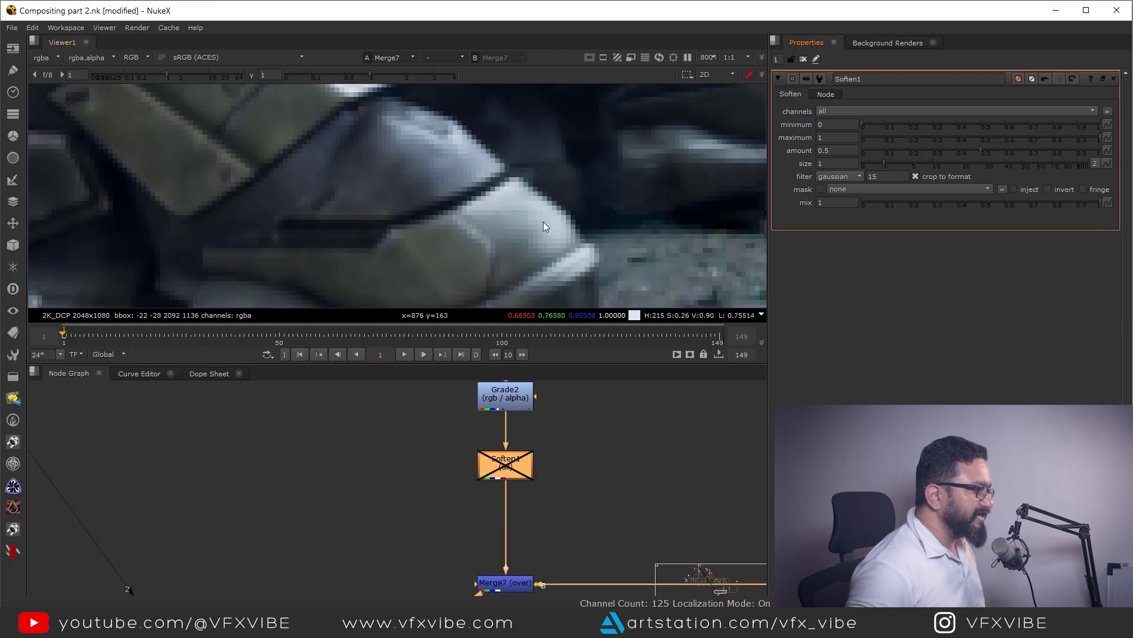
Toggle the Soften node repeatedly to compare its effect on the boots up close and in the full frame
key(d)
key(d)
key(d)
key(d)
key(d)
scroll(523, 198, up, 5)
key(d)
key(d)
key(f)
Move the Soften node and the bottom Merge nodes down to make room below Grade2
scroll(531, 462, down, 3)
click(522, 445)
drag(511, 462, 512, 503)
scroll(526, 470, down, 3)
scroll(525, 470, down, 3)
drag(468, 470, 767, 575)
drag(488, 488, 490, 544)
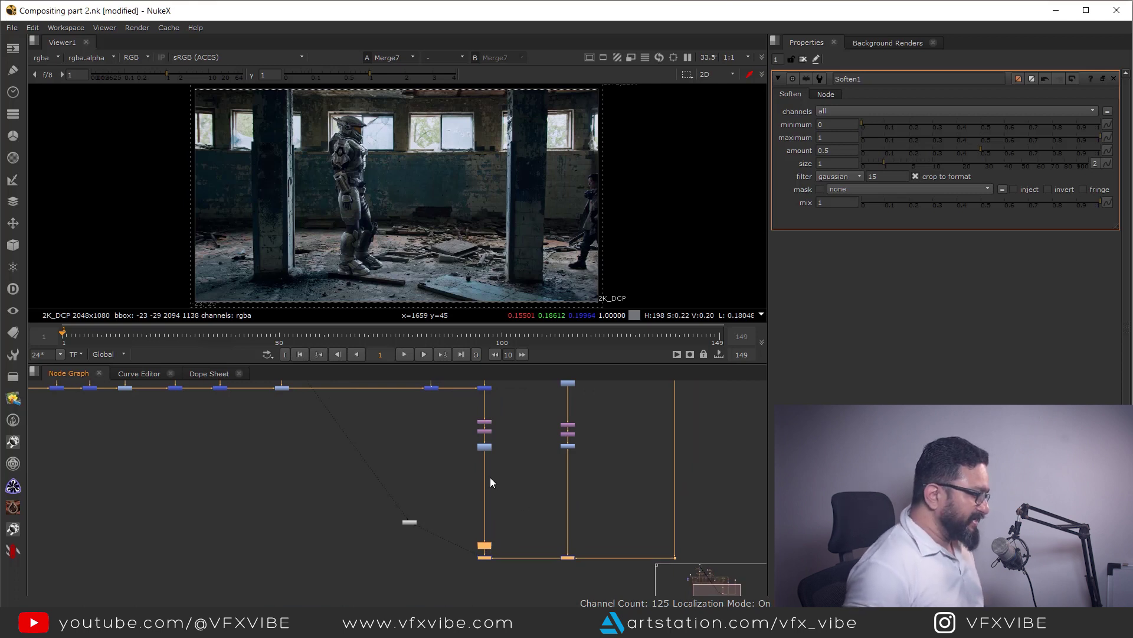
Insert a Dot below Grade2, branch a Log2Lin node off it and set its operation to lin2log
scroll(491, 481, up, 5)
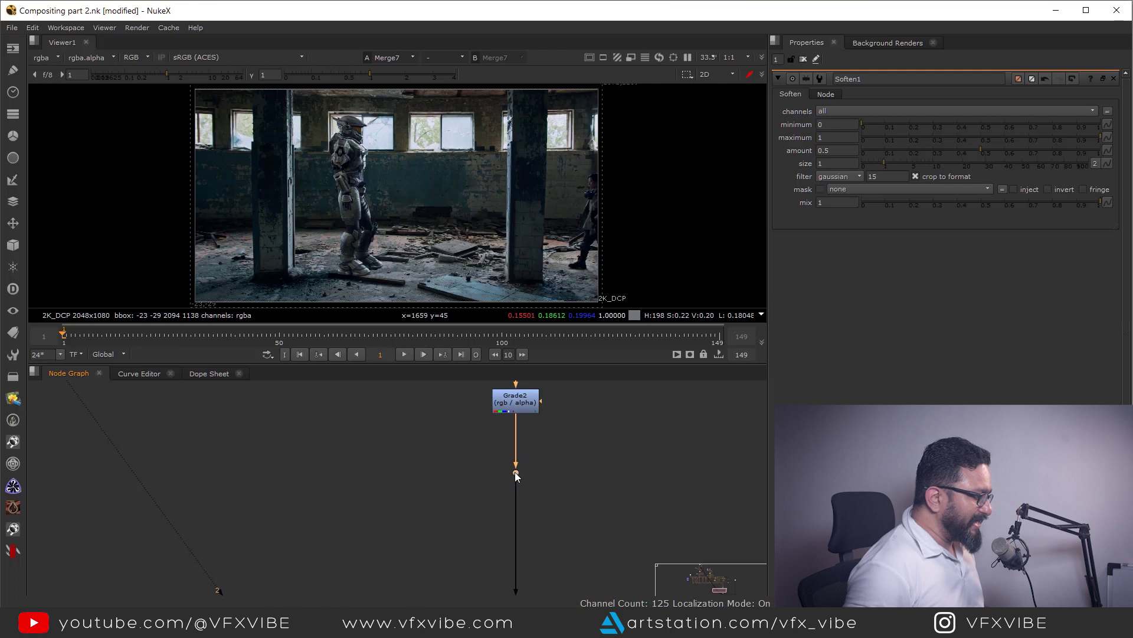
click(433, 468)
key(Tab)
text(log)
click(349, 481)
drag(369, 477, 365, 472)
key(1)
click(868, 125)
click(861, 137)
Add a Sharpen node after the Log2Lin1 node
scroll(438, 214, up, 5)
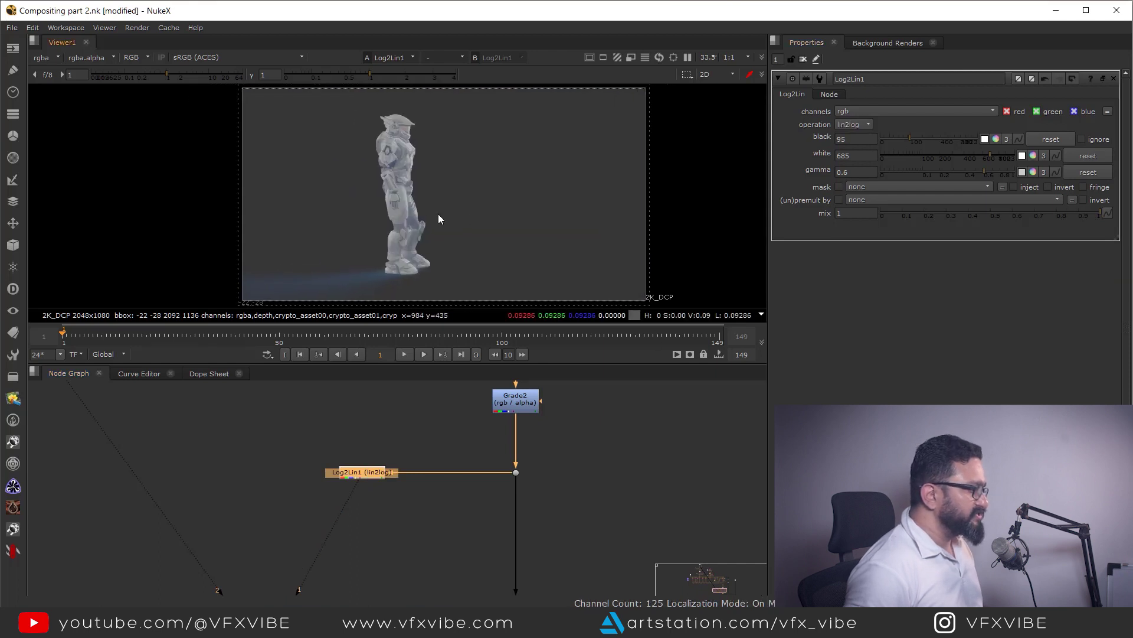
middle_drag(398, 481, 412, 460)
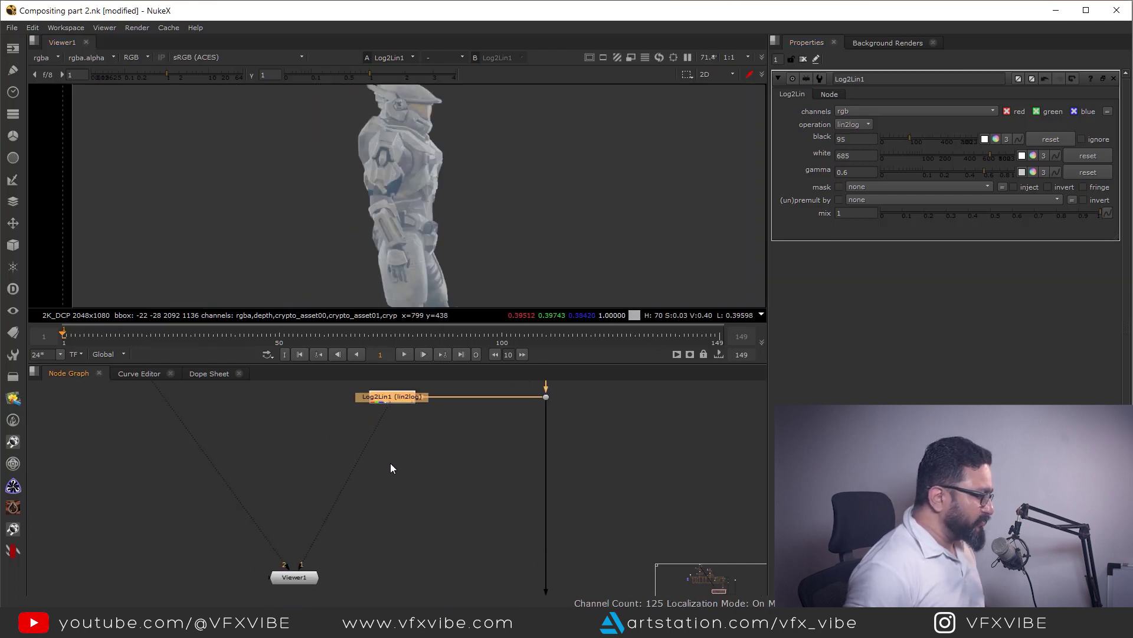
click(390, 468)
key(Tab)
text(sha)
key(Return)
middle_drag(441, 486, 483, 502)
Copy the Log2Lin1 node and paste the duplicate below the Sharpen node
drag(384, 443, 493, 396)
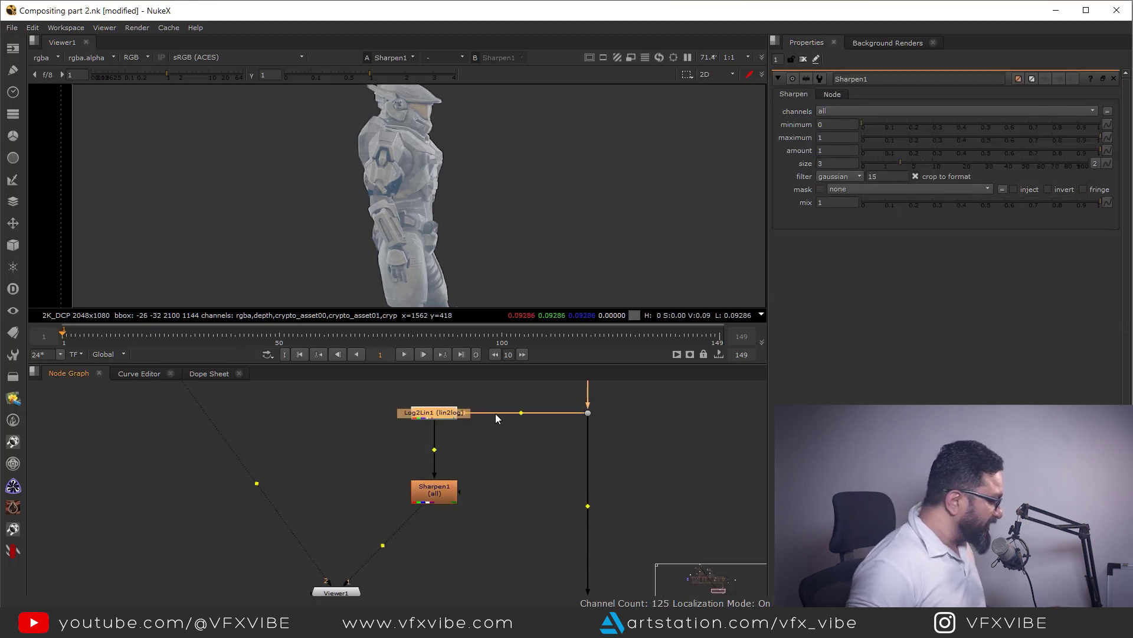
click(439, 550)
key(ctrl+v)
drag(422, 530, 442, 496)
drag(442, 549, 438, 545)
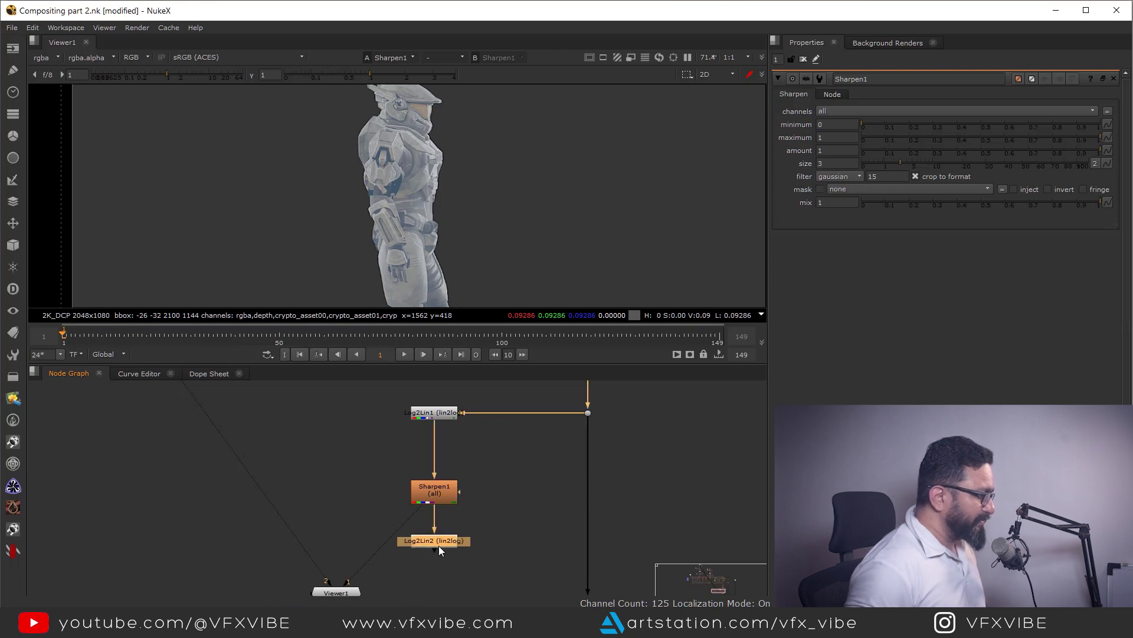
View the Log2Lin2 node and set its operation to log2lin
key(1)
double_click(437, 543)
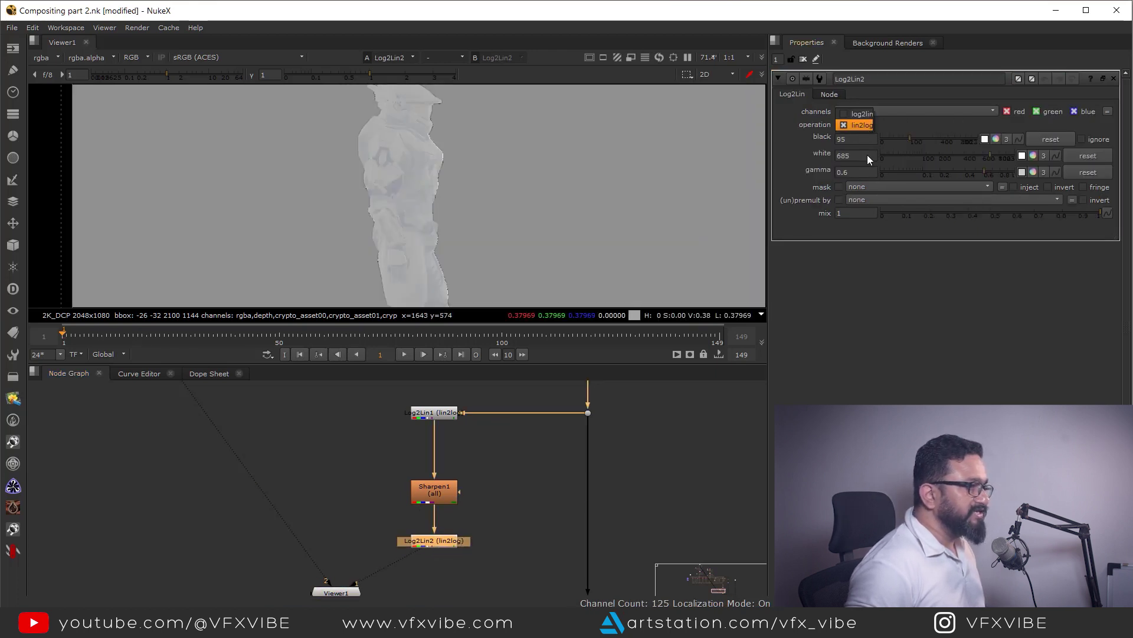
click(860, 114)
scroll(419, 196, down, 2)
scroll(472, 192, up, 5)
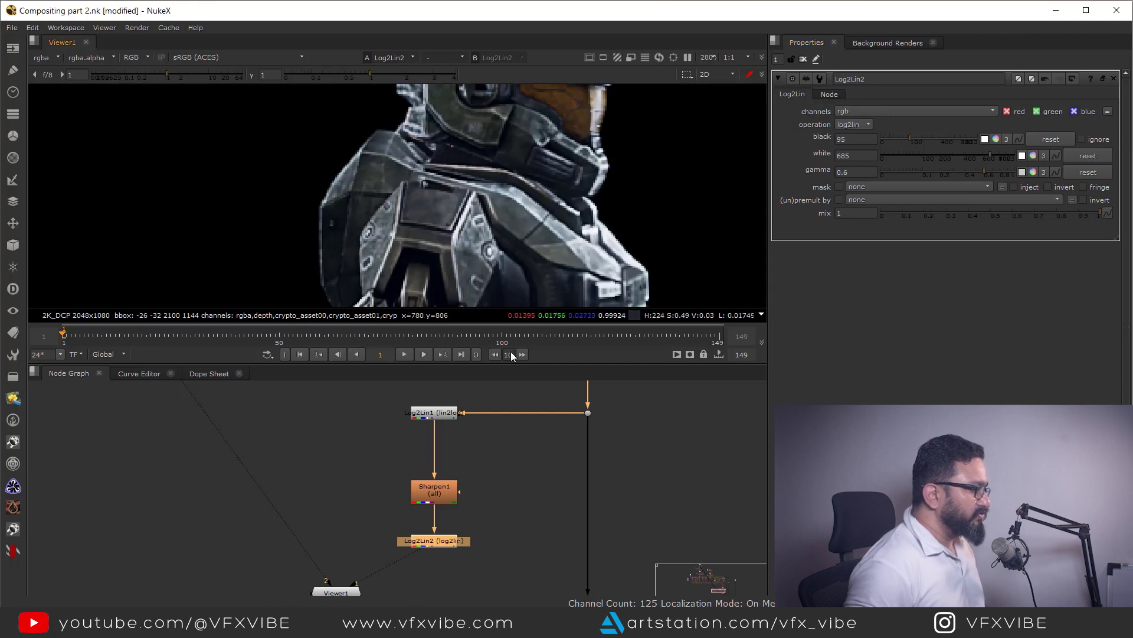
Compare the sharpened Log2Lin2 output with the unsharpened Dot across the character's armour
click(587, 415)
key(2)
click(443, 541)
key(1)
middle_drag(472, 207, 448, 167)
middle_drag(552, 286, 546, 162)
middle_drag(488, 244, 523, 191)
key(2)
key(1)
middle_drag(558, 100, 531, 239)
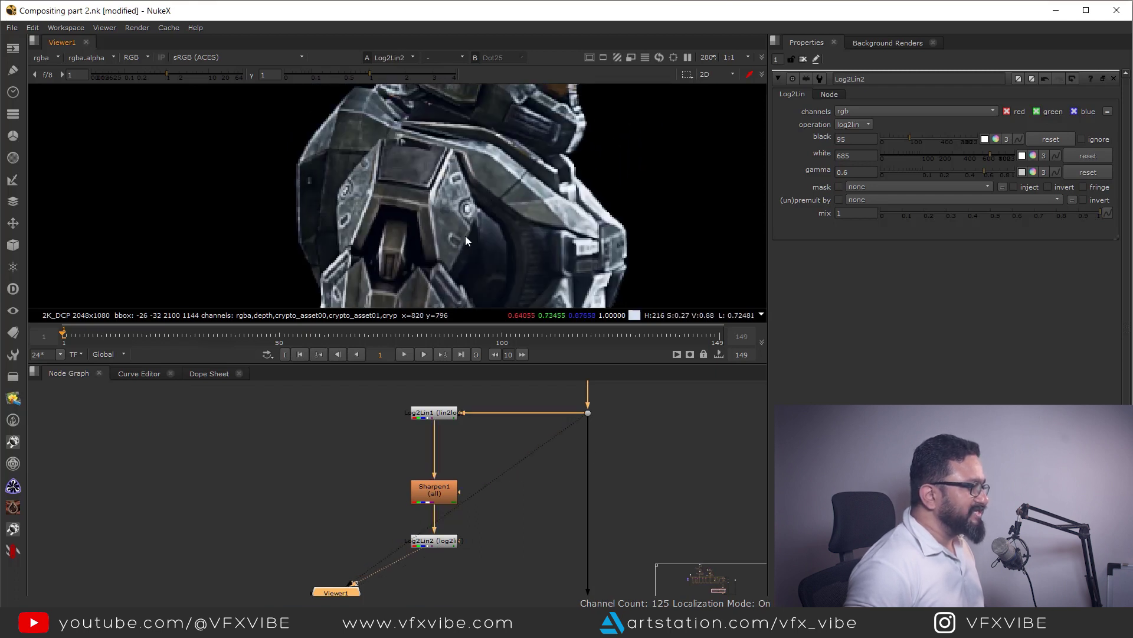
Merge the Log2Lin2 output into the main branch below the Dot and set the Merge operation to max
click(618, 465)
key(m)
drag(616, 472, 438, 543)
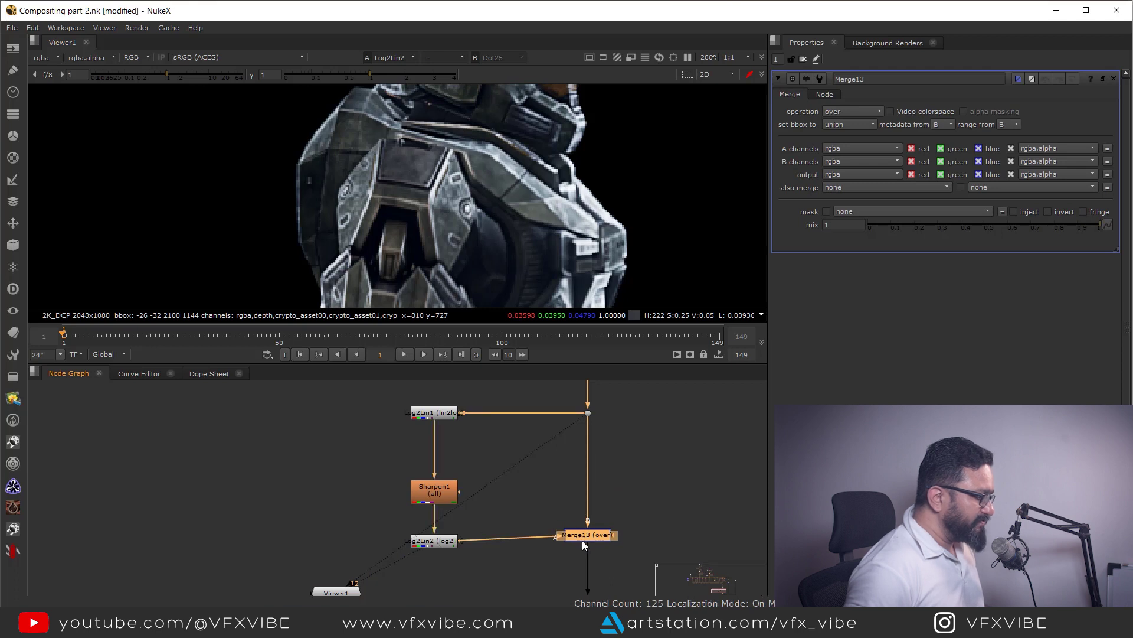
drag(582, 540, 586, 541)
key(1)
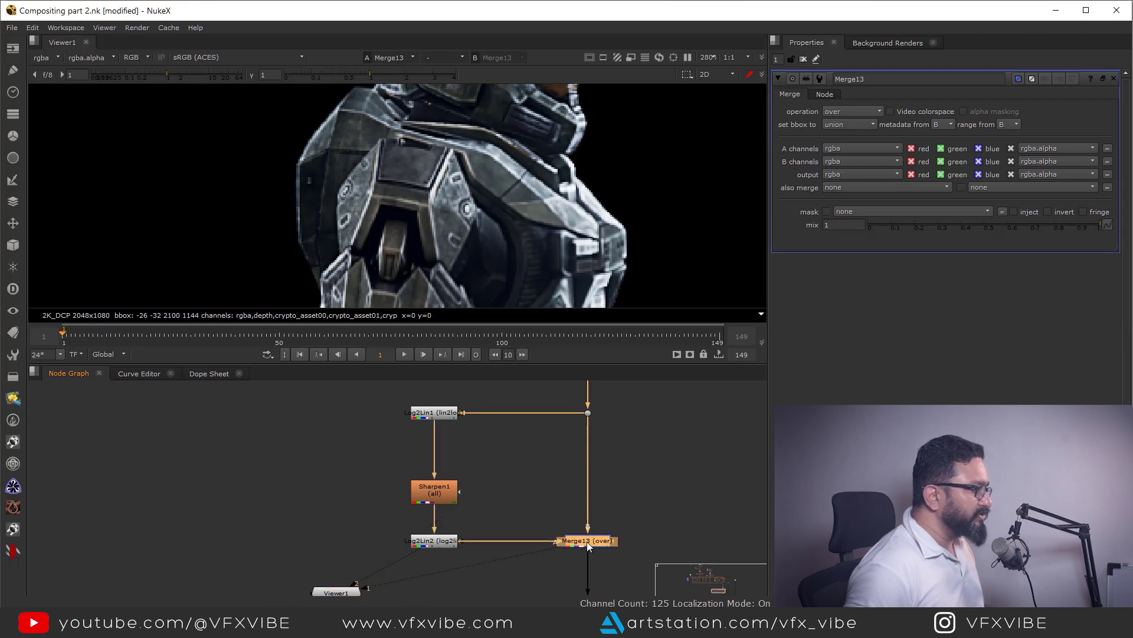
click(846, 112)
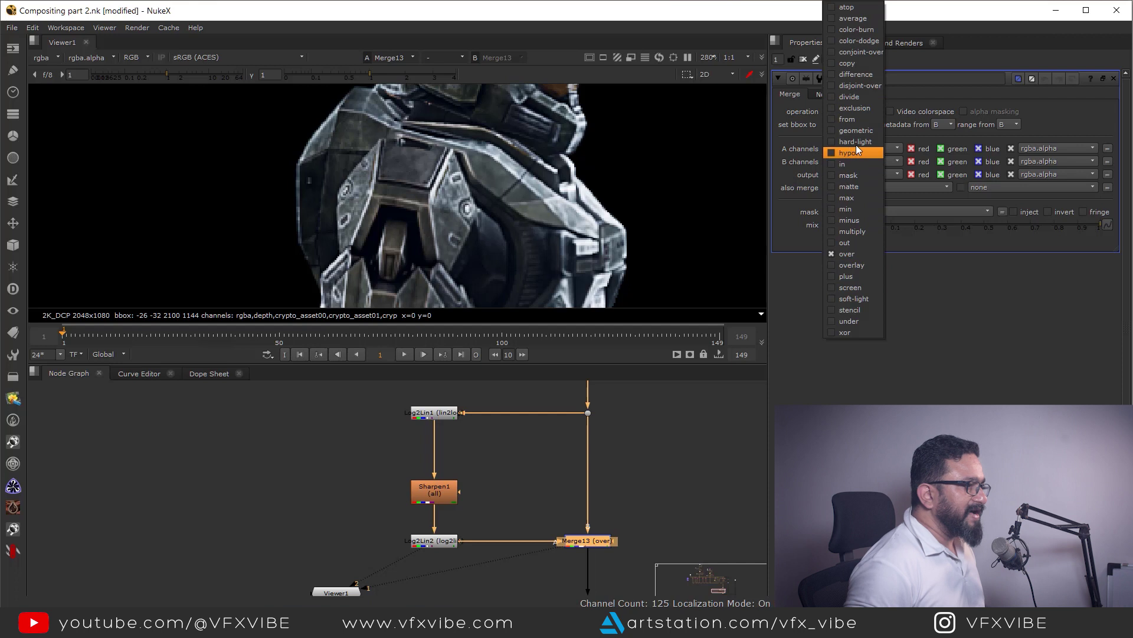
click(852, 198)
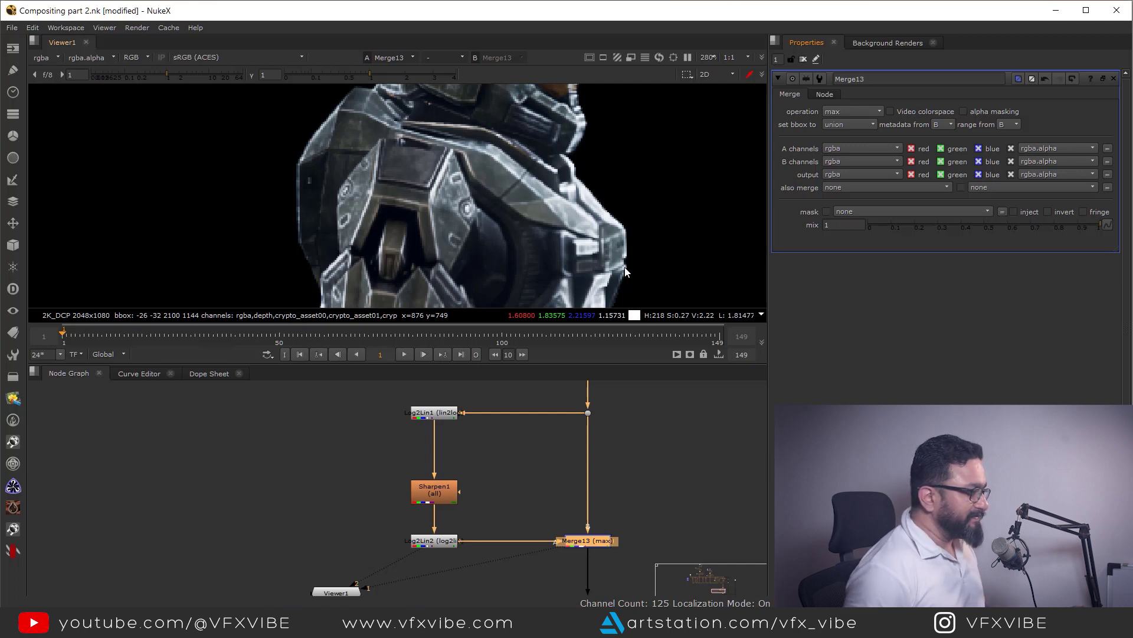
Set the Sharpen node's size to 1.3 while viewing the shoulder armour
drag(447, 494, 447, 482)
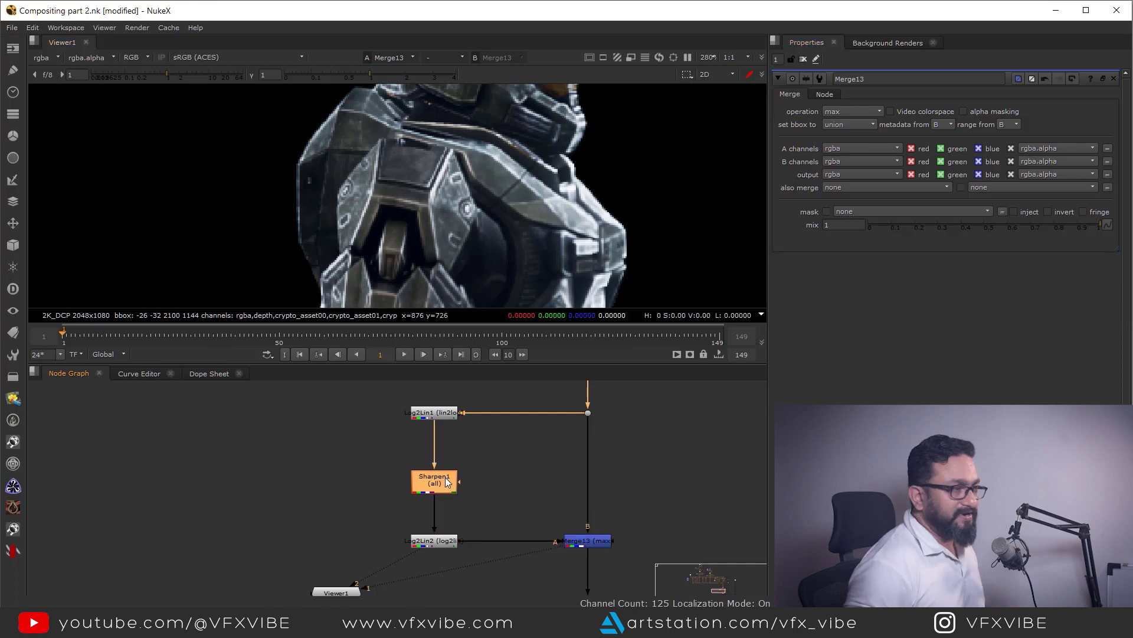
double_click(447, 482)
middle_drag(474, 282, 511, 215)
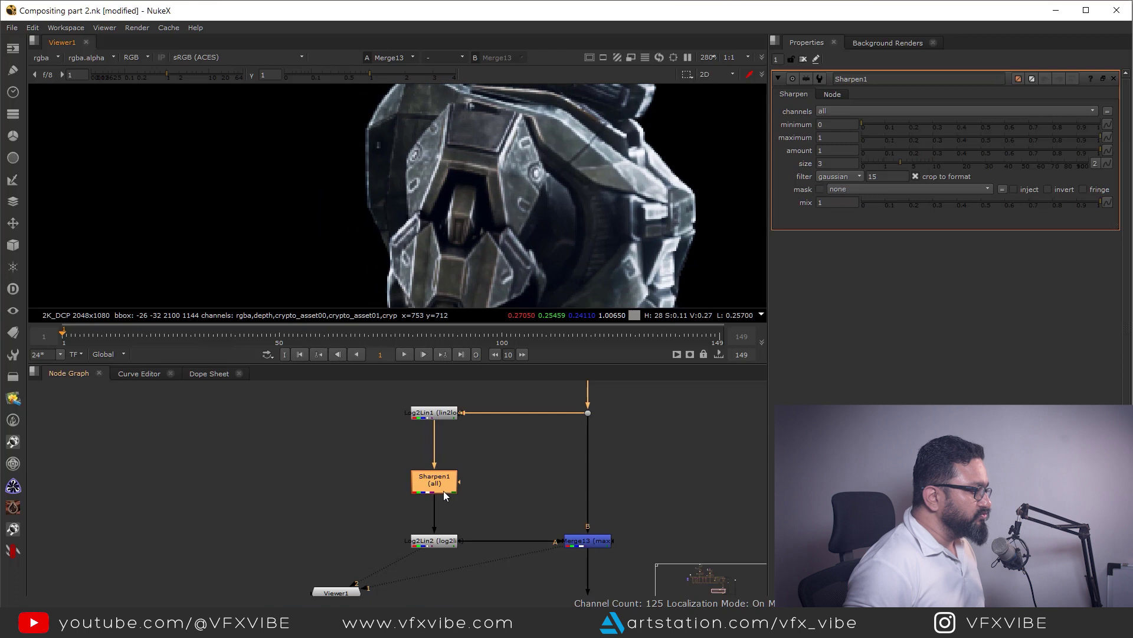
drag(898, 162, 887, 164)
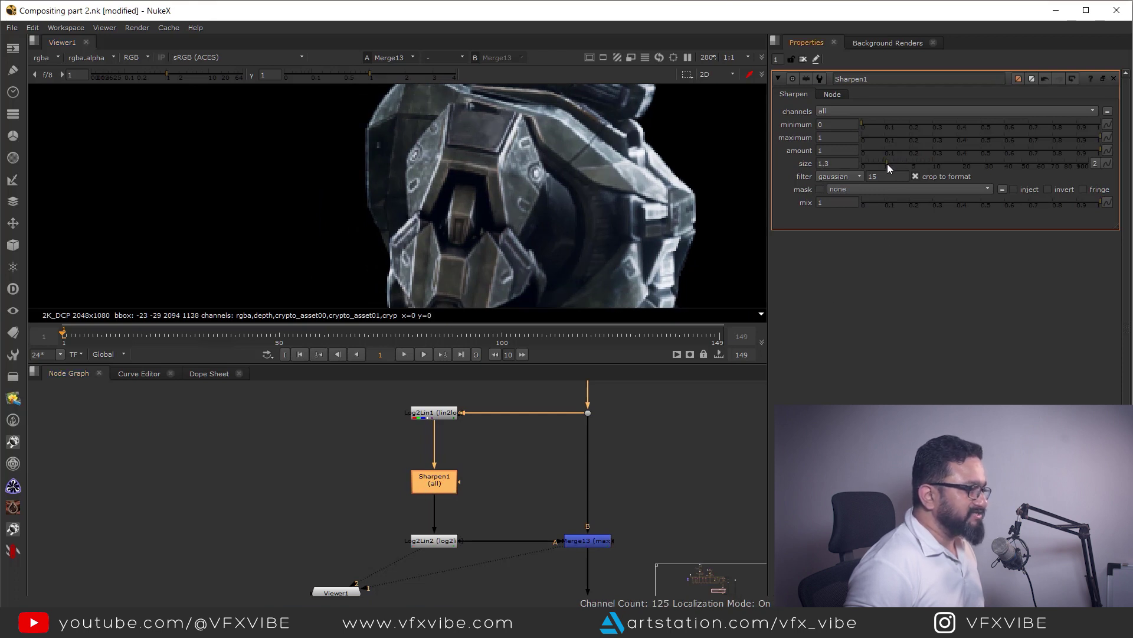
Try the max Merge's mix at 0.605 while viewing the shoulder armour, and reset the mix to its default
double_click(592, 544)
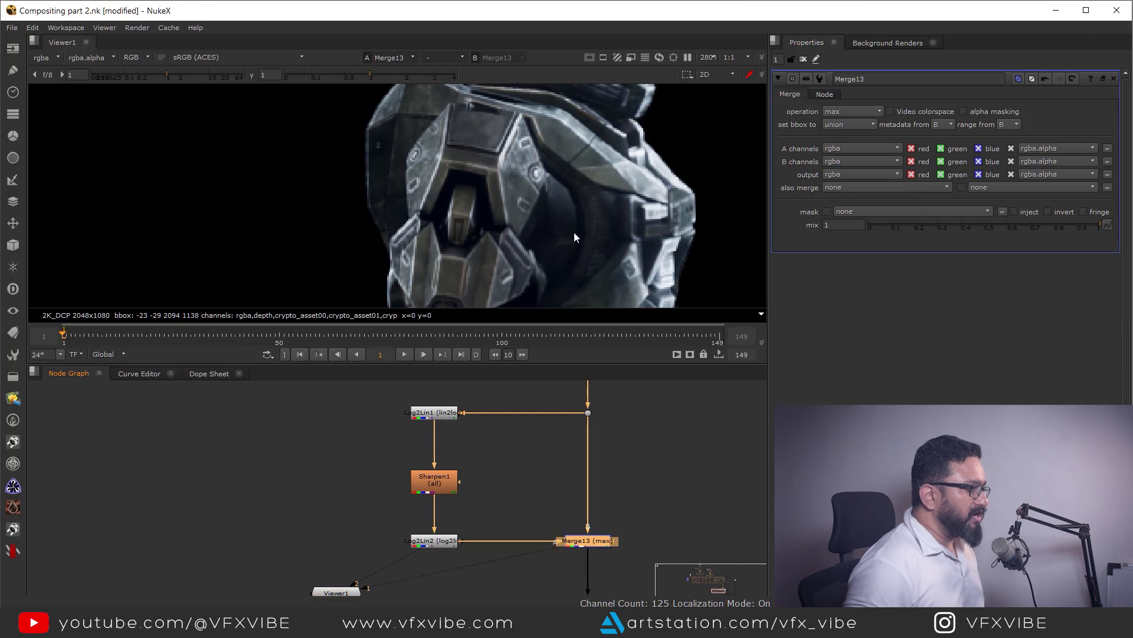
scroll(565, 215, down, 3)
middle_drag(565, 215, 568, 200)
drag(1096, 225, 1008, 250)
scroll(508, 203, up, 3)
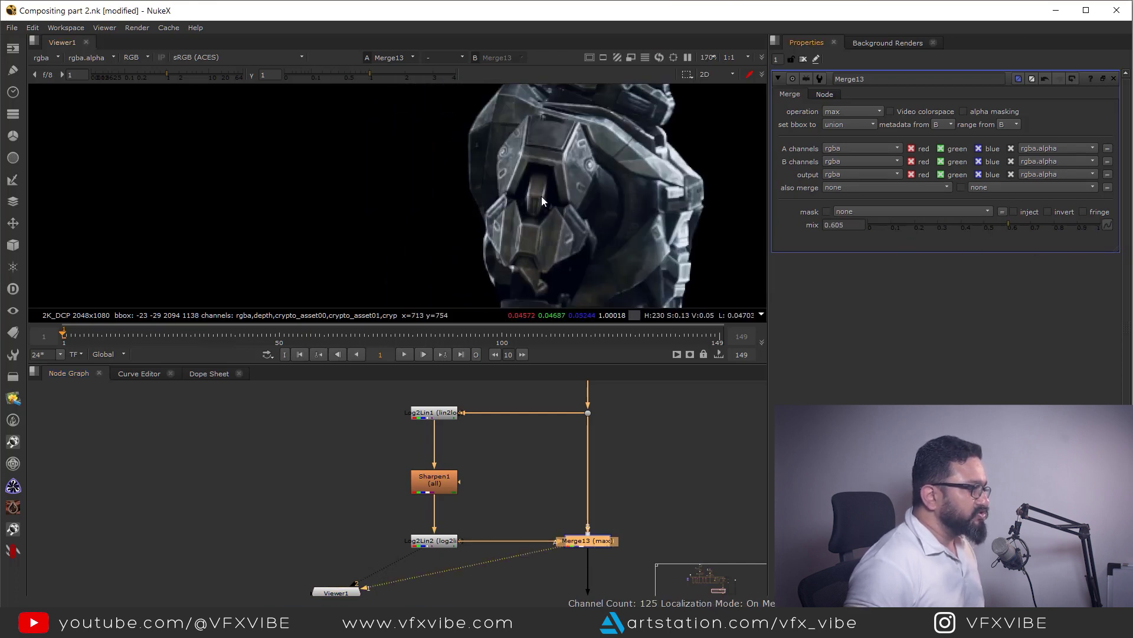
ctrl+click(1002, 226)
View the Merge7 output to see the sharpened character composited over the background plate
scroll(561, 458, down, 7)
middle_drag(610, 491, 499, 432)
scroll(472, 472, up, 1)
drag(428, 497, 484, 471)
key(1)
scroll(490, 295, down, 3)
scroll(511, 228, up, 6)
Compare the character's helmet in the composite with the max Merge13 node disabled and enabled
middle_drag(459, 414, 480, 456)
scroll(480, 456, up, 3)
click(481, 456)
scroll(481, 457, up, 3)
mouse_move(588, 212)
middle_down()
mouse_move(426, 258)
mouse_move(547, 300)
mouse_move(543, 261)
mouse_move(515, 239)
mouse_move(537, 223)
mouse_move(563, 264)
mouse_move(580, 229)
middle_up()
key(d)
key(d)
key(d)
key(d)
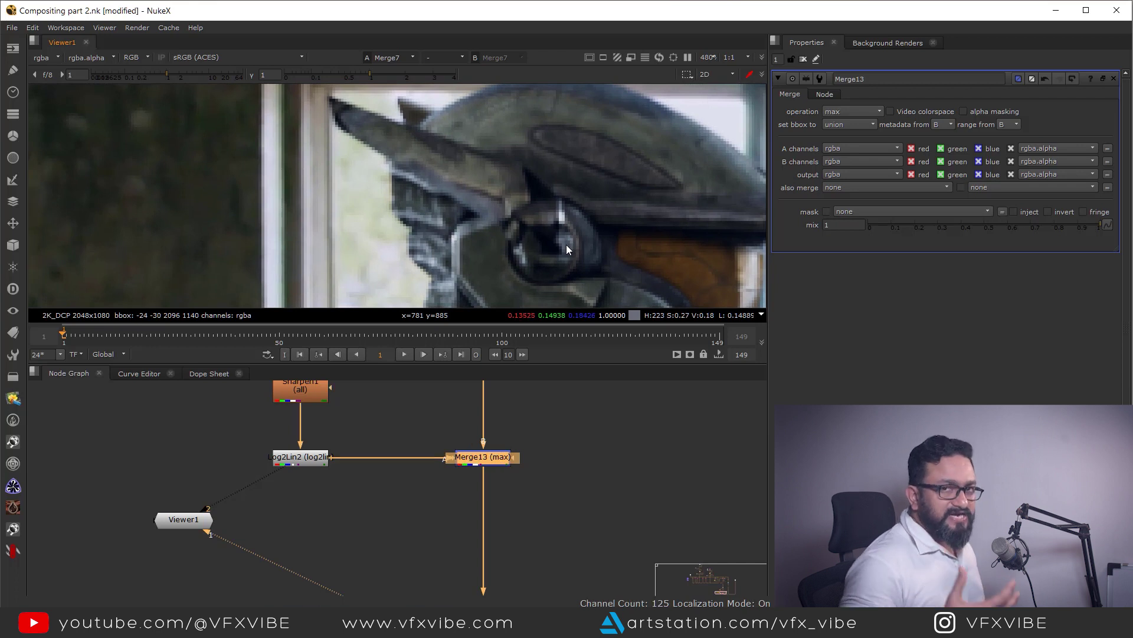
key(d)
key(d)
middle_drag(595, 252, 581, 179)
key(d)
key(d)
Set the mix of the max Merge13 node to 0.56 to reduce the sharpening
middle_drag(508, 491, 512, 442)
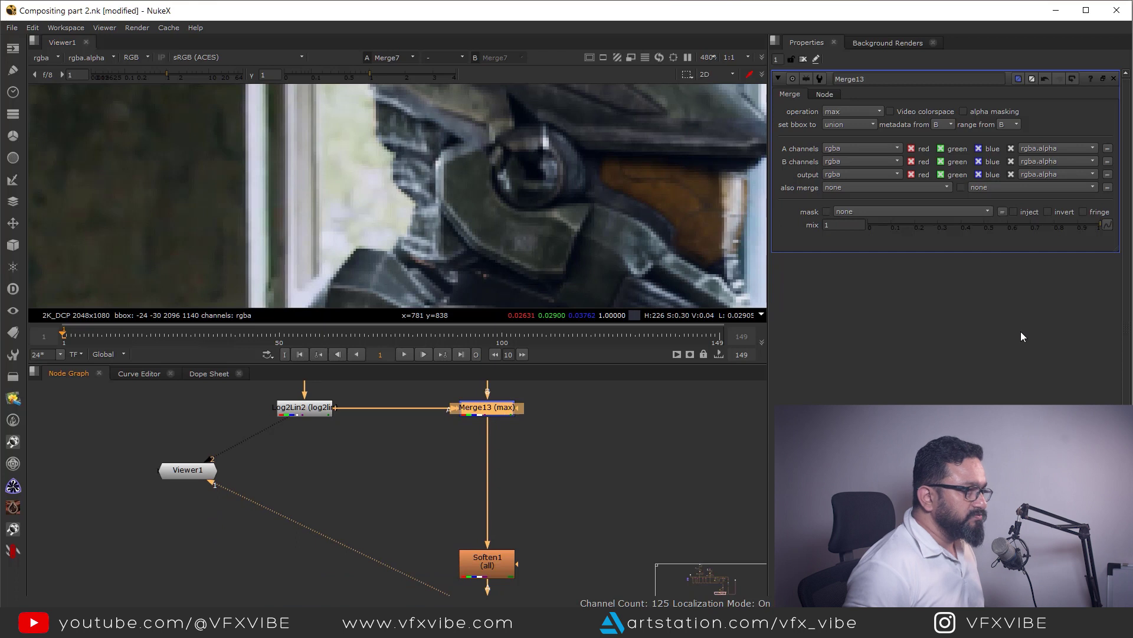
drag(1087, 224, 1000, 234)
click(429, 430)
drag(430, 436, 399, 440)
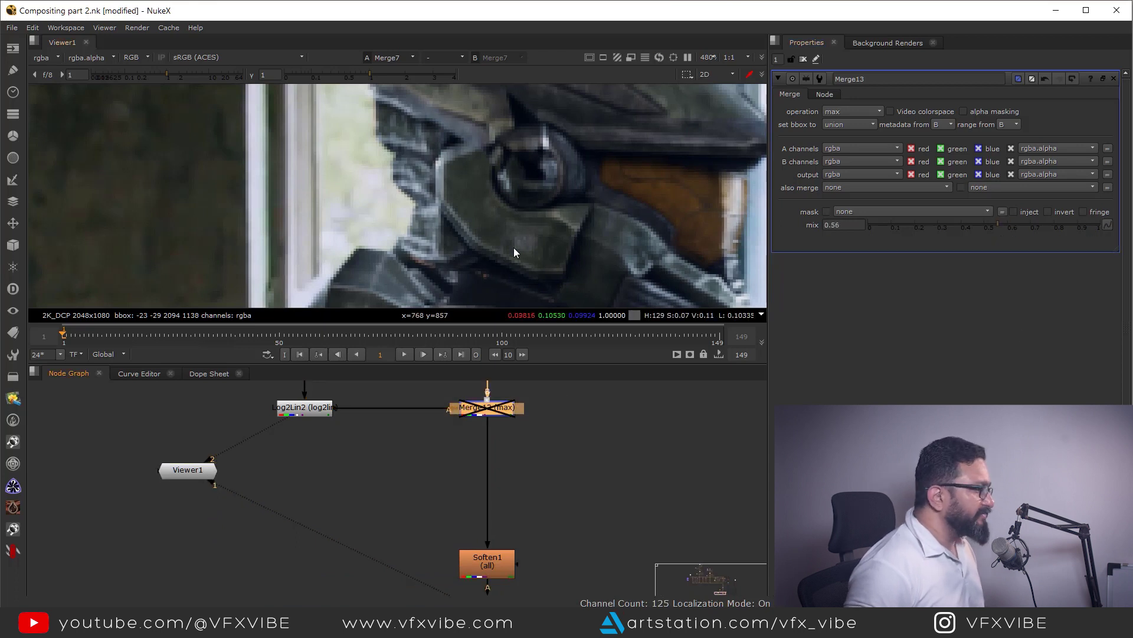
Compare the reduced sharpening on and off at the helmet, and examine the character in the full composite
middle_drag(514, 247, 512, 271)
key(d)
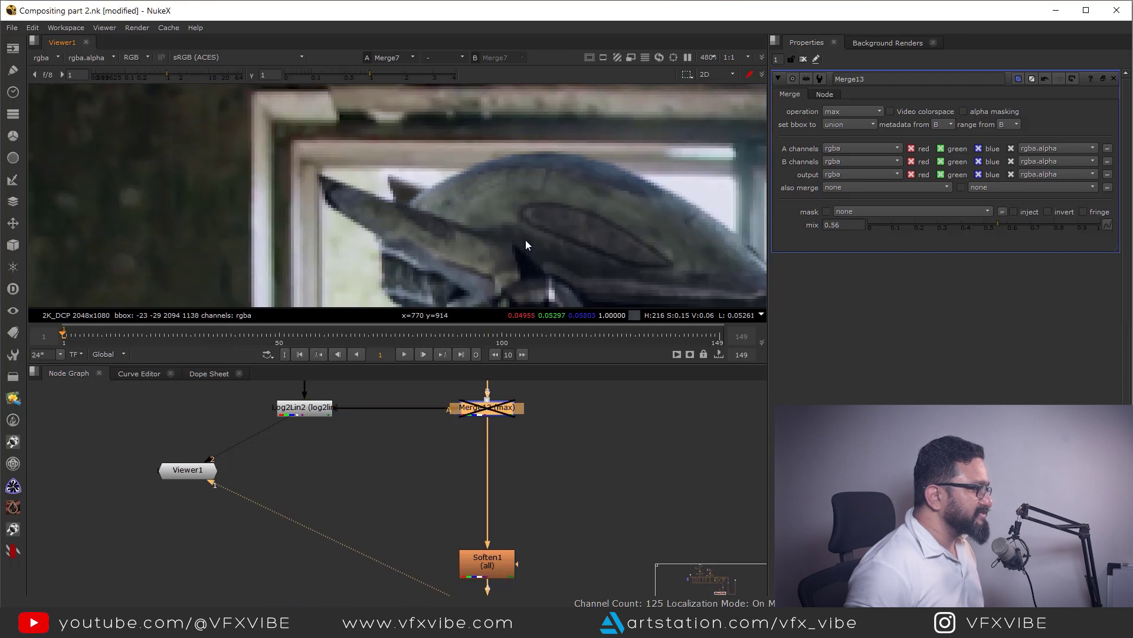
key(d)
scroll(540, 228, down, 10)
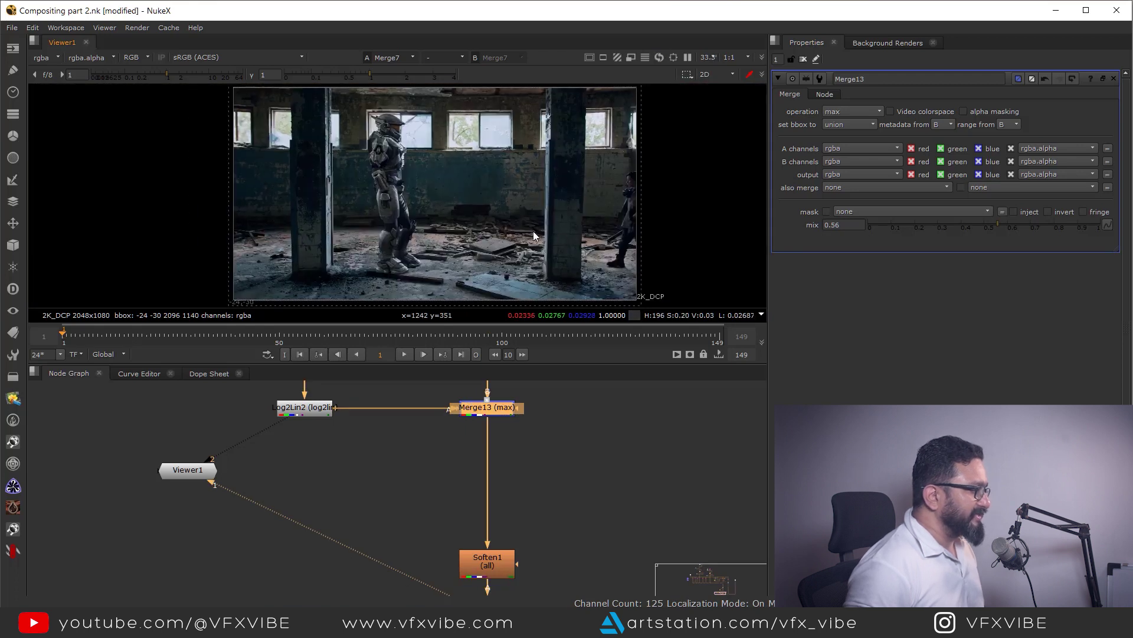
scroll(519, 225, up, 3)
scroll(551, 507, down, 5)
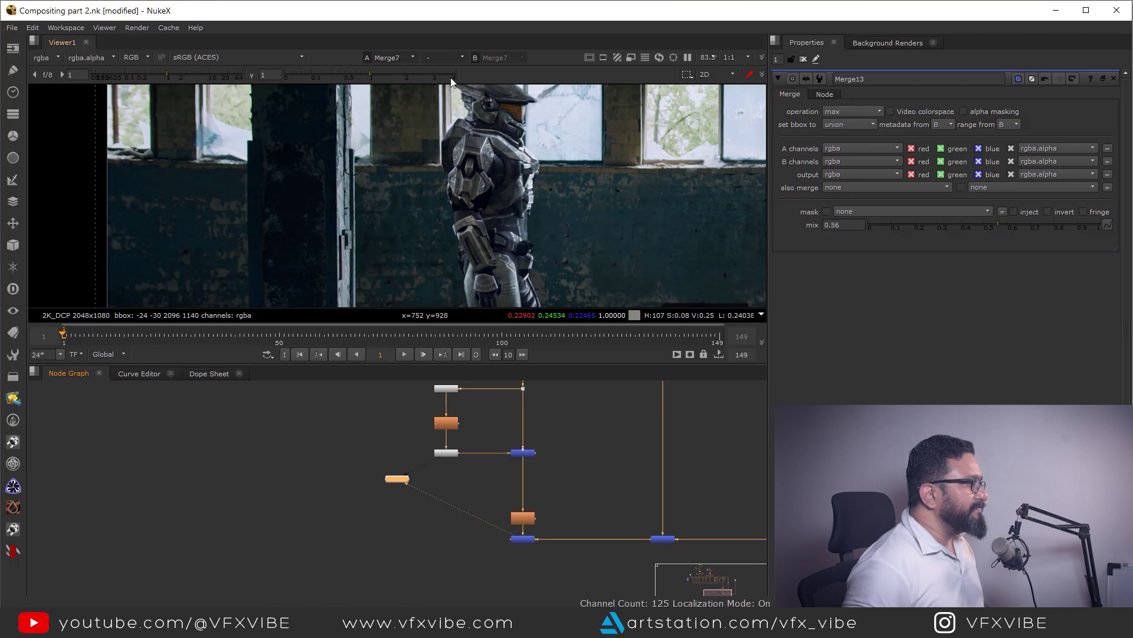
Check the character against the plate with the viewer gain lowered to 0.15, and restore the gain to 1
drag(374, 74, 318, 84)
scroll(575, 222, down, 2)
scroll(574, 222, up, 5)
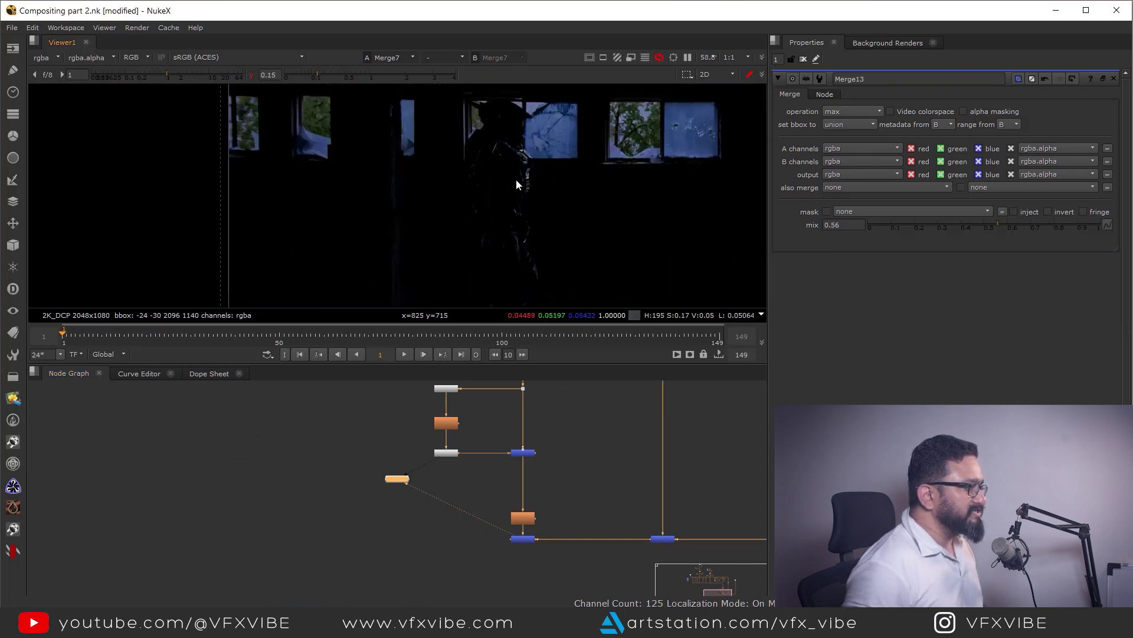
click(380, 76)
scroll(529, 232, down, 4)
scroll(530, 232, down, 2)
scroll(615, 517, down, 3)
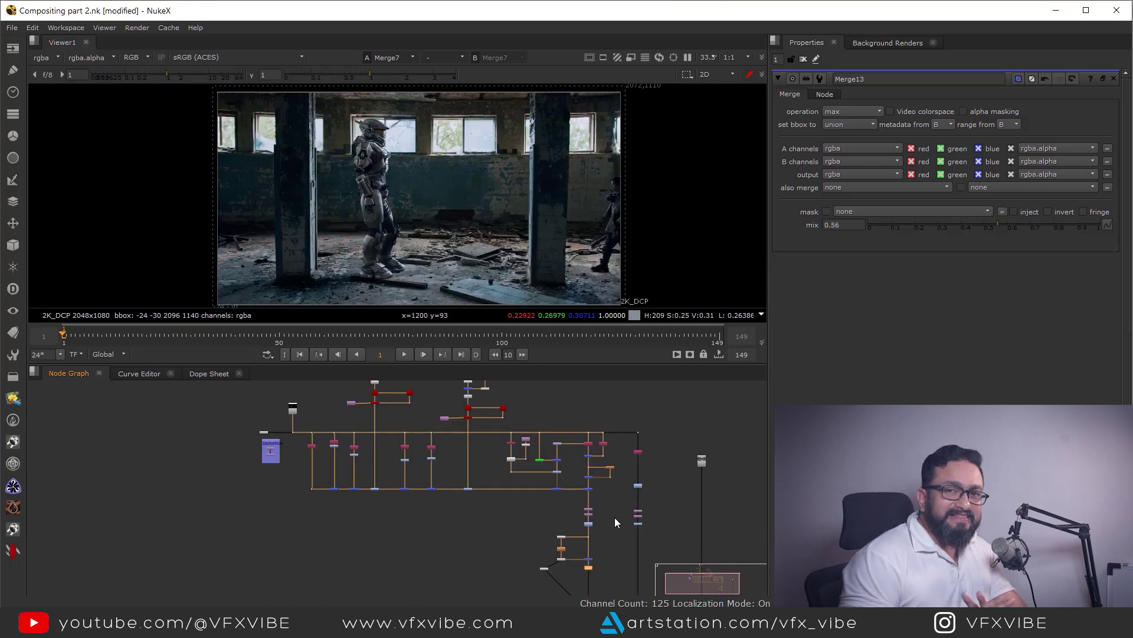